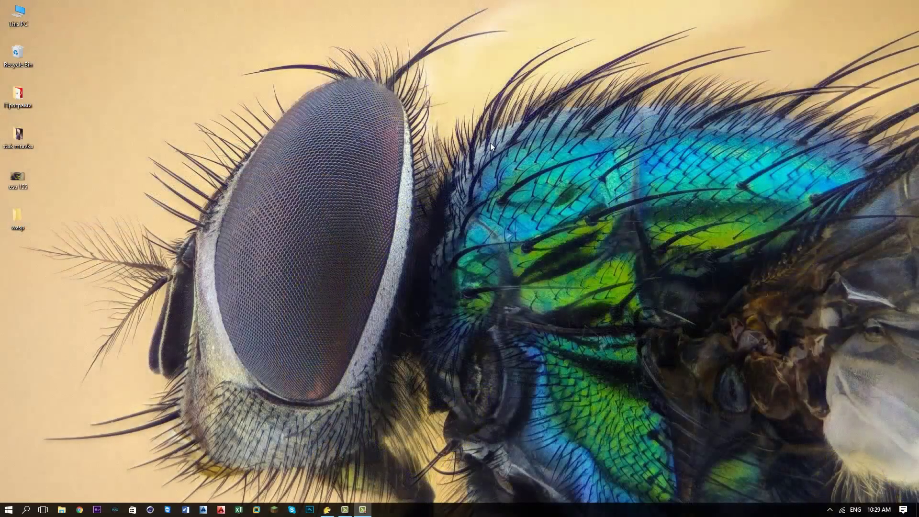
Browse This PC > G4 > internal storage > DCIM > Camera, then minimize File Explorer
double_click(18, 17)
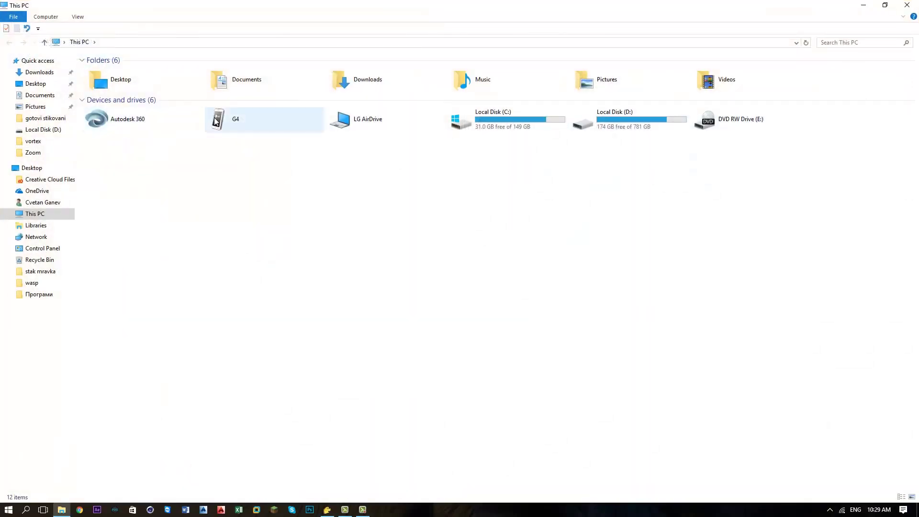
double_click(211, 120)
double_click(249, 64)
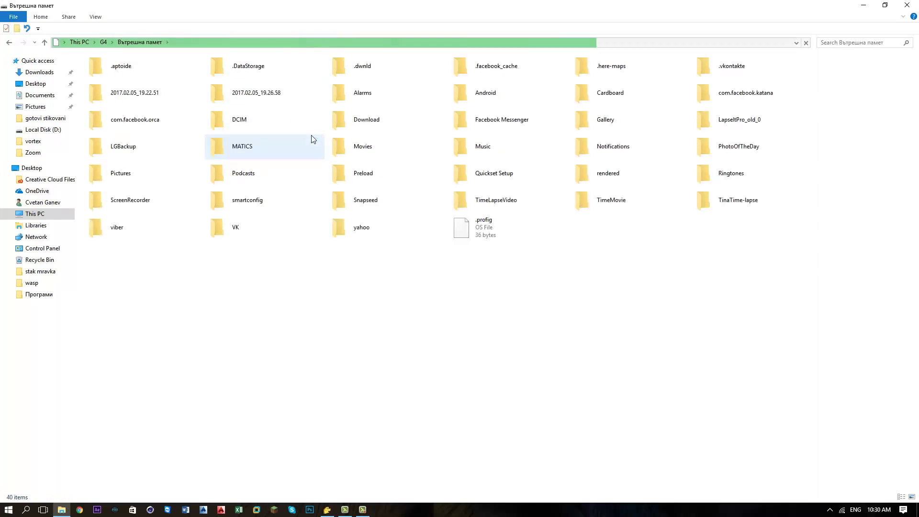
double_click(290, 126)
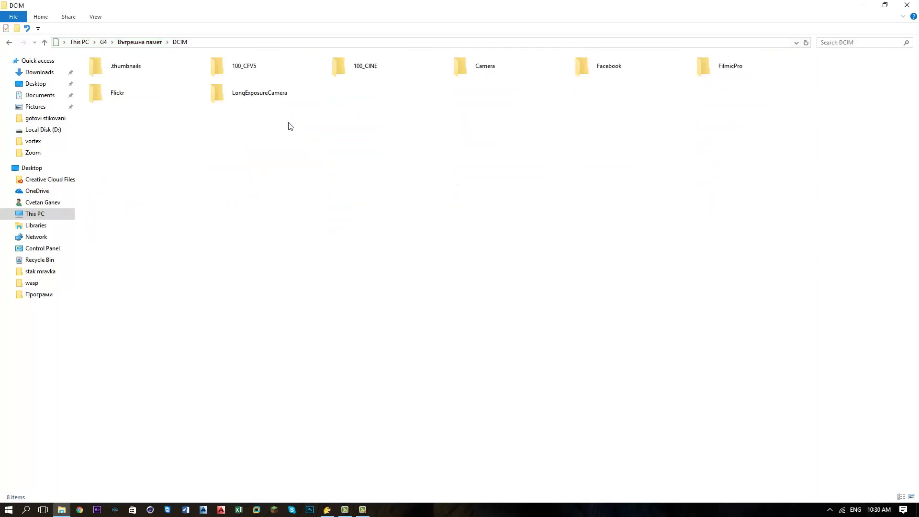
double_click(464, 79)
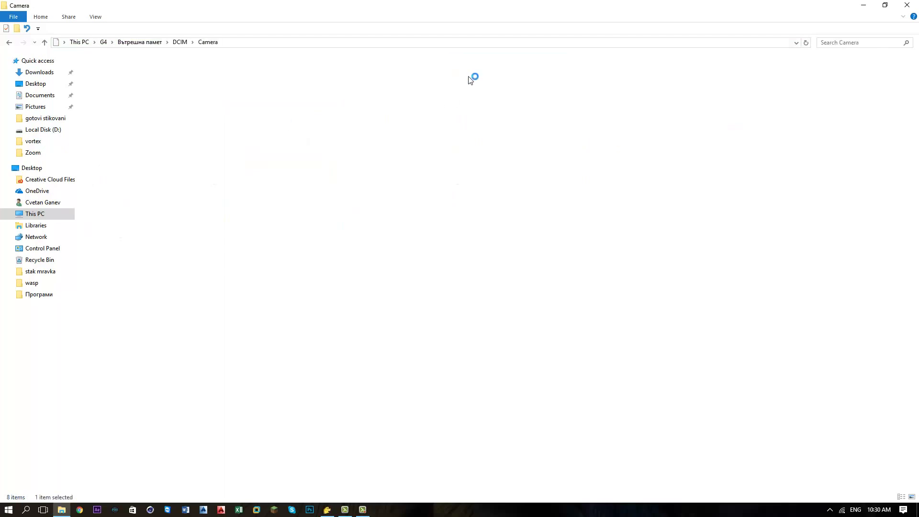
left_click(863, 5)
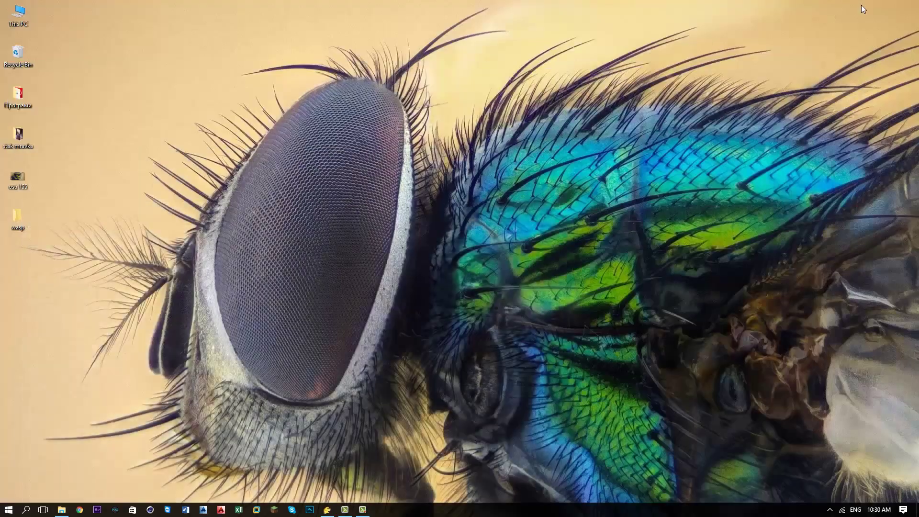
left_click(327, 510)
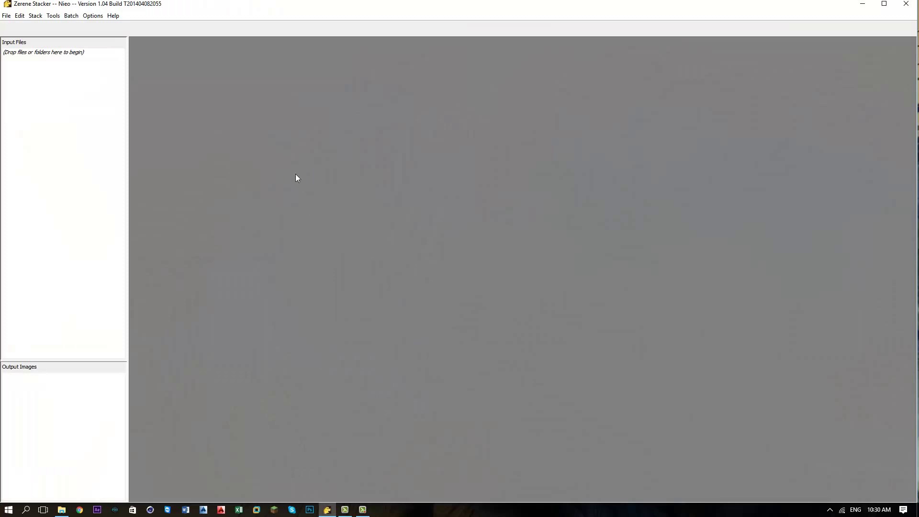
left_click(861, 8)
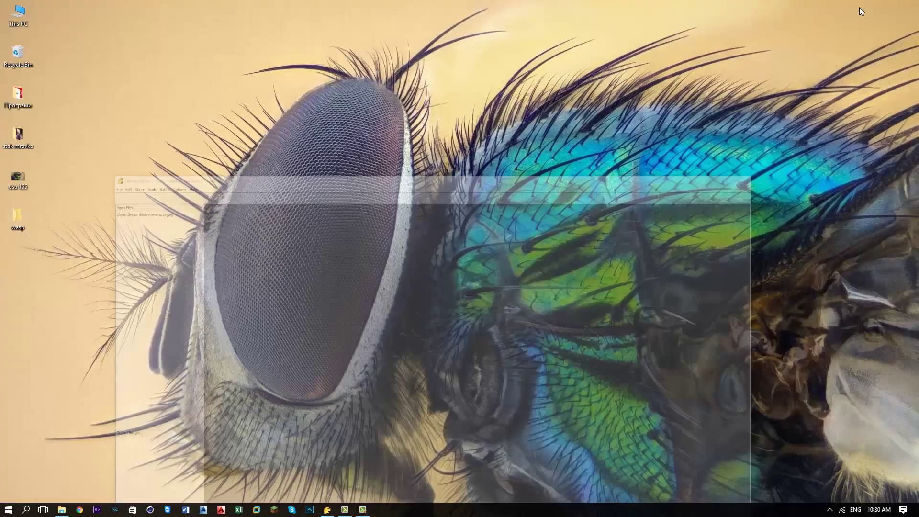
Select the 204 wasp photos from 20170512_101950 through 20170512_102719 in the Camera folder
left_click(62, 510)
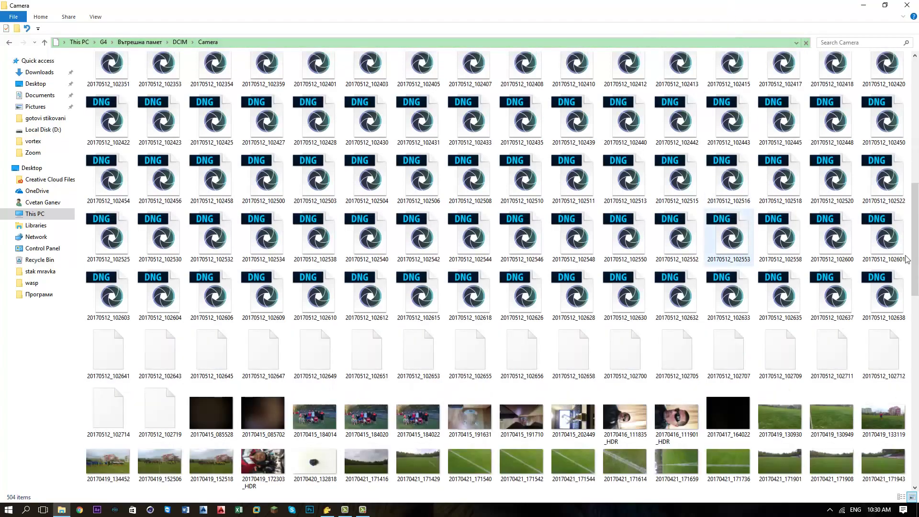
scroll(913, 261, "down", 3)
mouse_move(916, 264)
left_mouse_down()
mouse_move(917, 452)
mouse_move(909, 457)
left_mouse_up()
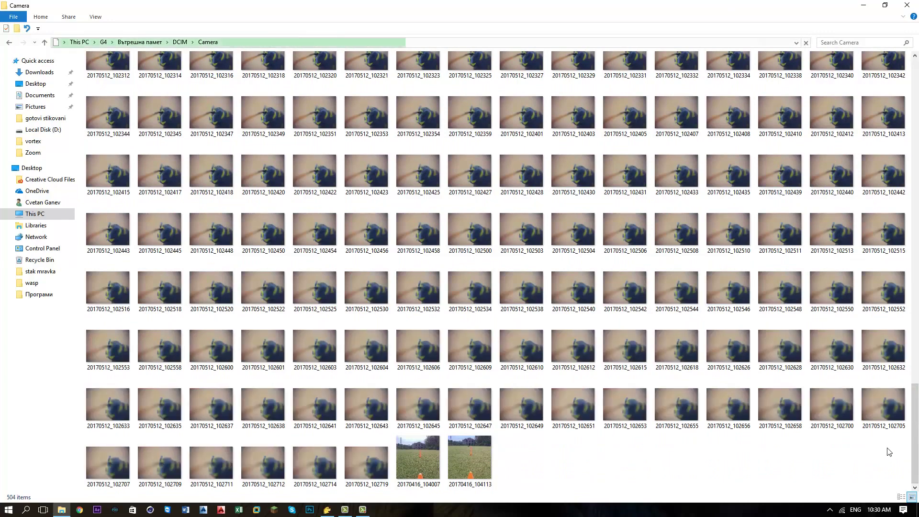
left_click(371, 468)
scroll(373, 462, "up", 5)
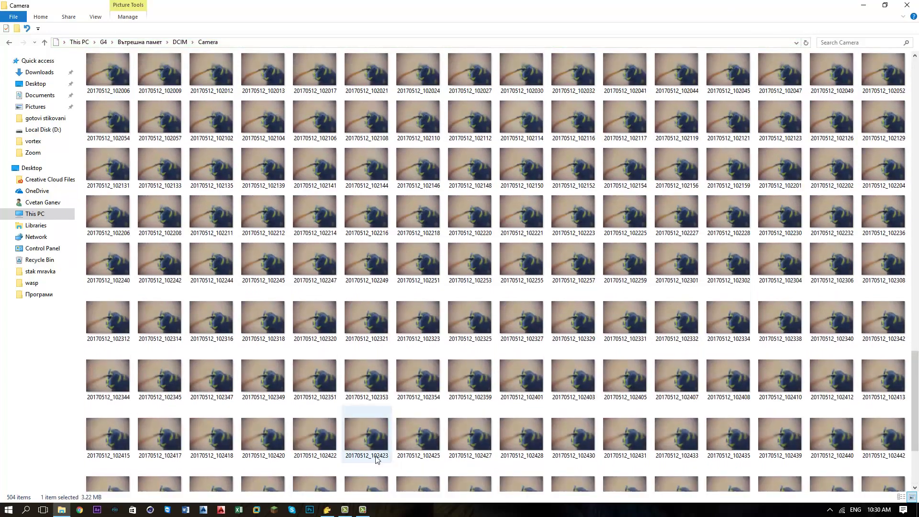
scroll(383, 421, "up", 5)
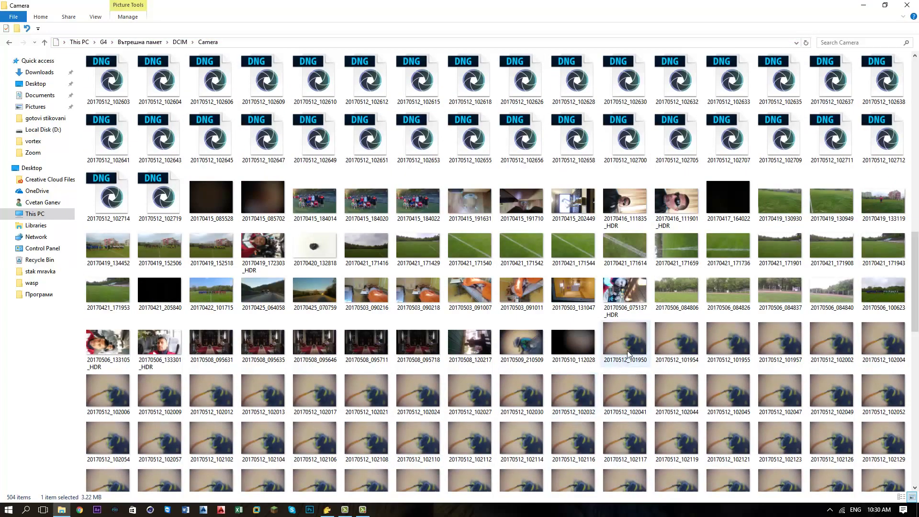
left_click(627, 346)
key("shift+End")
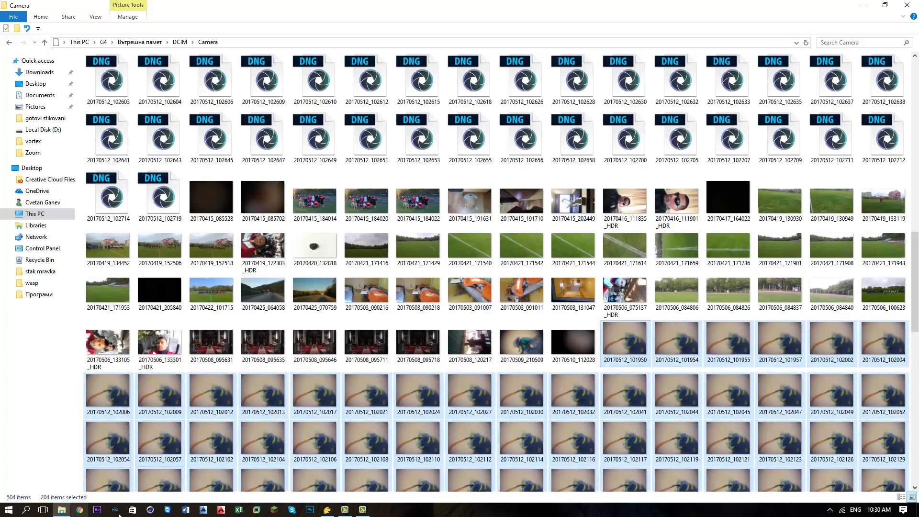
Add the selected wasp photos to Zerene's Input Files and preview 20170512_101950.jpg
left_click(327, 510)
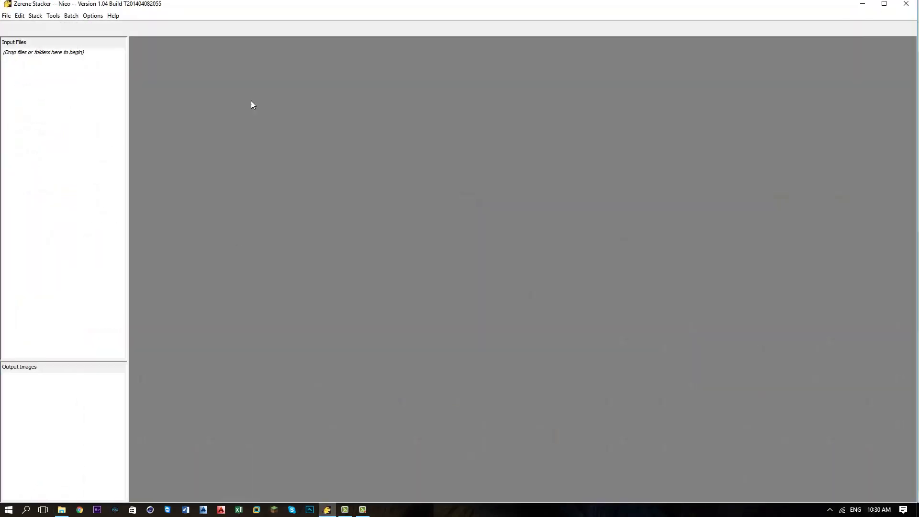
double_click(295, 10)
mouse_move(110, 422)
left_mouse_down()
mouse_move(218, 200)
mouse_move(220, 221)
left_mouse_up()
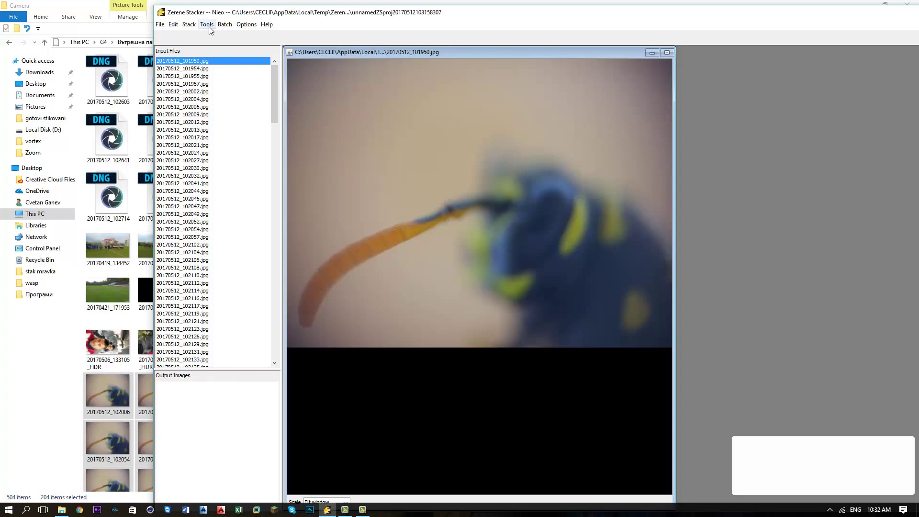
left_click(204, 71)
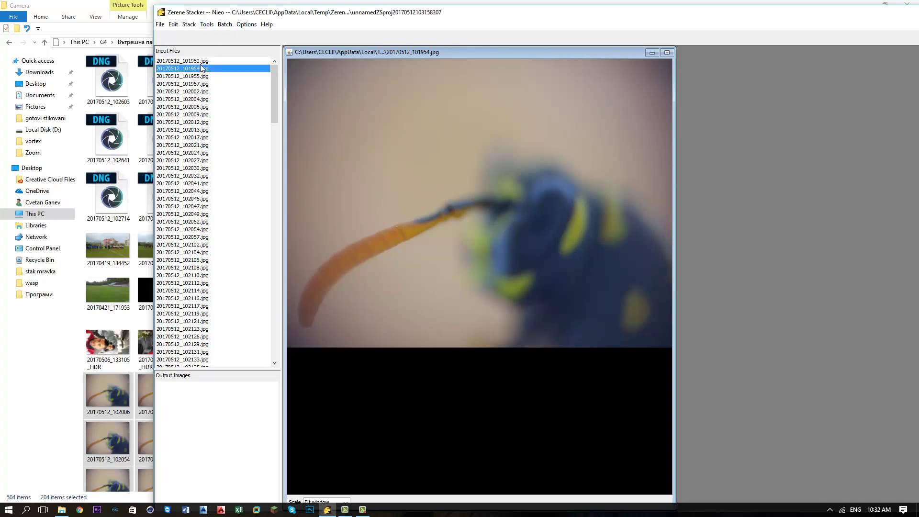
left_click(202, 64)
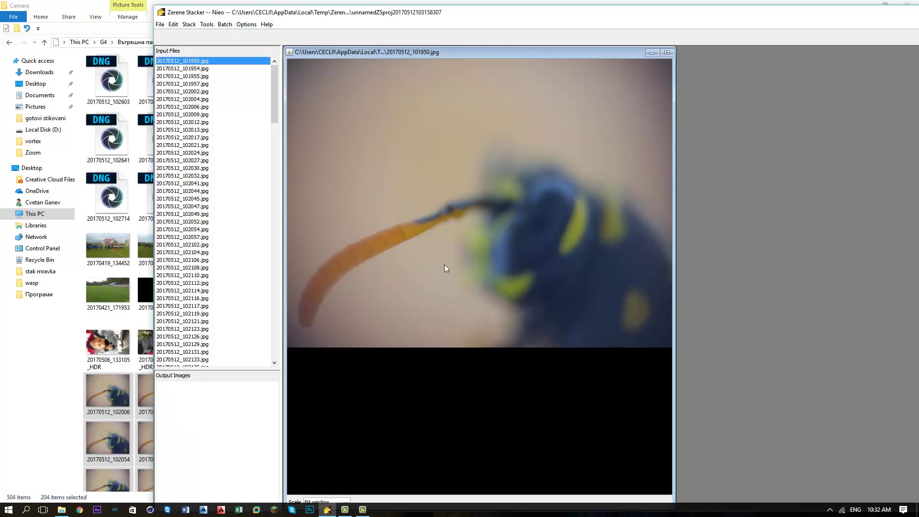
Restore the default Alignment limits of 20 for Shift X, Shift Y, Scale and Rotation in Preferences
left_click(247, 25)
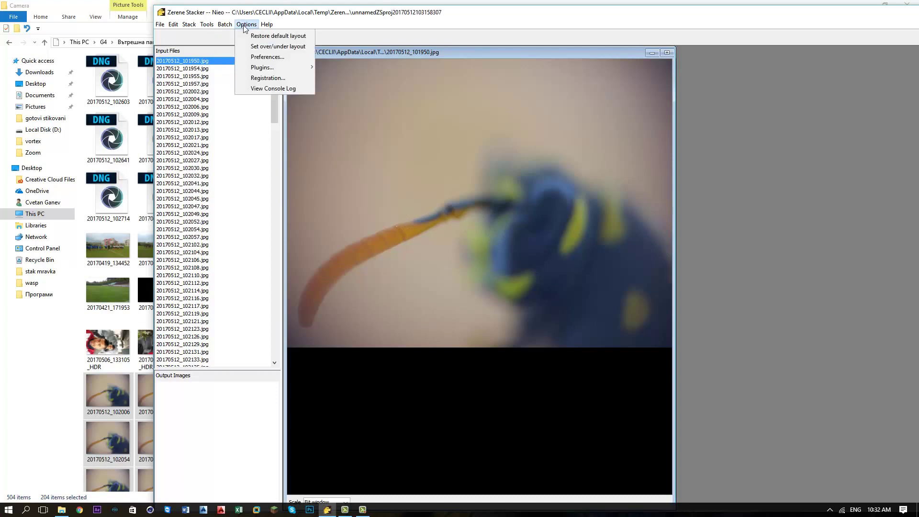
left_click(263, 57)
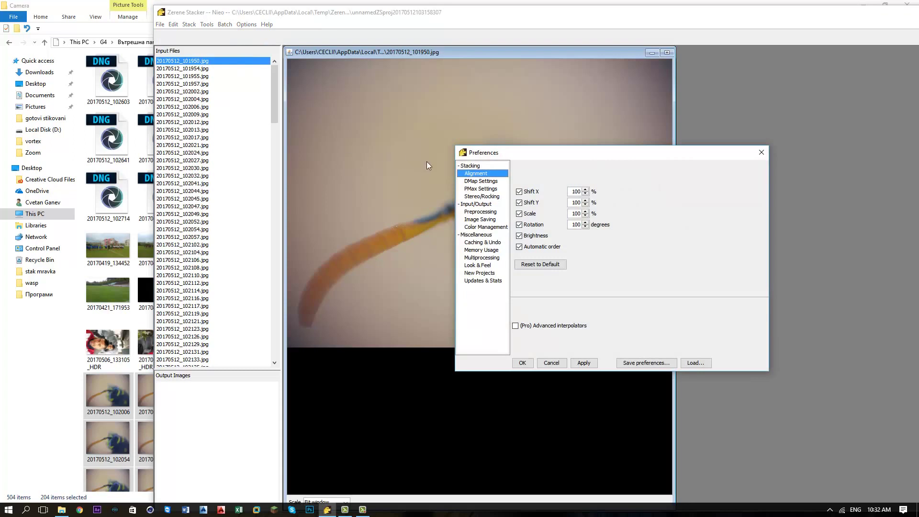
left_click(483, 190)
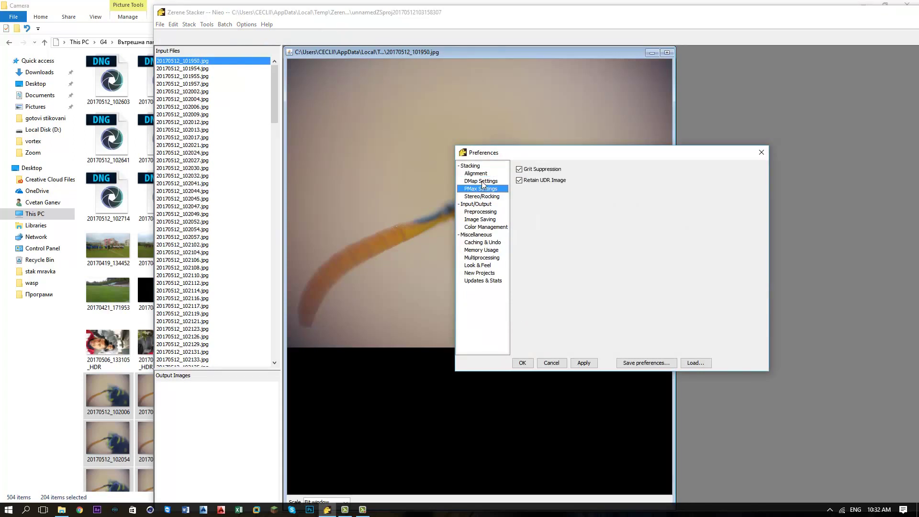
left_click(483, 182)
left_click(481, 175)
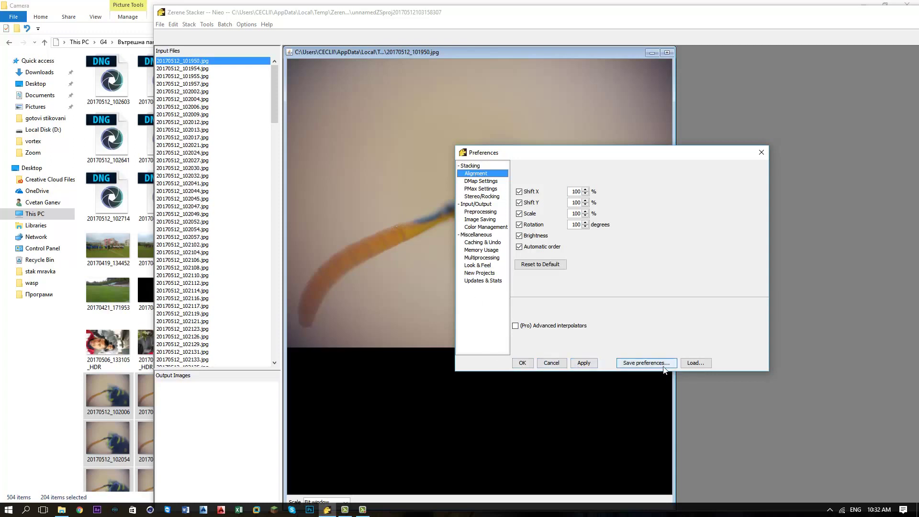
left_click(537, 268)
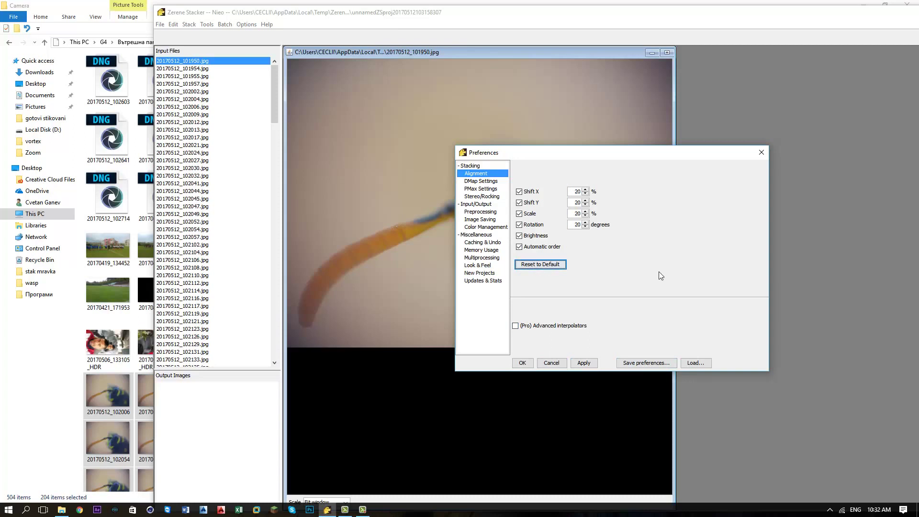
left_click(584, 363)
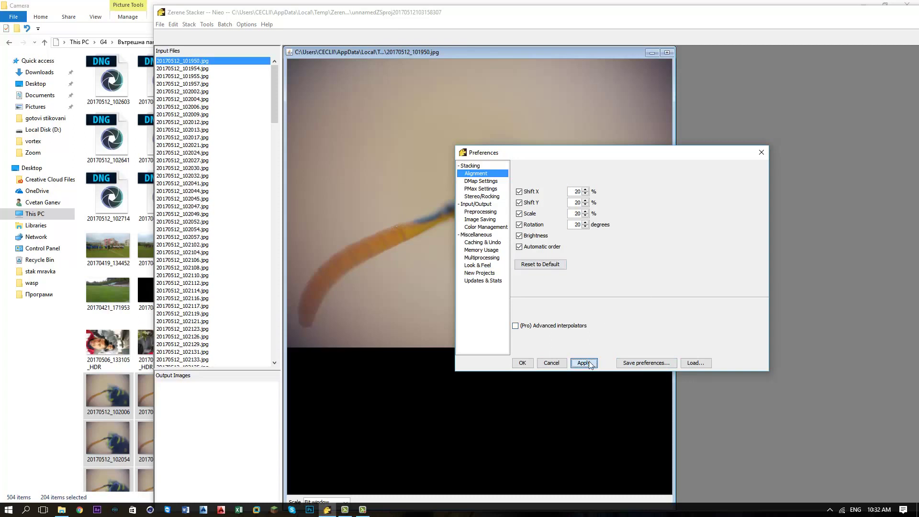
left_click(521, 364)
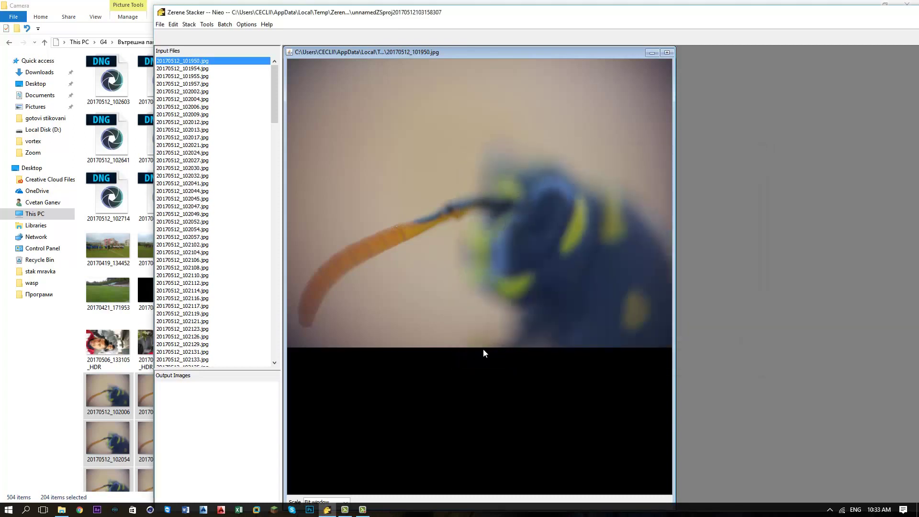
Start aligning and stacking the wasp photos and maximize Zerene with the output enlarged
left_click(188, 27)
left_click(209, 37)
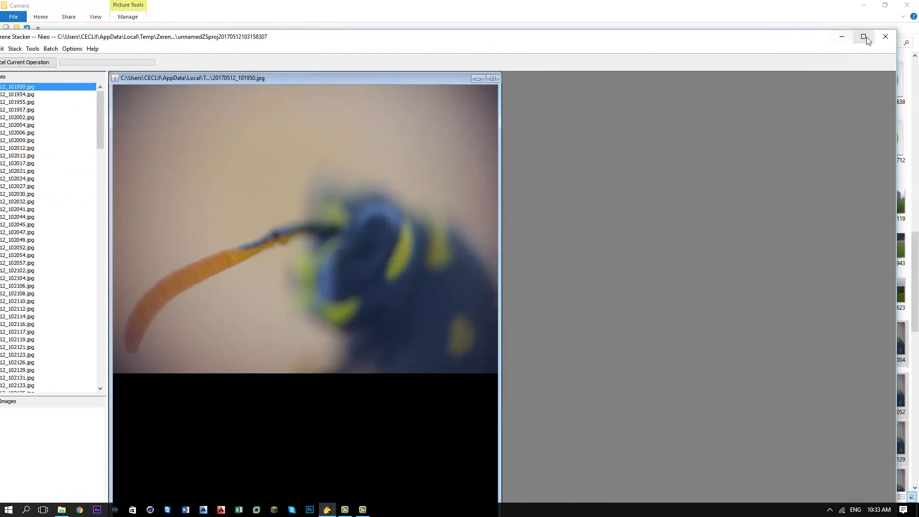
left_click(866, 38)
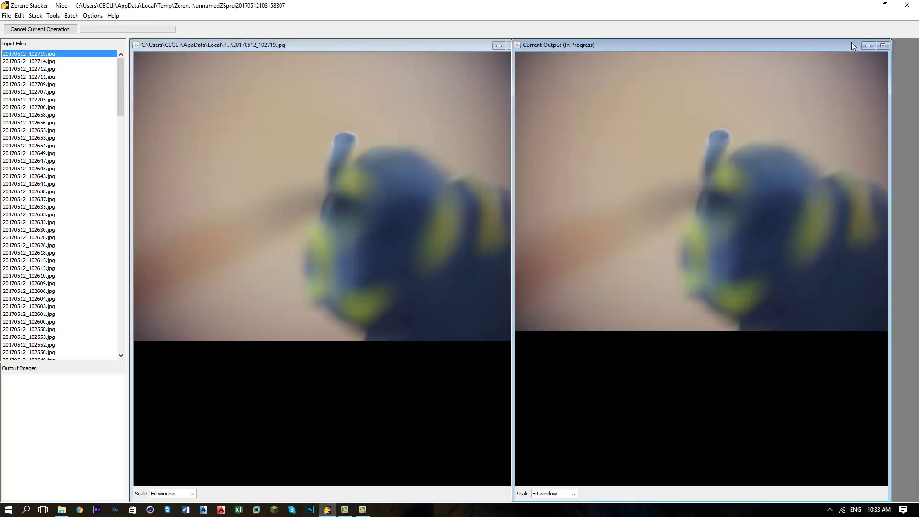
left_click(884, 46)
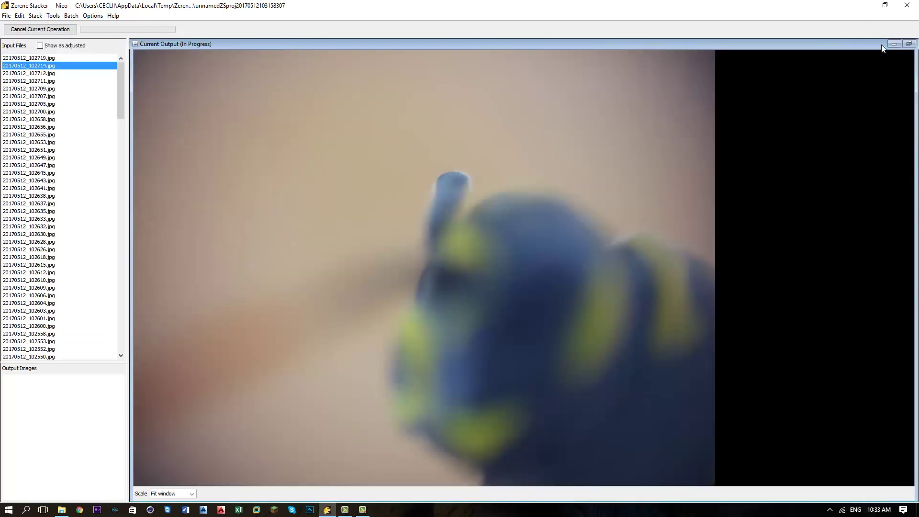
View the in-progress output at 100% then 50% zoom, then return to the Camera folder
left_click(193, 494)
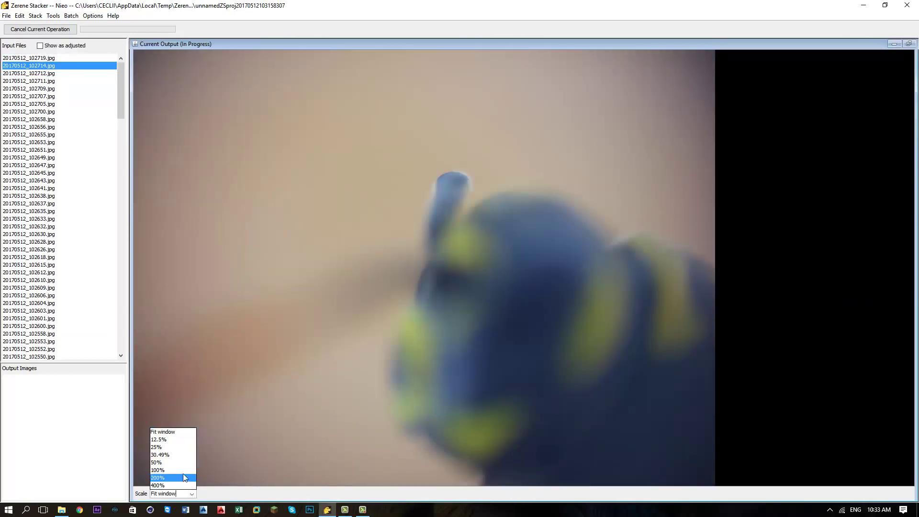
left_click(182, 470)
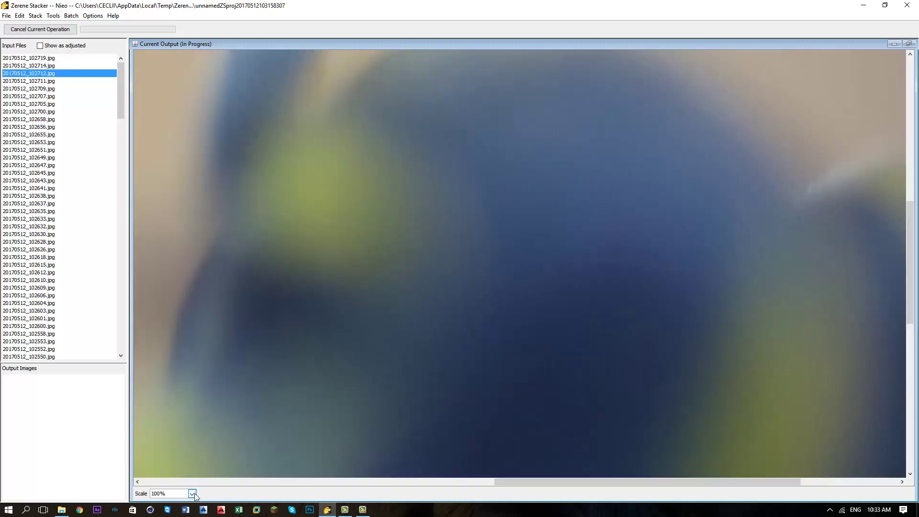
left_click(191, 494)
left_click(178, 470)
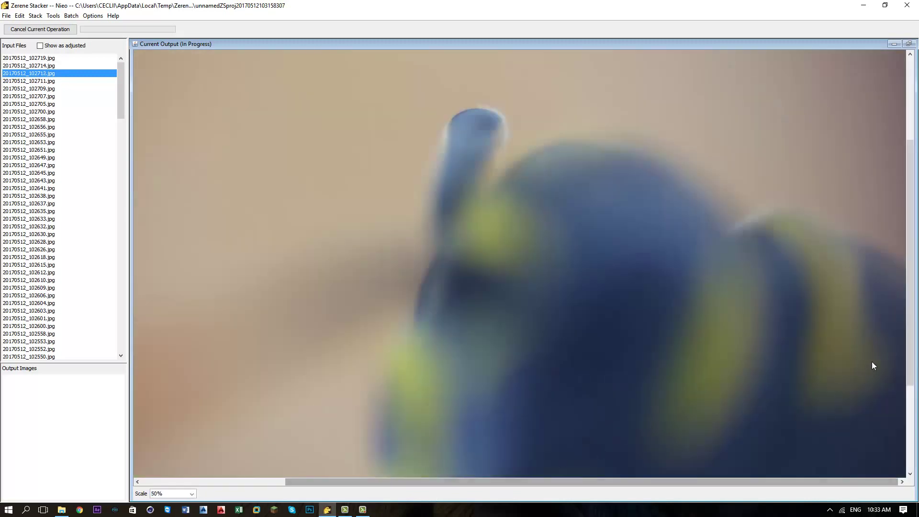
scroll(910, 346, "down", 3)
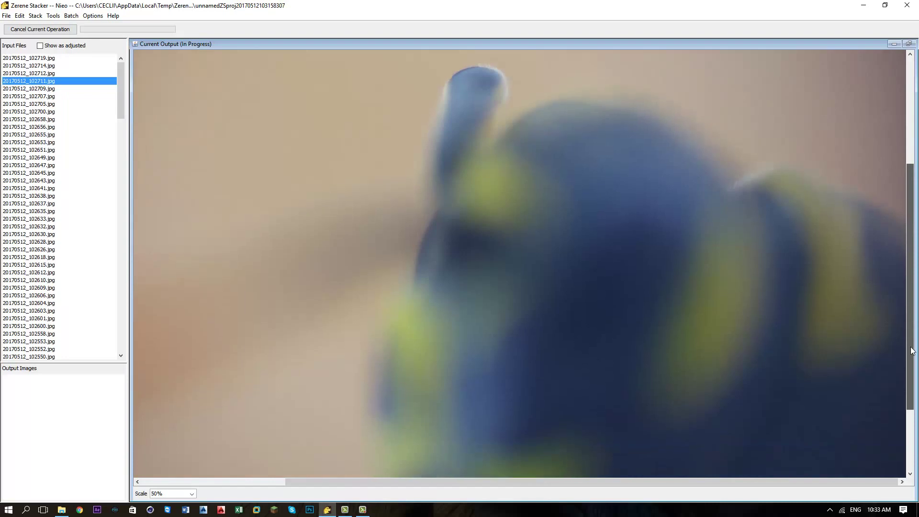
left_click_drag(911, 345, 911, 356)
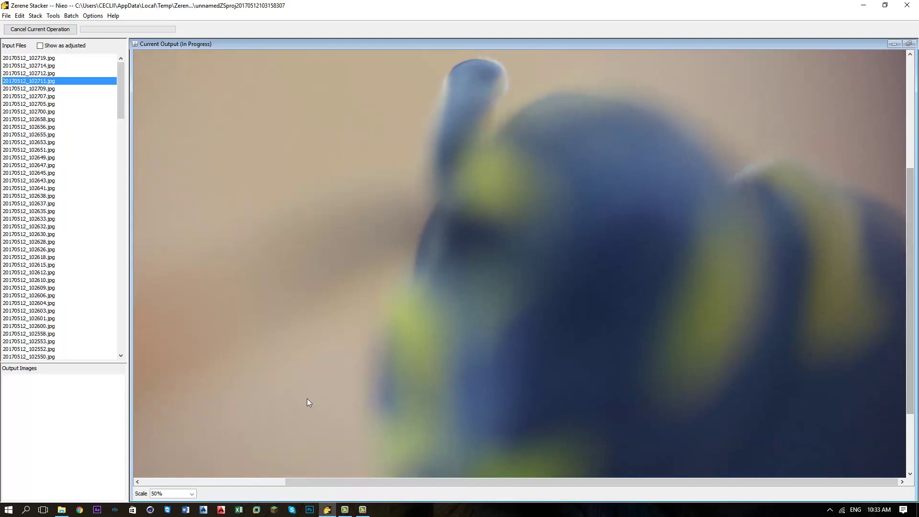
left_click(61, 510)
Permanently delete the 204 selected wasp JPG photos
scroll(559, 399, "down", 2)
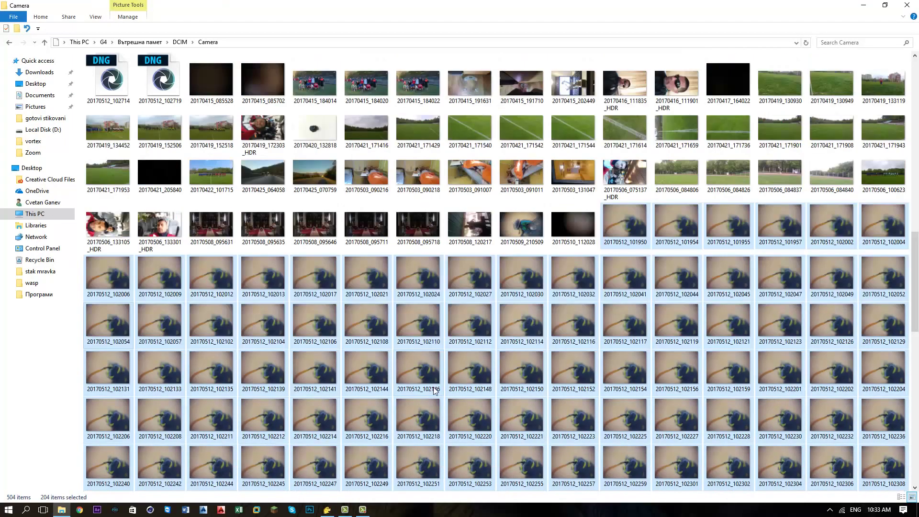
scroll(559, 398, "down", 5)
scroll(559, 399, "up", 5)
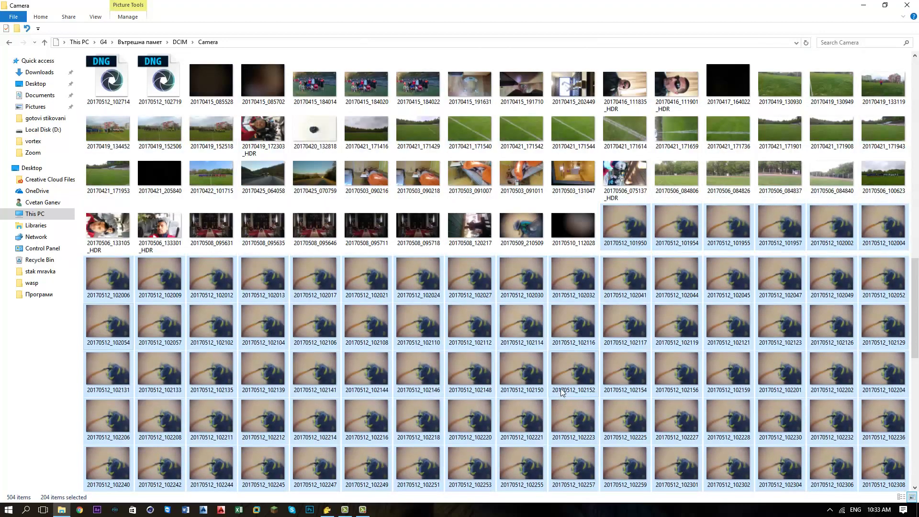
right_click(634, 315)
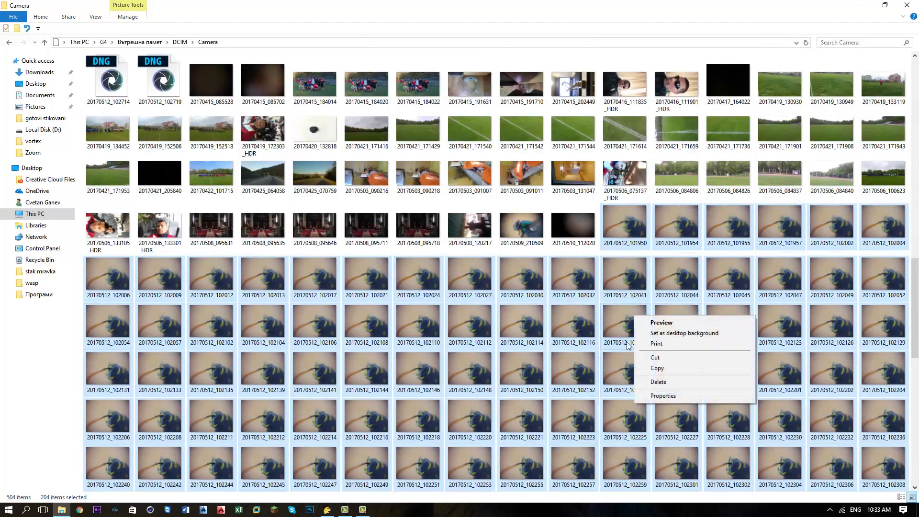
left_click(651, 381)
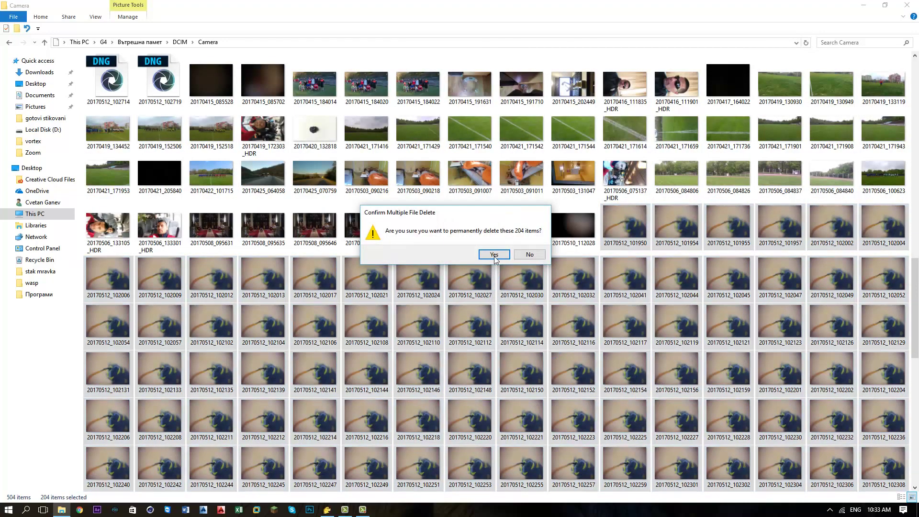
left_click(495, 256)
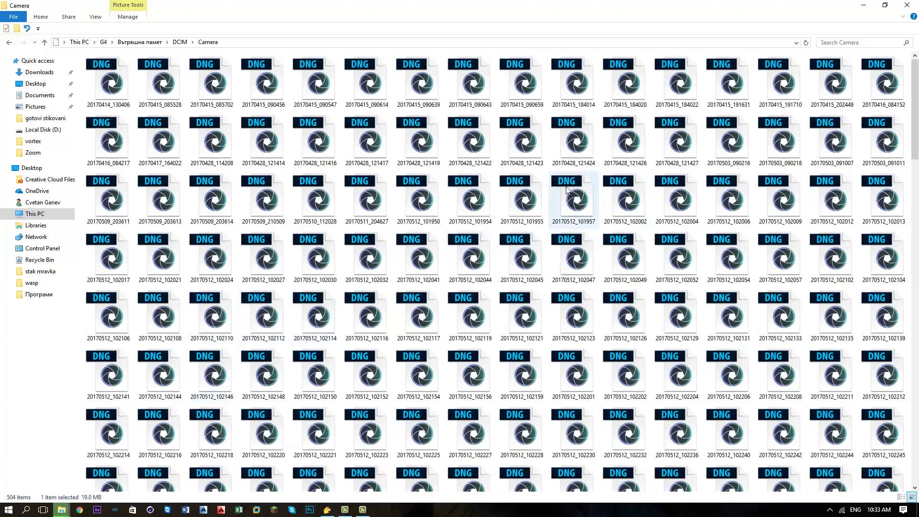
Permanently delete the 204 DNG files from 20170512_101950 onward and minimize Explorer
left_click(431, 207, "shift")
right_click(431, 207)
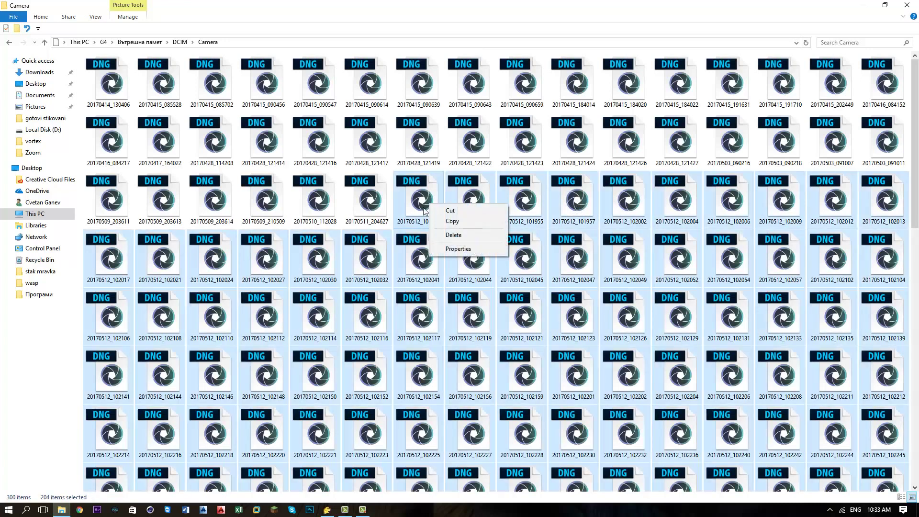
left_click(458, 233)
left_click(487, 257)
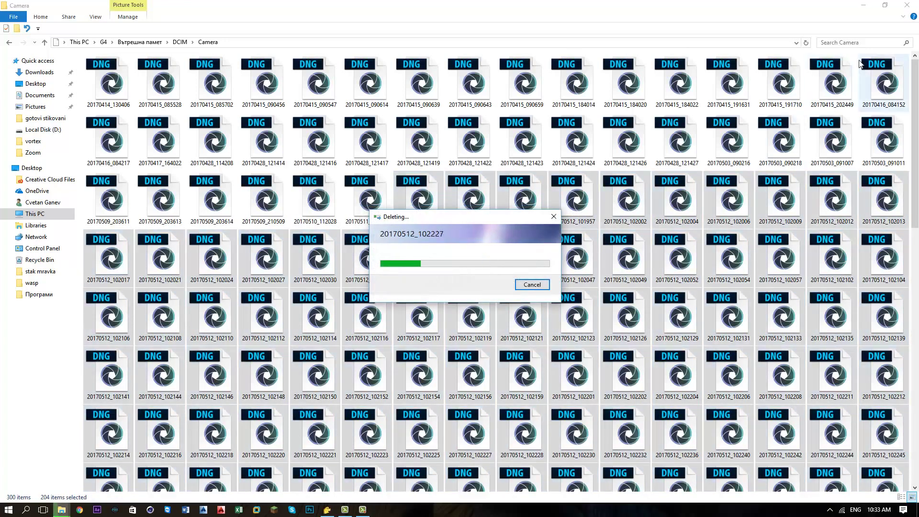
left_click(864, 5)
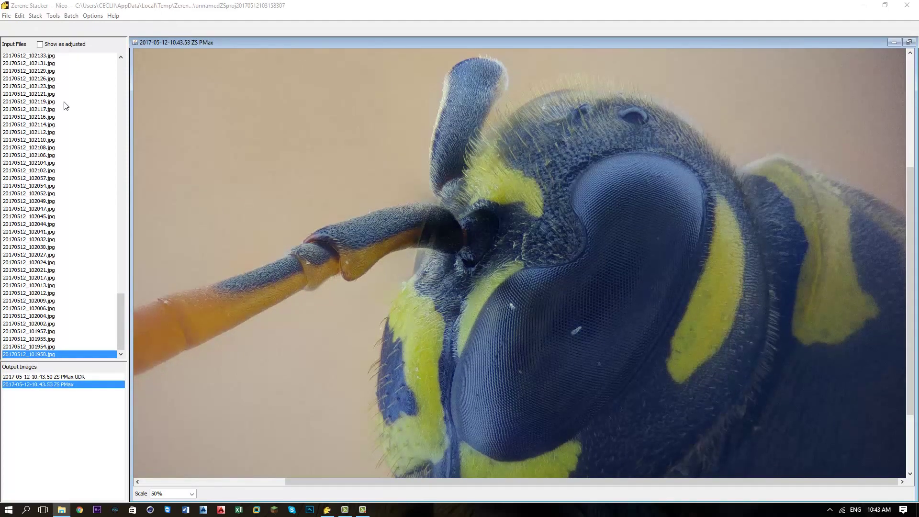
Open Zerene's File menu to save the PMax output image
left_click(6, 16)
Save the PMax output as TIFF 'w1' in Desktop\wasp, then close the project
left_click(34, 58)
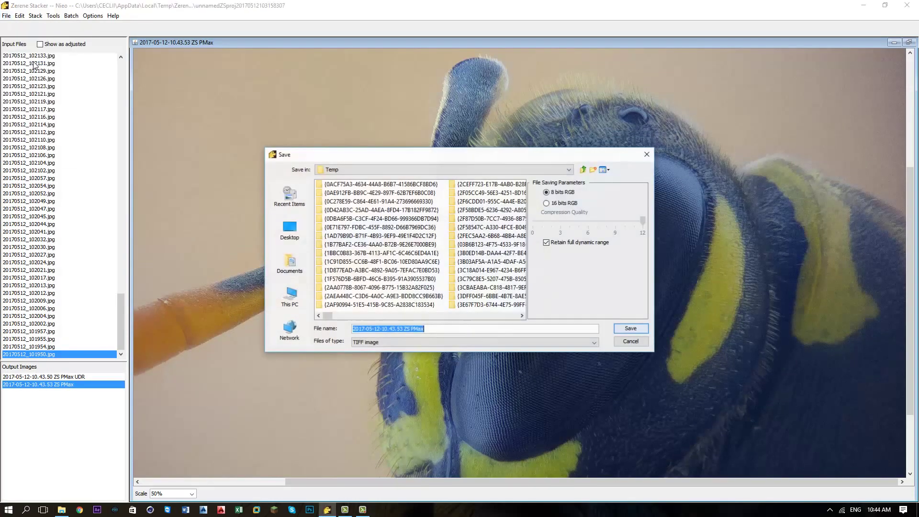
left_click(289, 235)
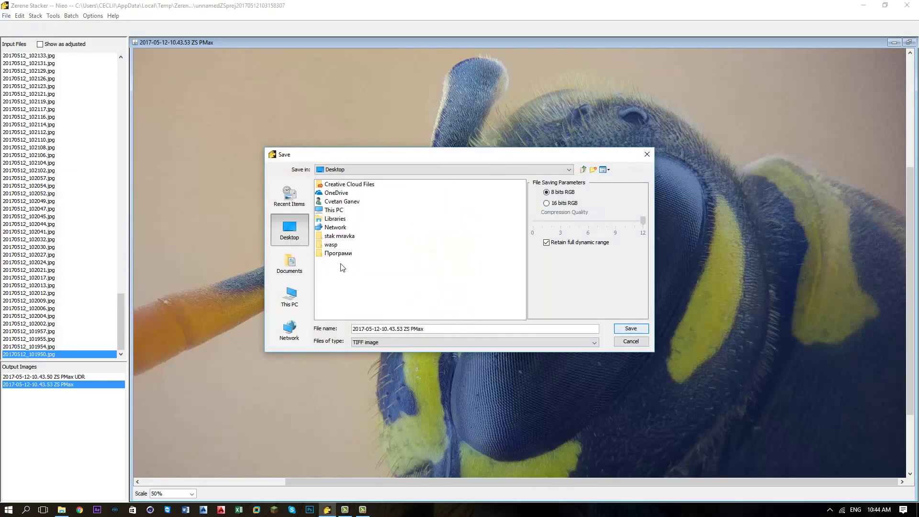
double_click(332, 246)
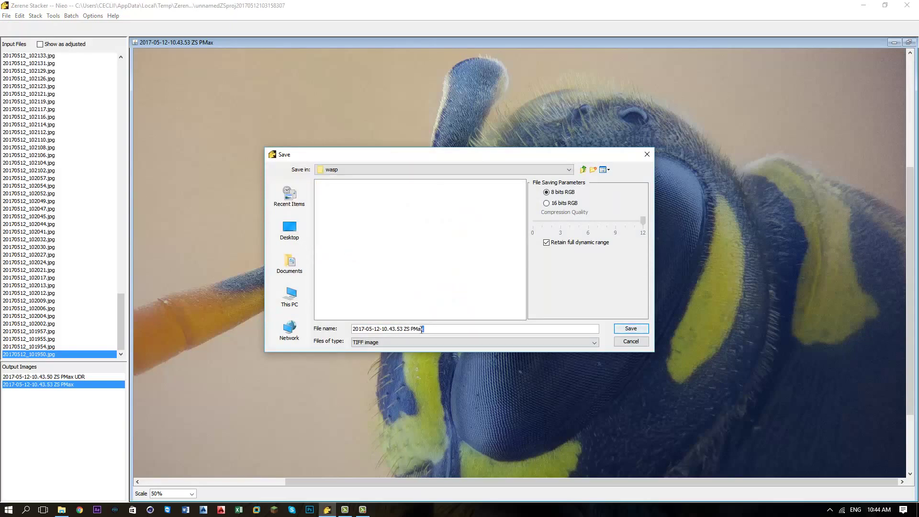
left_click_drag(422, 329, 352, 328)
key("BackSpace")
type("w1")
left_click(418, 343)
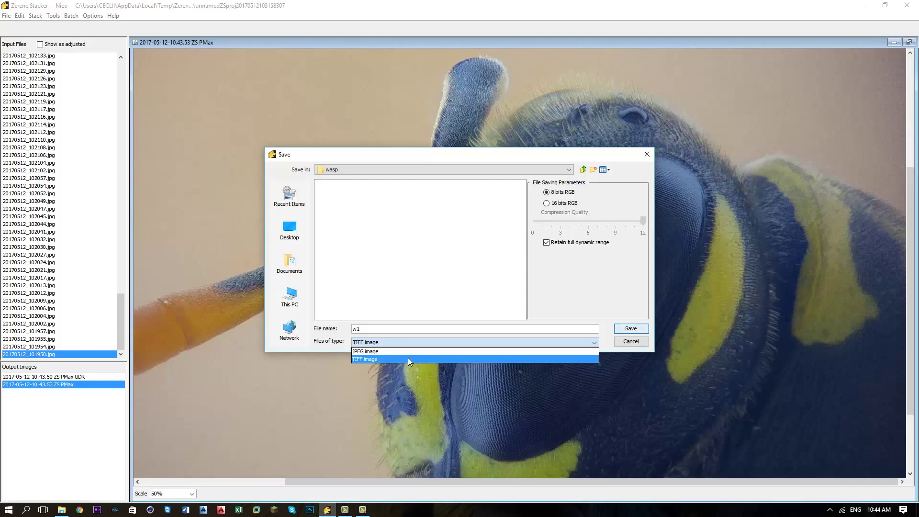
left_click(408, 359)
left_click(625, 331)
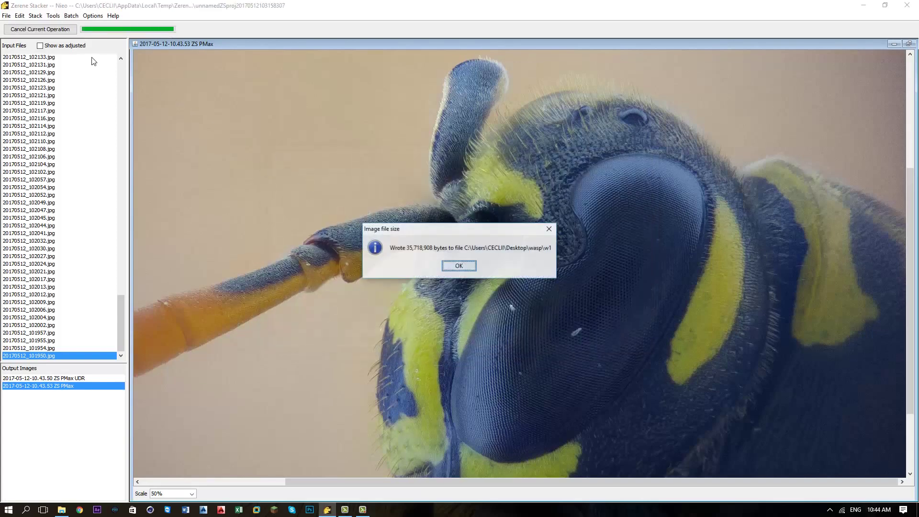
left_click(468, 268)
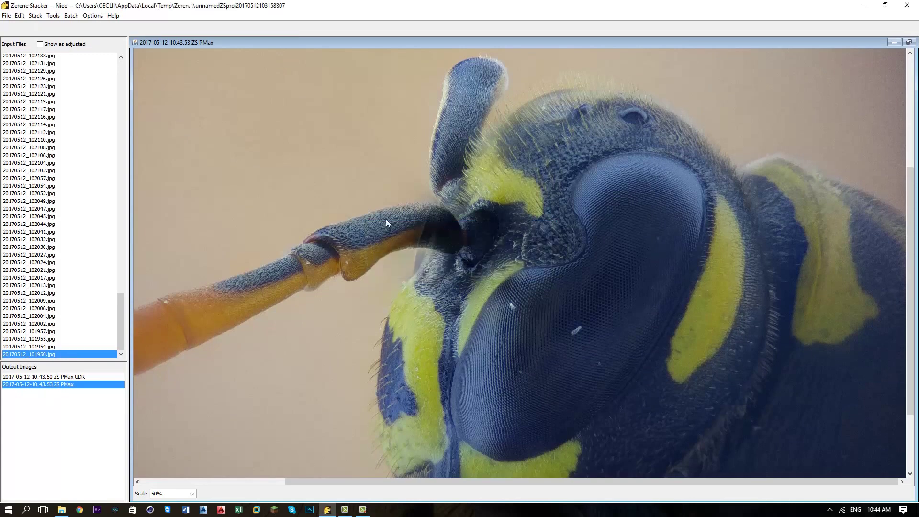
left_click(6, 15)
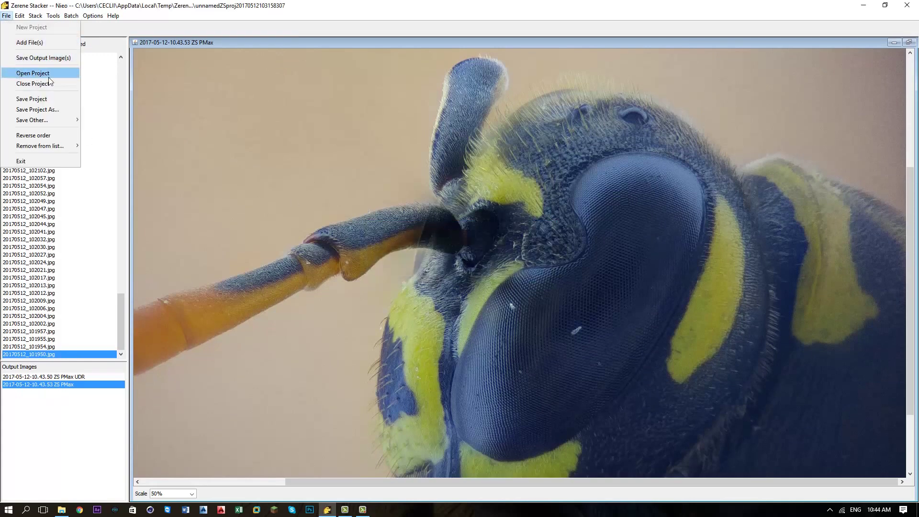
left_click(33, 84)
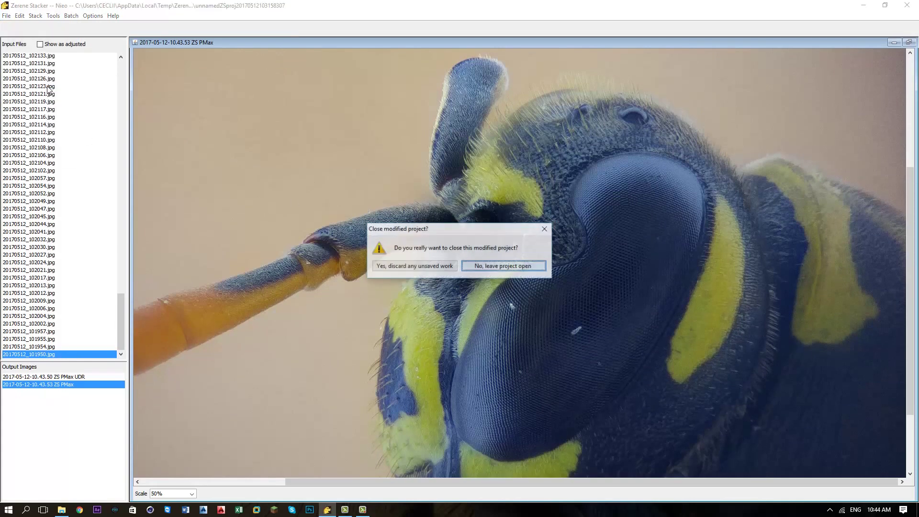
Discard the old project and select the 218 photos 20170512_103501 to 20170512_104240
left_click(406, 266)
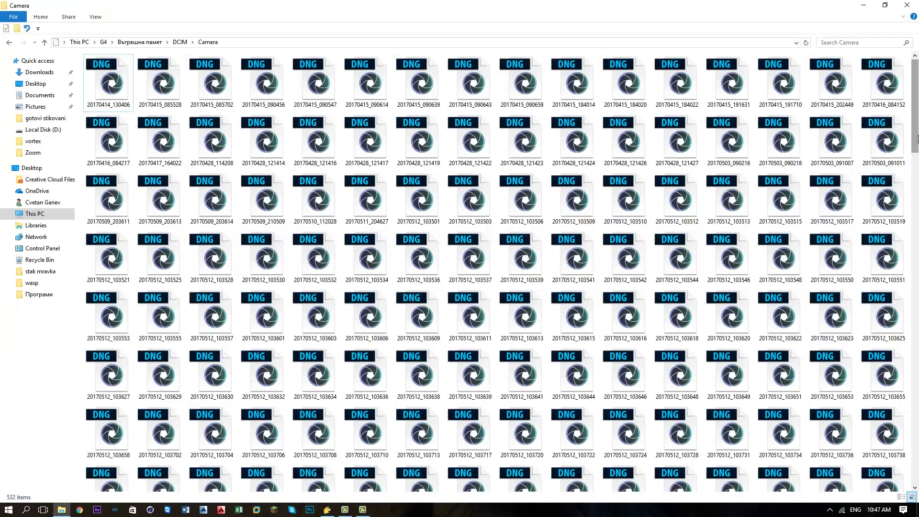
left_click_drag(913, 149, 911, 460)
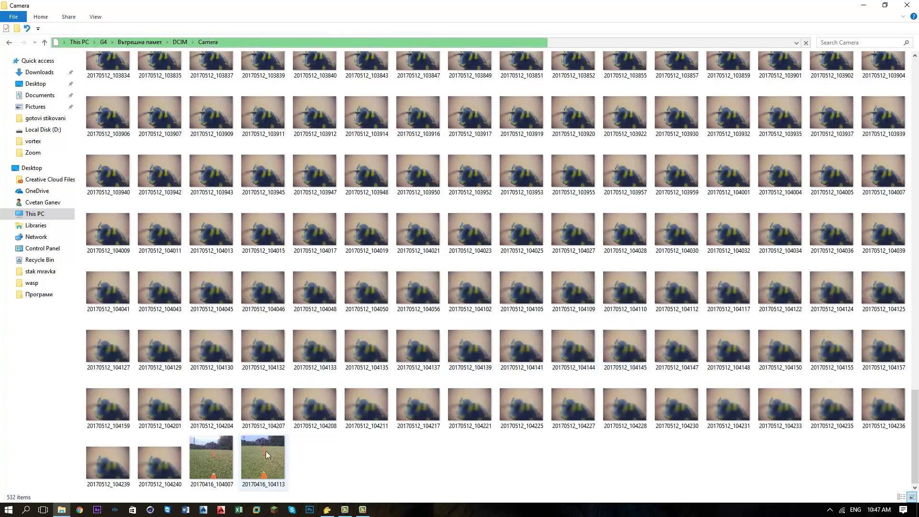
left_click(165, 460)
scroll(263, 328, "up", 3)
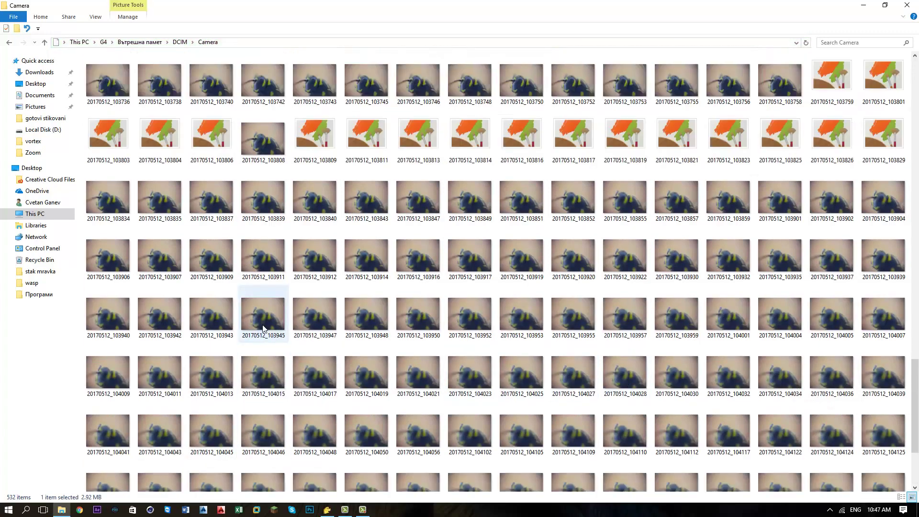
scroll(268, 323, "up", 2)
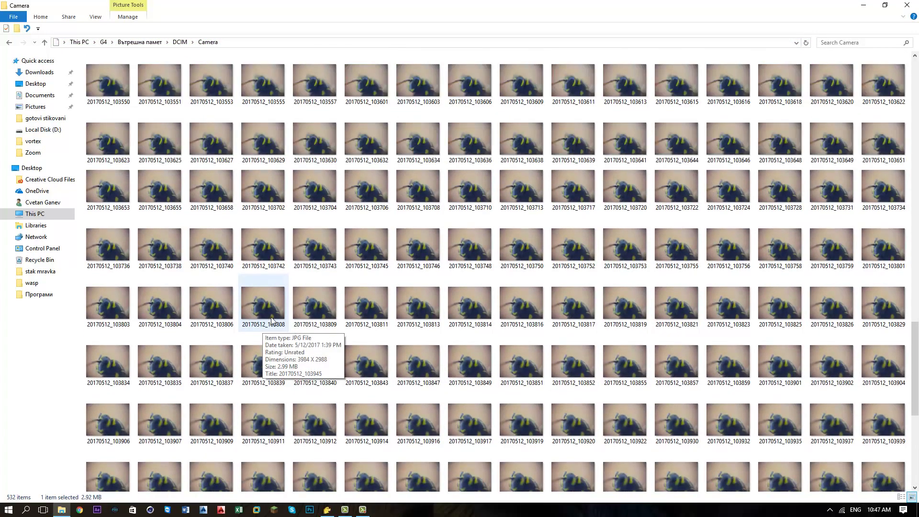
scroll(268, 318, "up", 5)
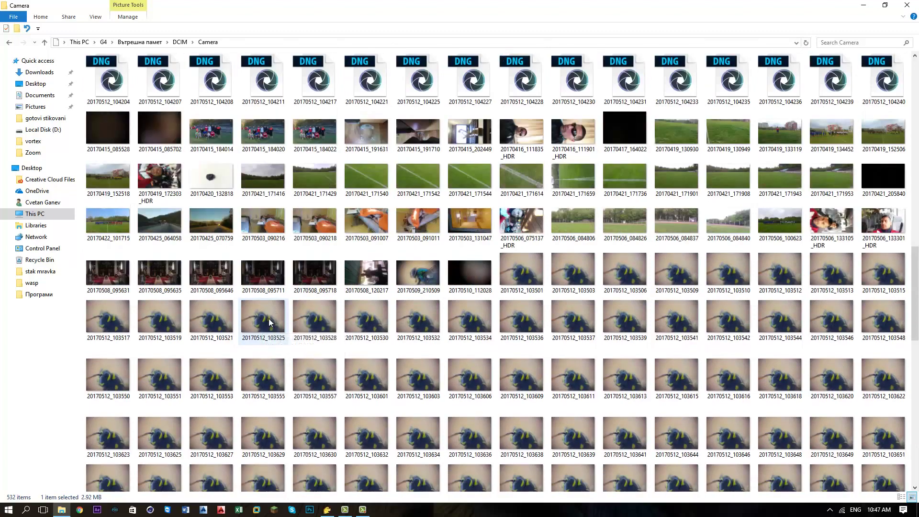
left_click(520, 281, "shift")
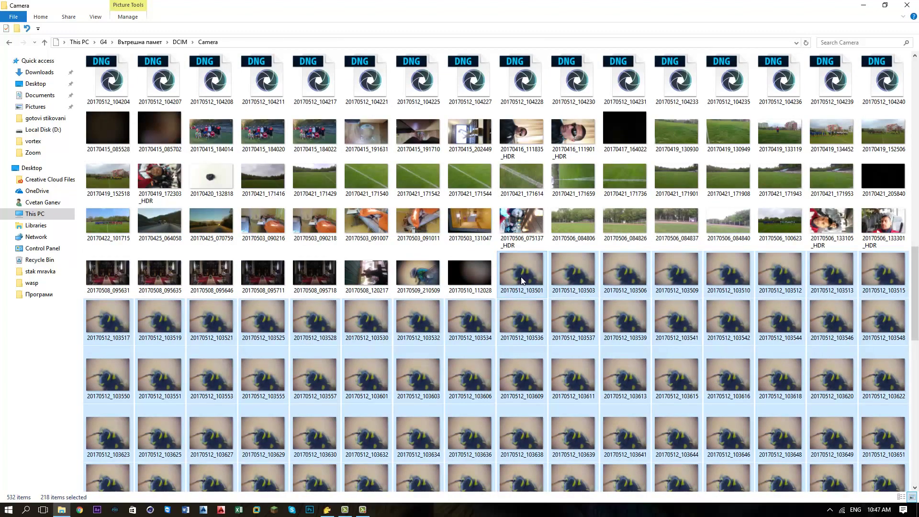
scroll(514, 314, "down", 10)
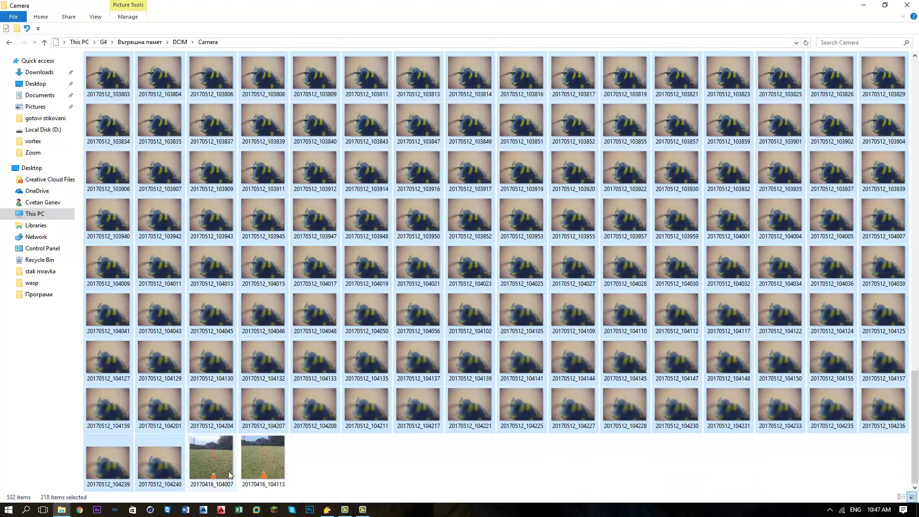
left_click(327, 510)
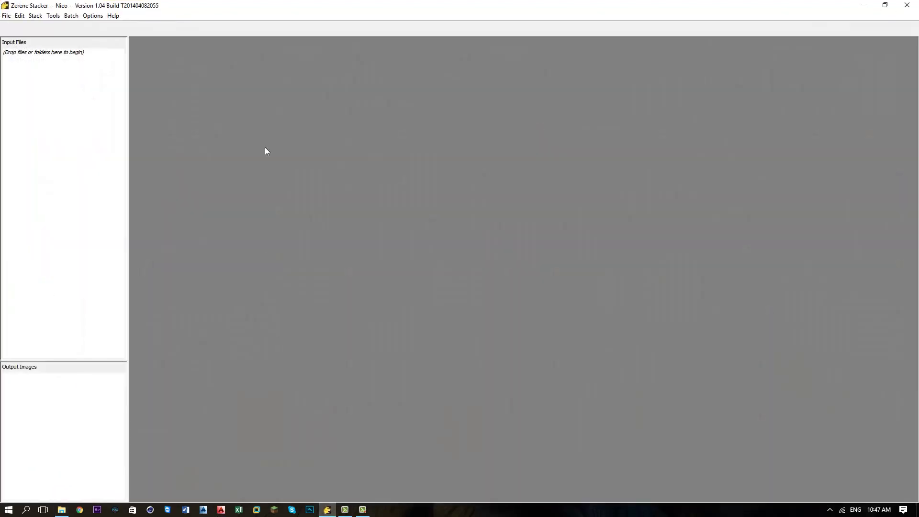
Drop the 218 selected photos into Input Files and preview 20170512_103501.jpg
left_click_drag(263, 9, 380, 47)
left_click_drag(105, 313, 181, 265)
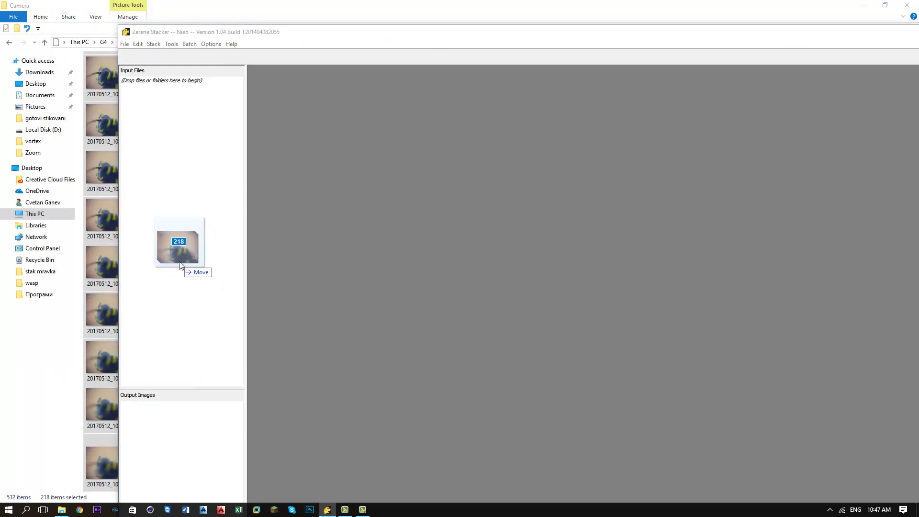
left_click_drag(180, 266, 181, 265)
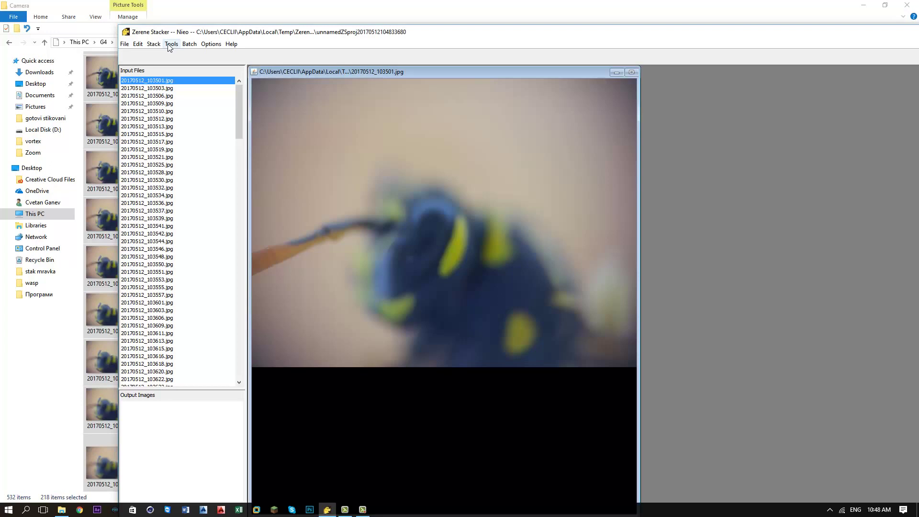
left_click(163, 88)
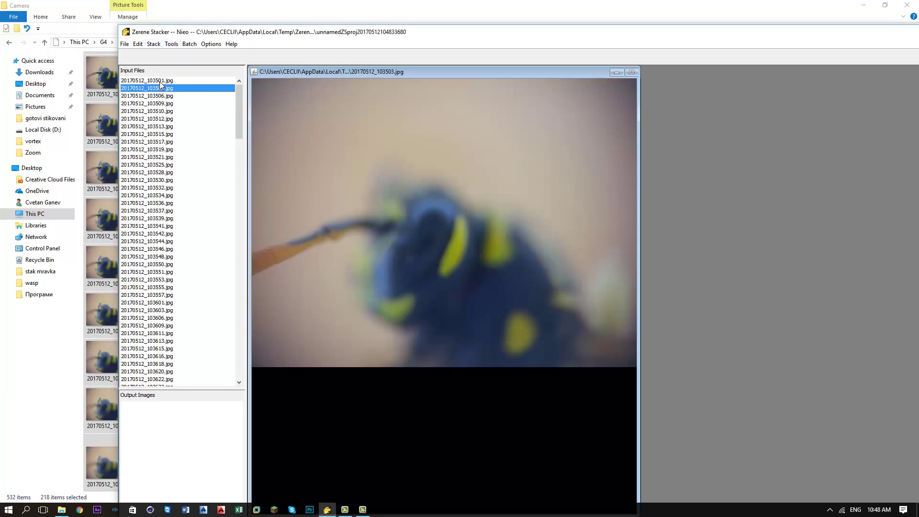
left_click(161, 81)
left_click(153, 44)
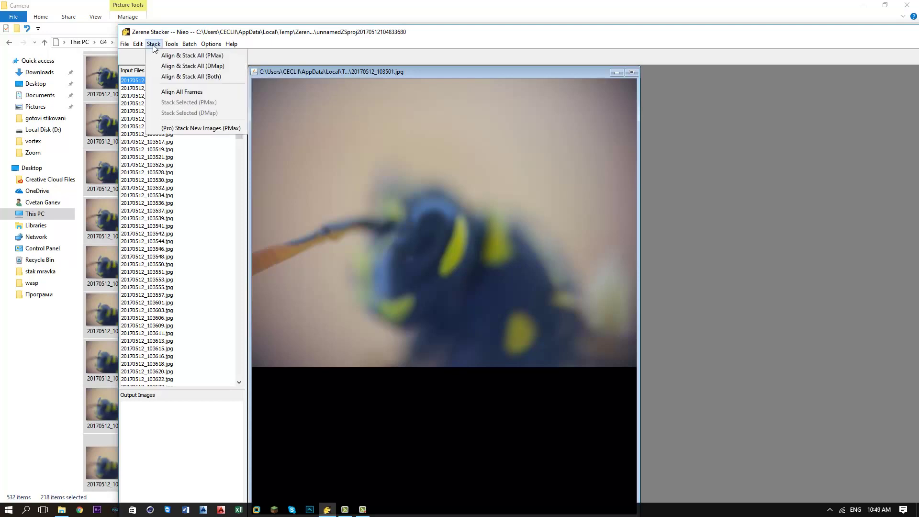
Start PMax alignment and stacking of all photos, and maximize the Zerene Stacker window
left_click(198, 57)
left_click_drag(694, 39, 579, 45)
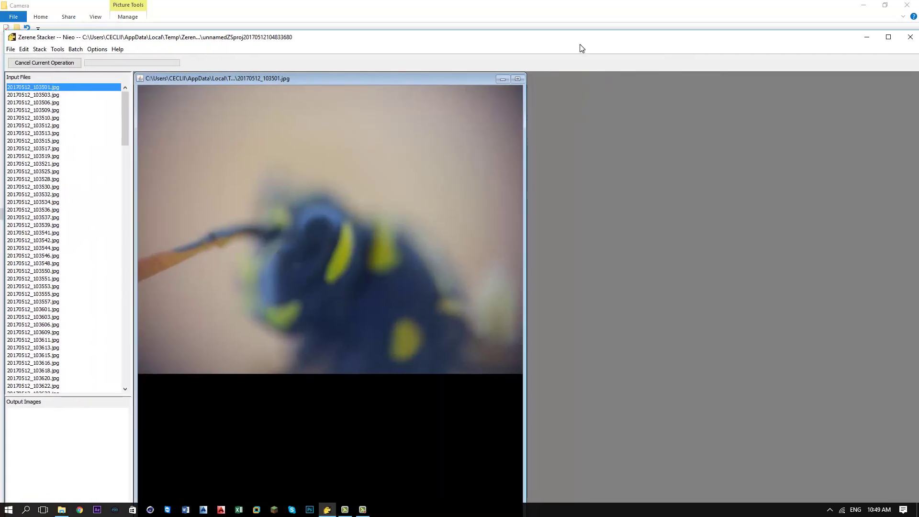
left_click(889, 38)
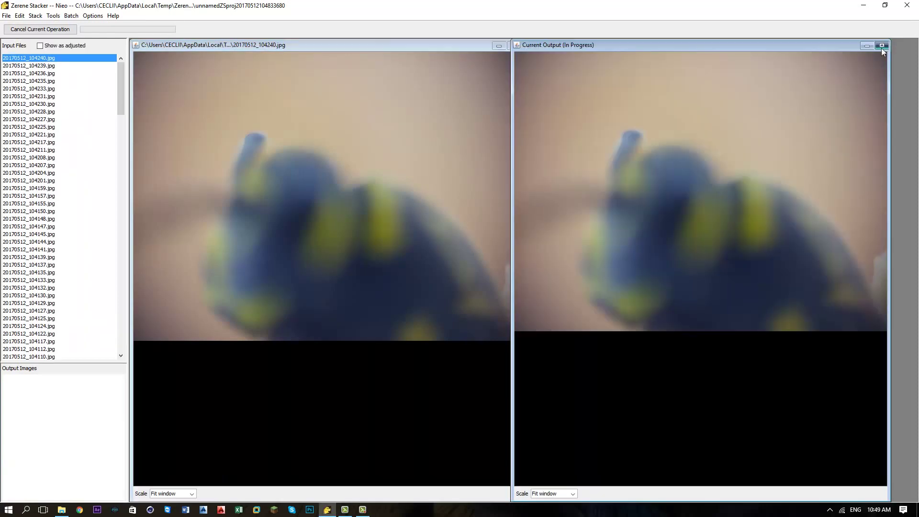
Enlarge the Current Output pane and set its preview scale to 50%
left_click(882, 45)
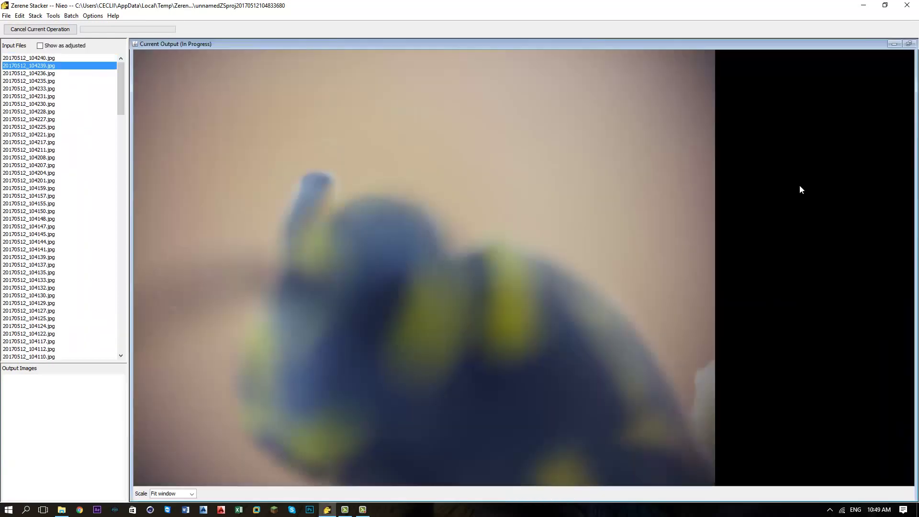
left_click(192, 493)
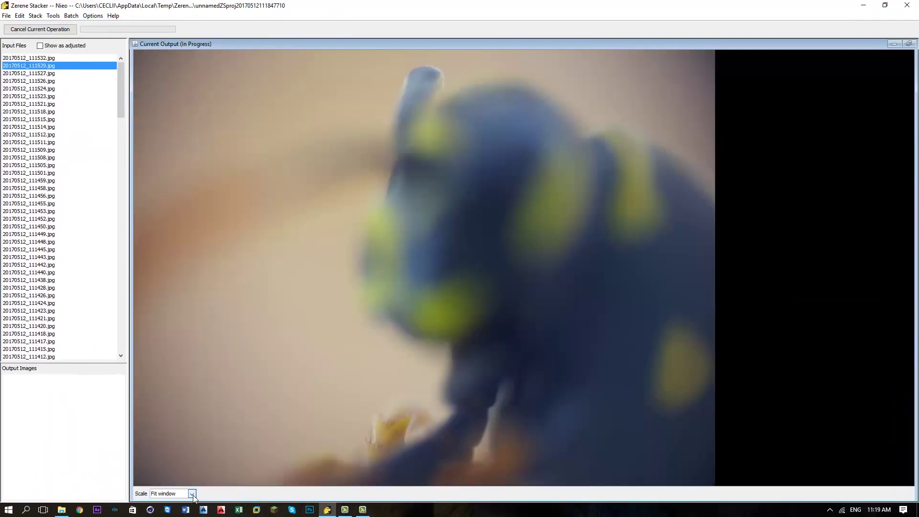
left_click(194, 498)
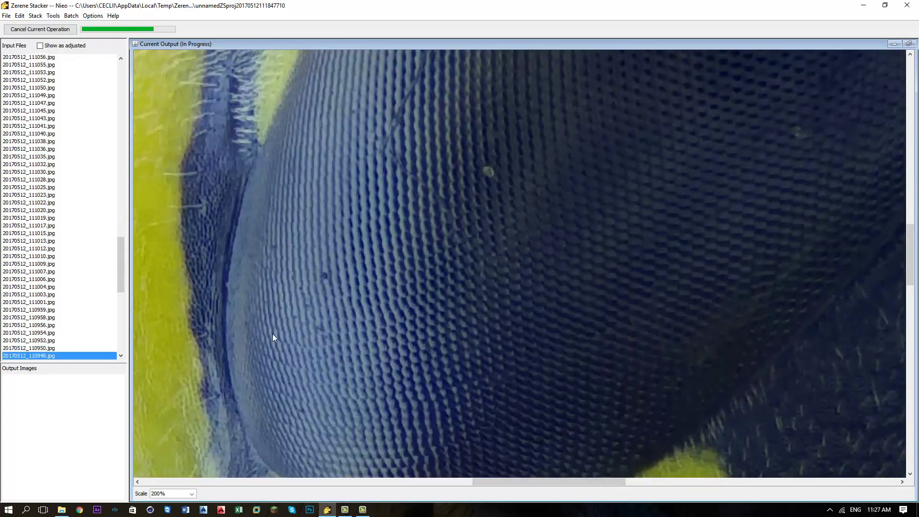
scroll(273, 338, "down", 2)
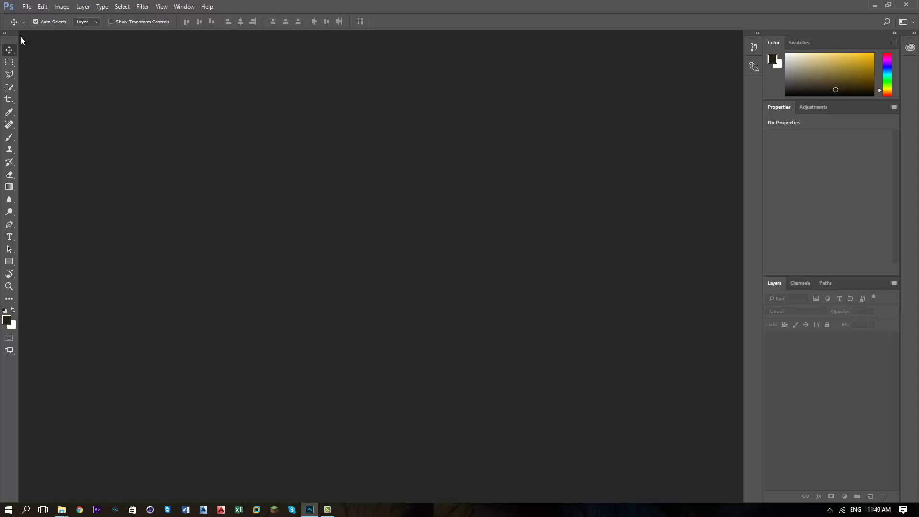
Open the four wasp images w1 to w4
left_click(27, 6)
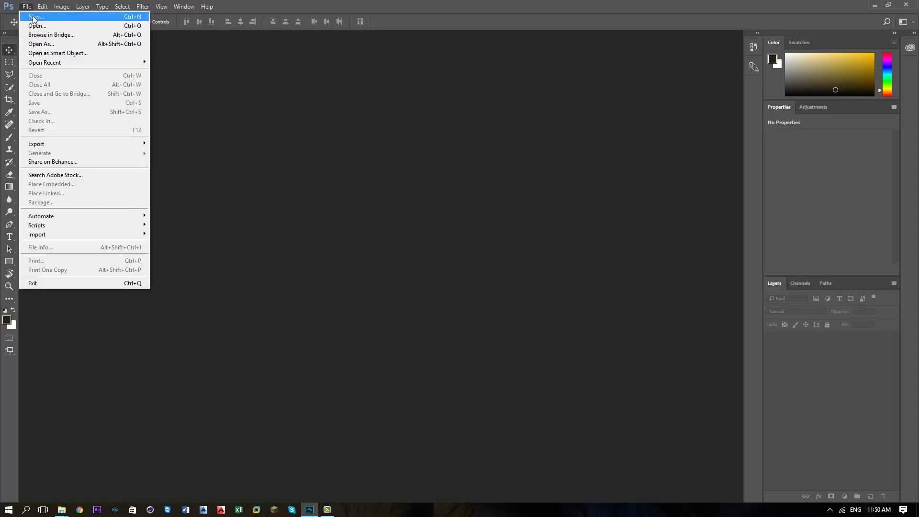
left_click(187, 298)
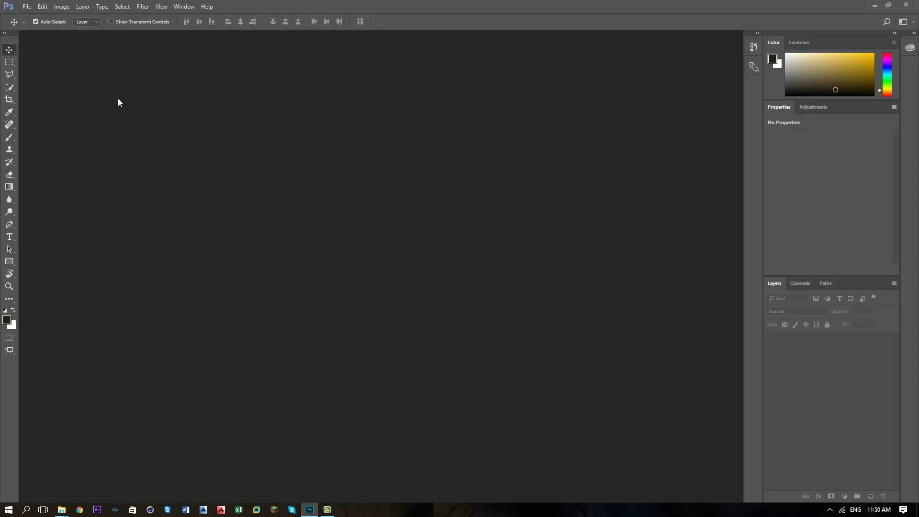
left_click(26, 6)
left_click(33, 23)
mouse_move(106, 107)
left_mouse_down()
mouse_move(114, 78)
mouse_move(285, 58)
left_mouse_up()
left_click(837, 423)
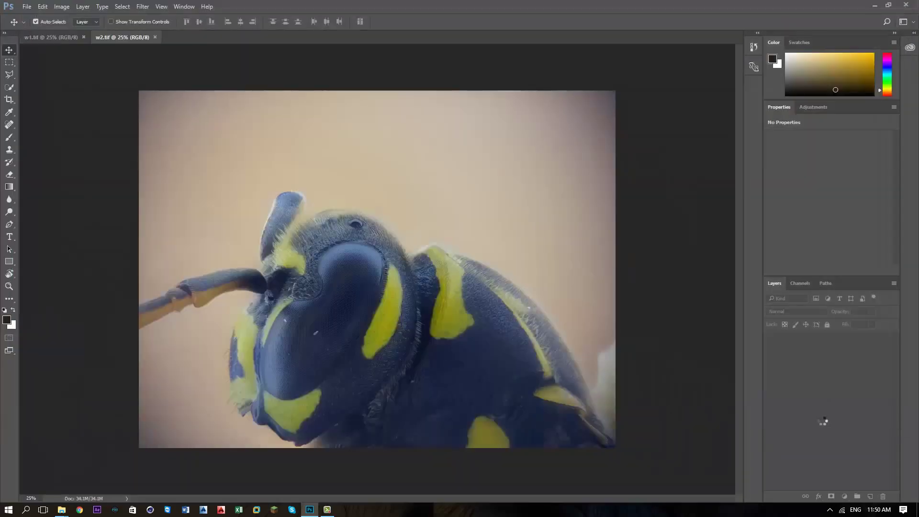
Create a new blank white 7000 × 4000 pixel, 300 ppi document
left_click(27, 6)
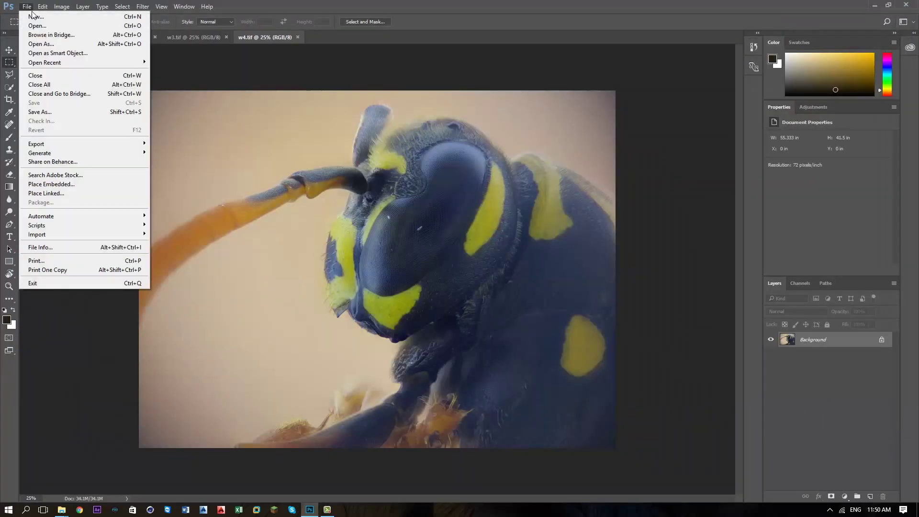
left_click(53, 13)
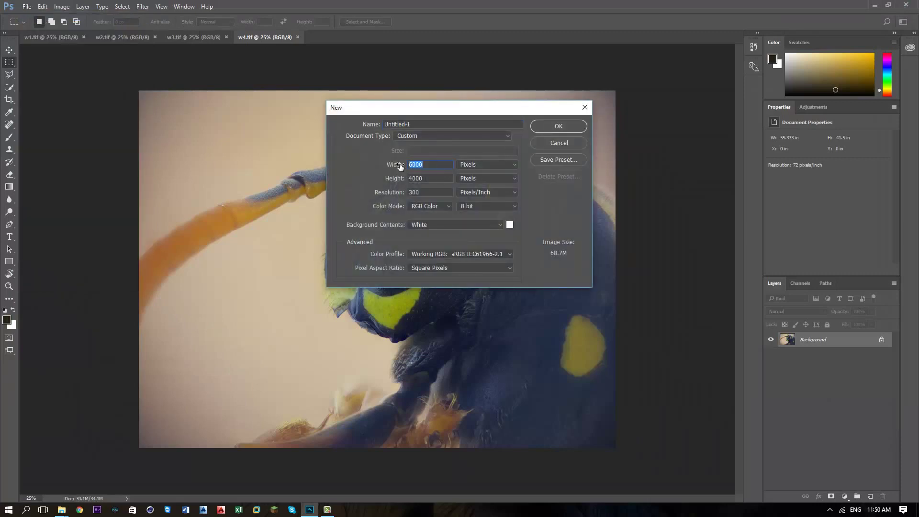
type("700")
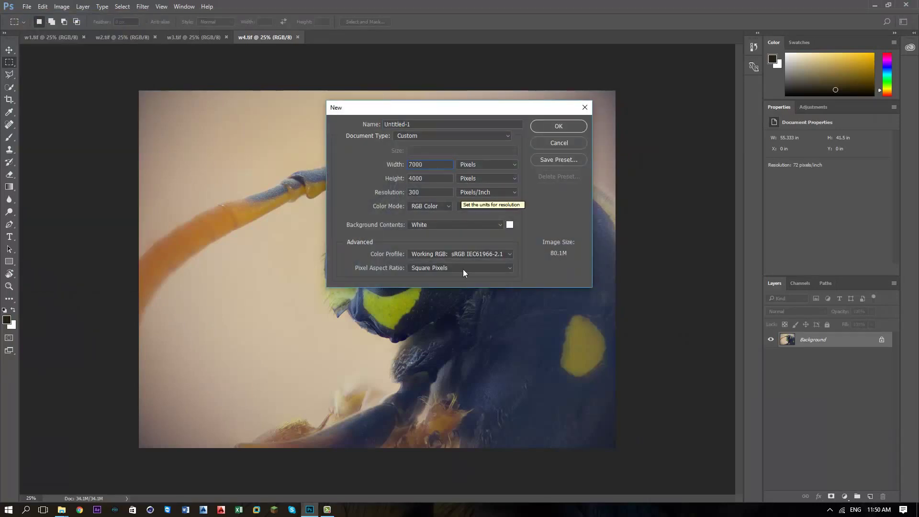
left_click(573, 126)
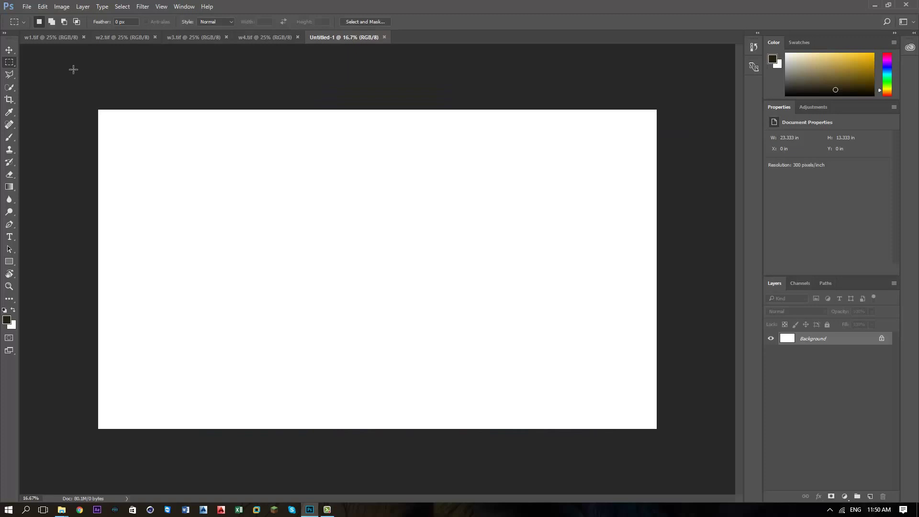
Drag the w1 and w2 images into Untitled-1 as Layers 1 and 2, closing w2
left_click_drag(51, 37, 511, 76)
key("v")
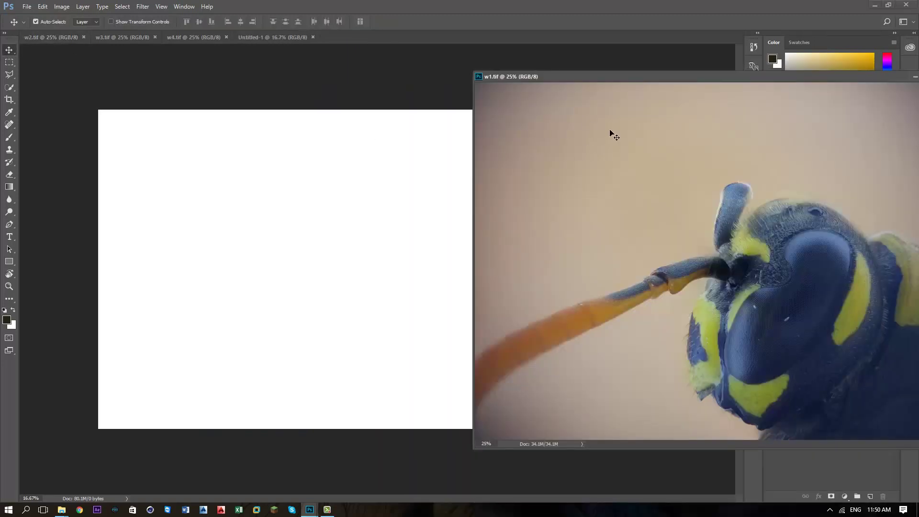
left_click_drag(614, 135, 220, 228)
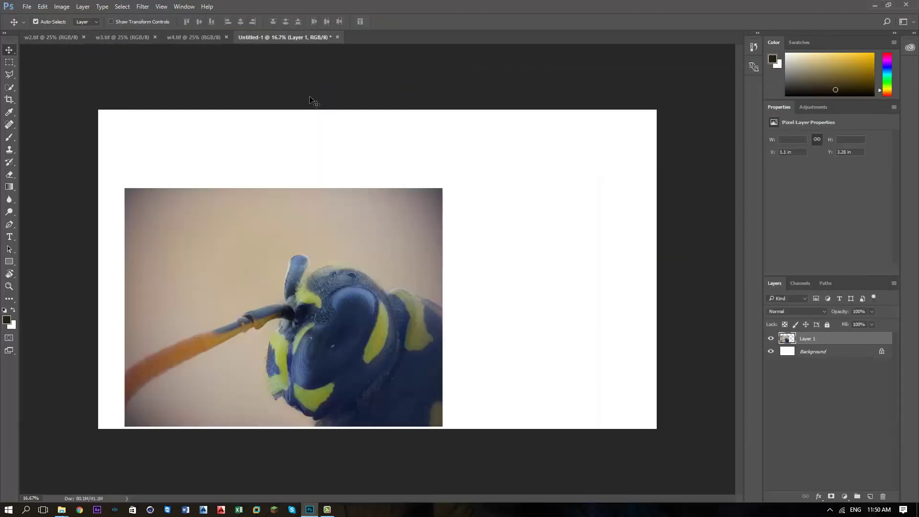
left_click(48, 39)
left_click_drag(51, 37, 578, 129)
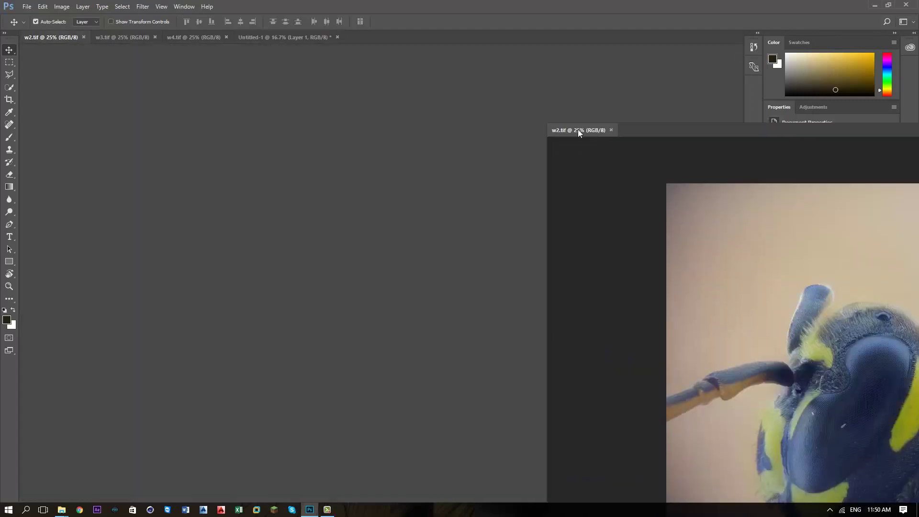
left_click_drag(718, 239, 449, 213)
left_click_drag(784, 131, 473, 186)
left_click(705, 180)
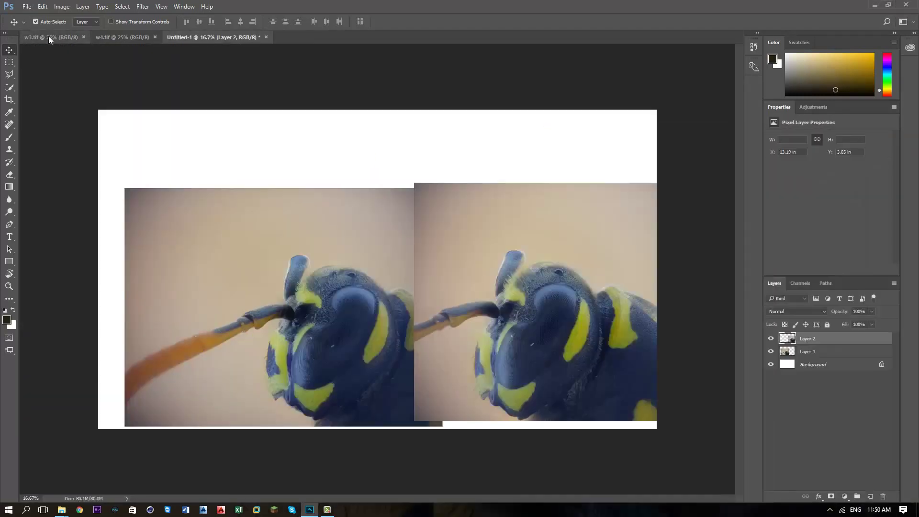
Drag the w3 and w4 images into Untitled-1 as Layers 3 and 4, closing both originals
left_click_drag(48, 37, 265, 82)
left_click_drag(622, 287, 441, 228)
left_click_drag(842, 127, 503, 174)
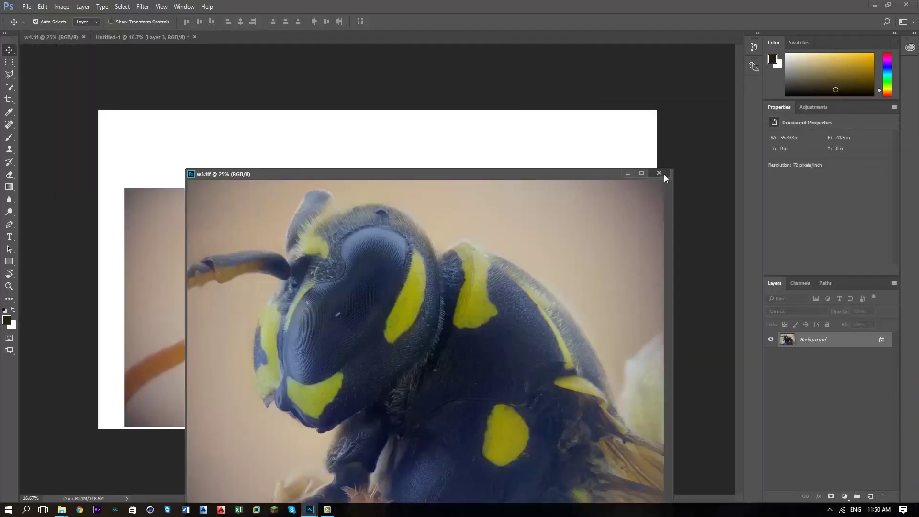
left_click(670, 172)
left_click_drag(58, 37, 575, 82)
left_click_drag(602, 127, 433, 182)
left_click(751, 87)
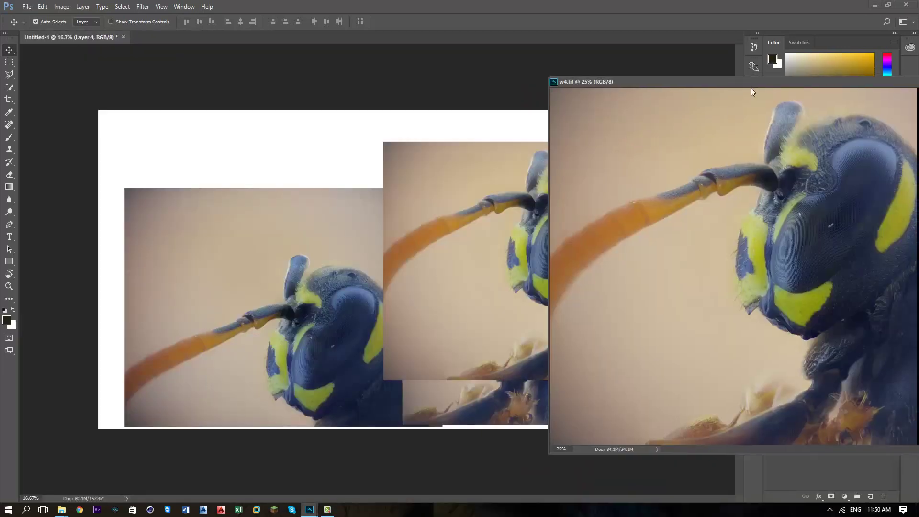
key("ctrl+w")
Reposition Layers 4, 3 and 1 on the canvas, leaving Layers 2 and 3 hidden
left_click_drag(561, 305, 509, 317)
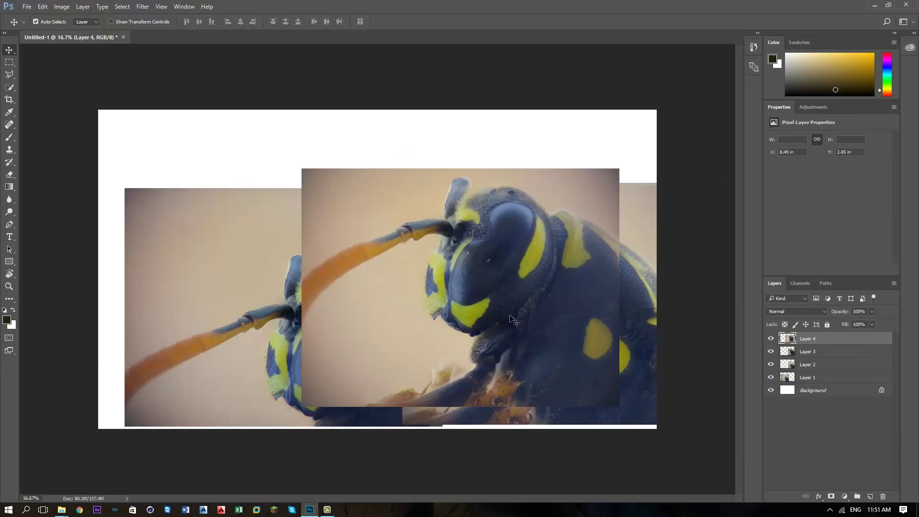
left_click(771, 338)
left_click(627, 350)
left_click_drag(627, 350, 491, 313)
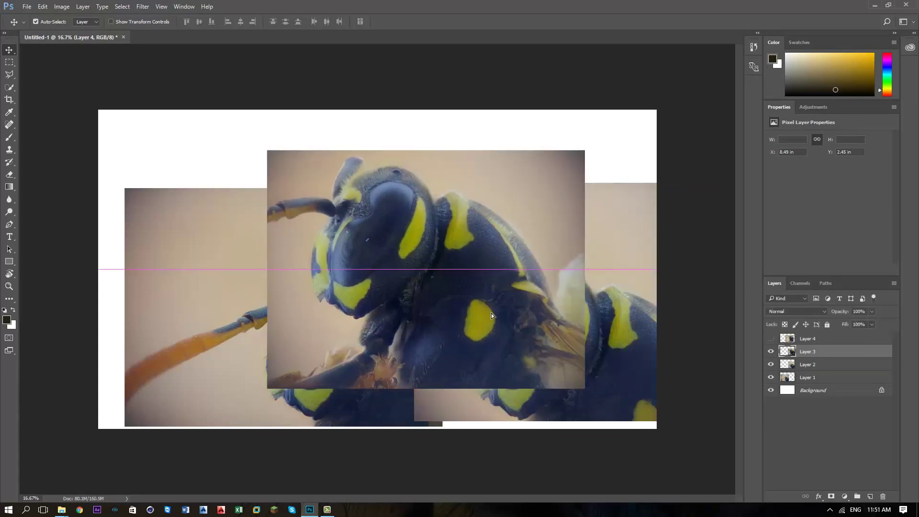
left_click(771, 351)
left_click_drag(315, 333, 288, 281)
left_click(544, 327)
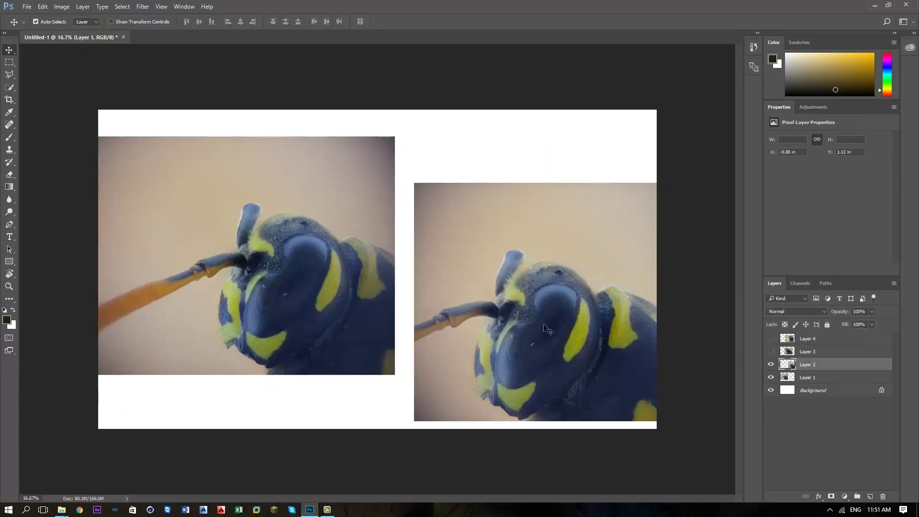
left_click(771, 364)
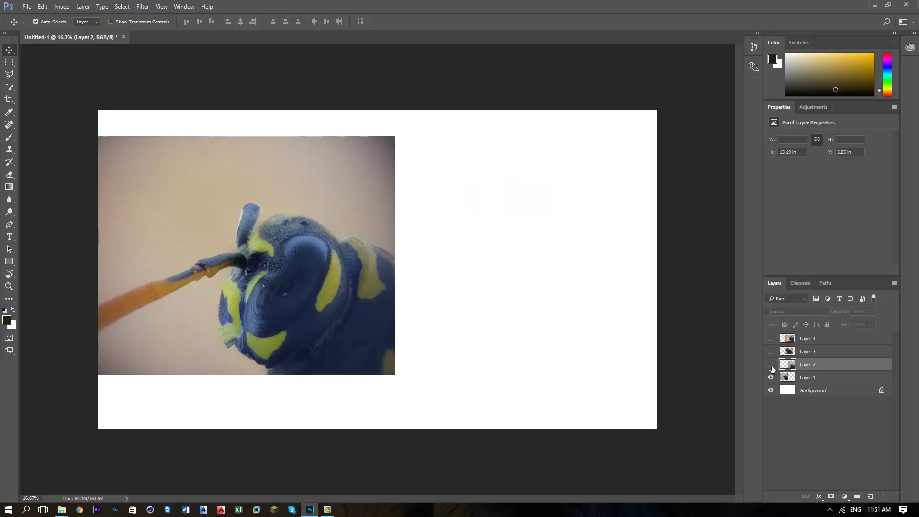
left_click(771, 339)
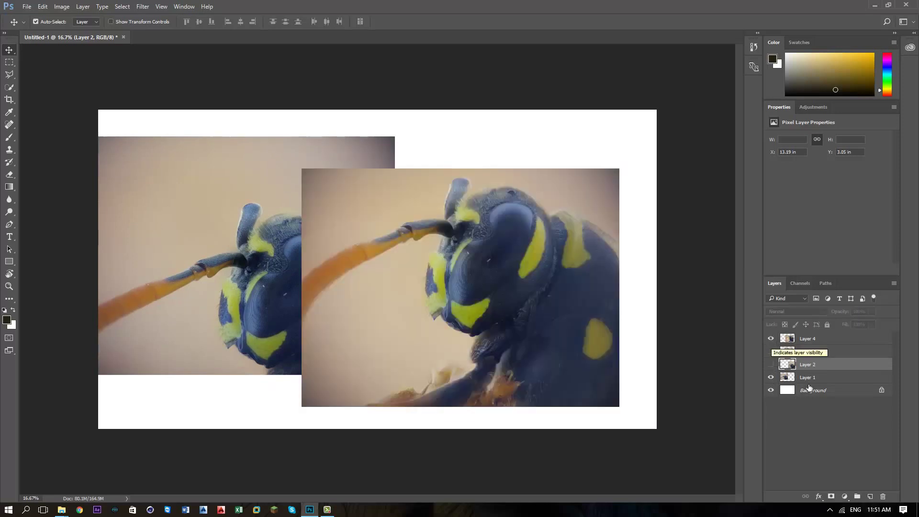
Move Layer 1 directly beneath Layer 4 in the layer stack
double_click(834, 380)
left_click(849, 197)
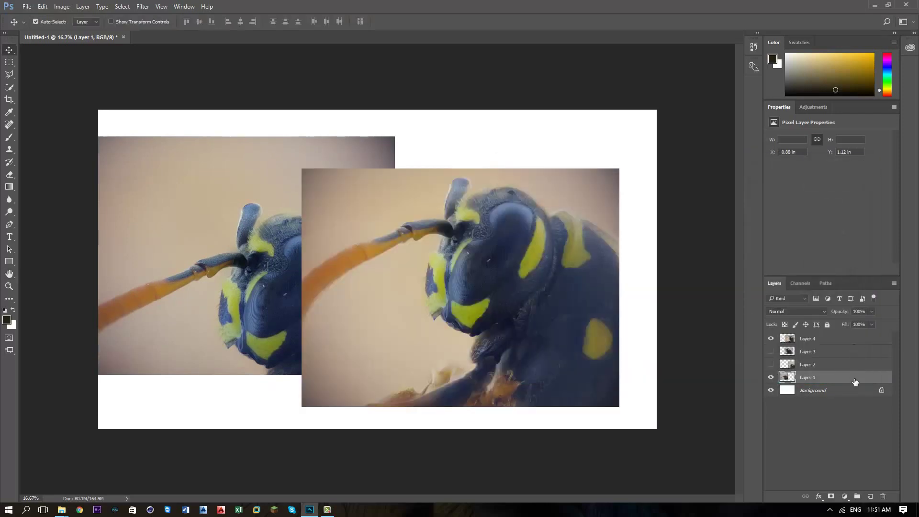
left_click_drag(856, 382, 848, 353)
Align Layer 4's wasp with Layer 1 using 60% opacity, then restore it to 100%
scroll(254, 165, "up", 2)
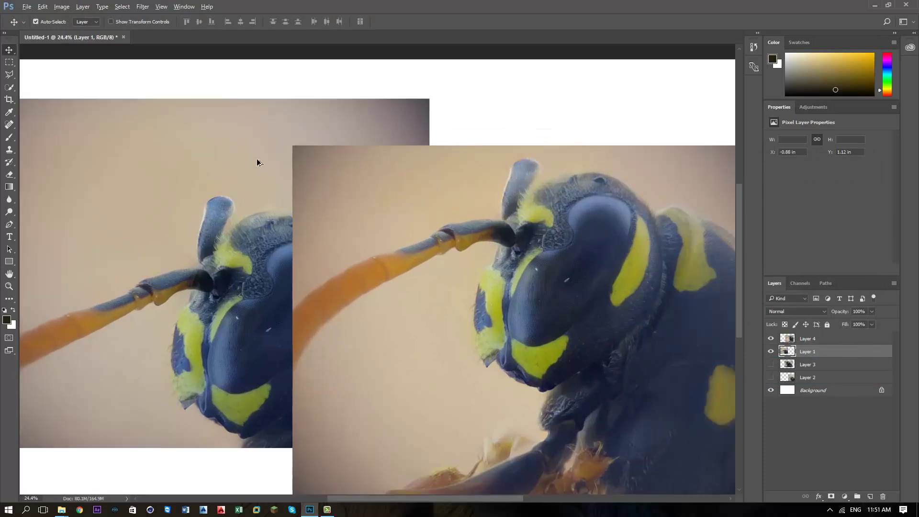
left_click_drag(245, 236, 296, 202)
left_click_drag(633, 256, 394, 254)
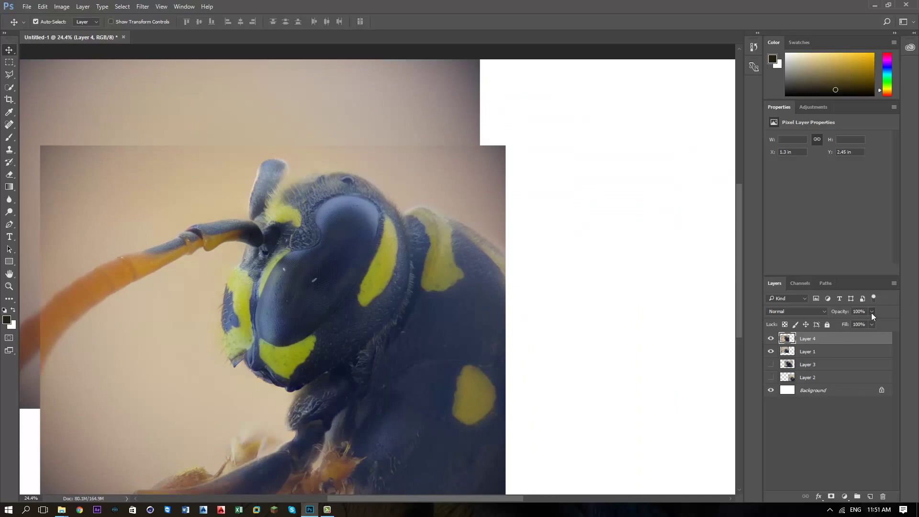
left_click_drag(872, 314, 854, 326)
scroll(344, 340, "up", 3)
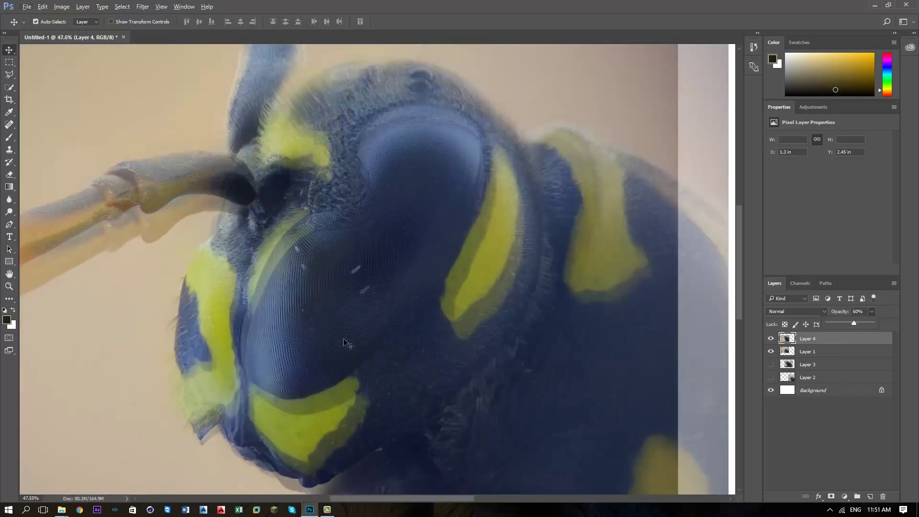
mouse_move(742, 272)
left_mouse_down()
mouse_move(739, 250)
mouse_move(737, 264)
left_mouse_up()
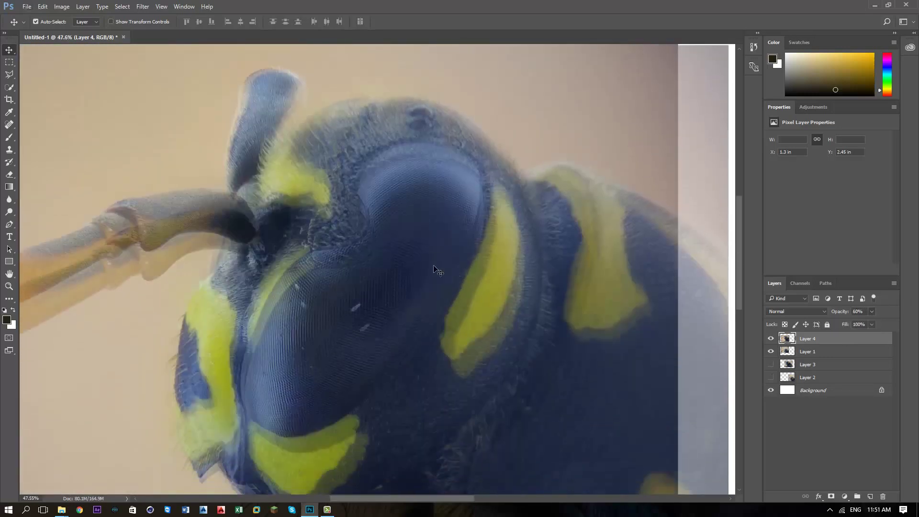
left_click_drag(433, 271, 427, 278)
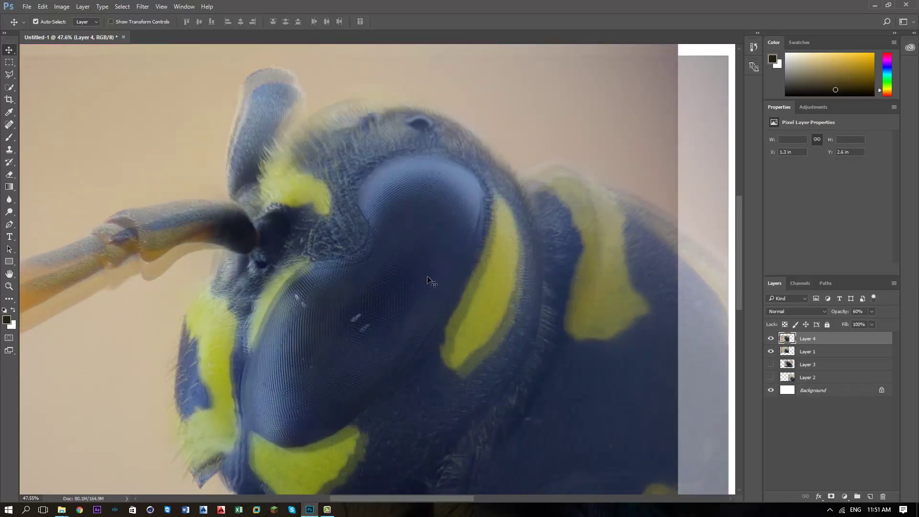
left_click_drag(872, 325, 917, 327)
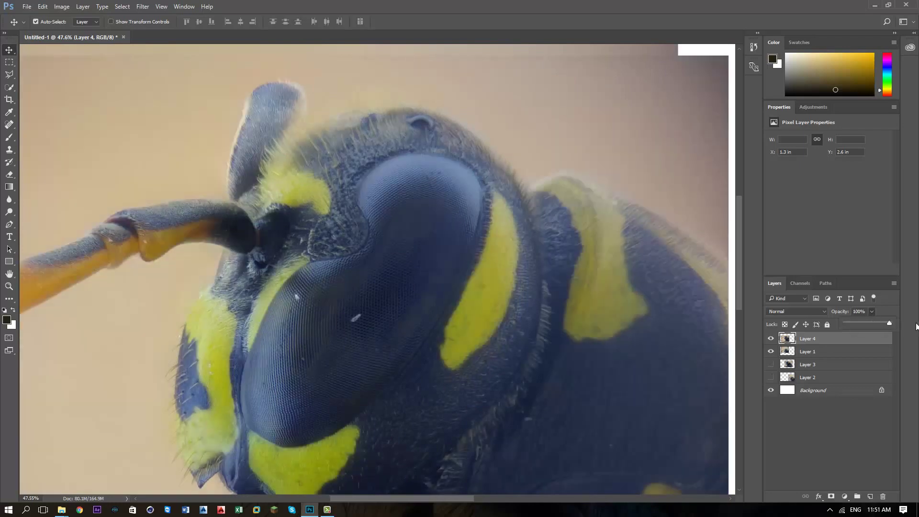
Toggle Layer 4's visibility repeatedly to compare its alignment, leaving it hidden
left_click(771, 339)
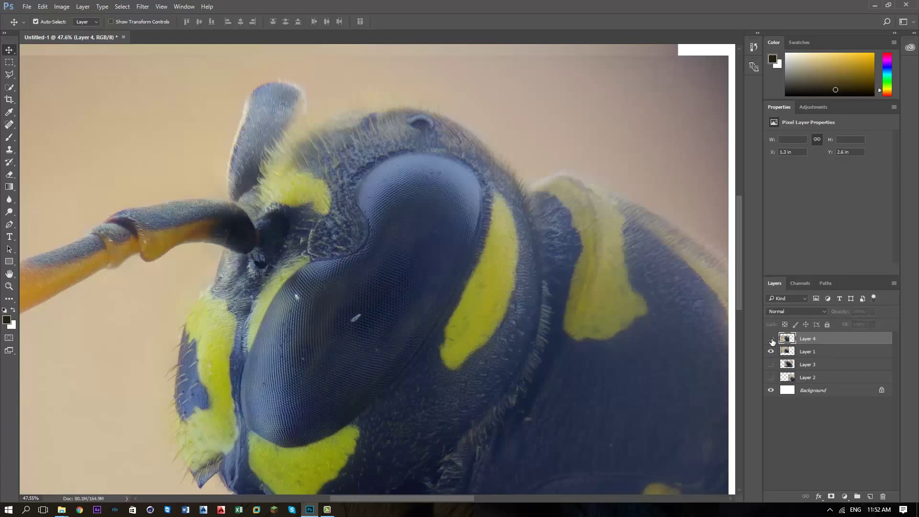
left_click(771, 339)
left_click(771, 339)
left_click(771, 340)
left_click(771, 339)
left_click(772, 339)
left_click(772, 340)
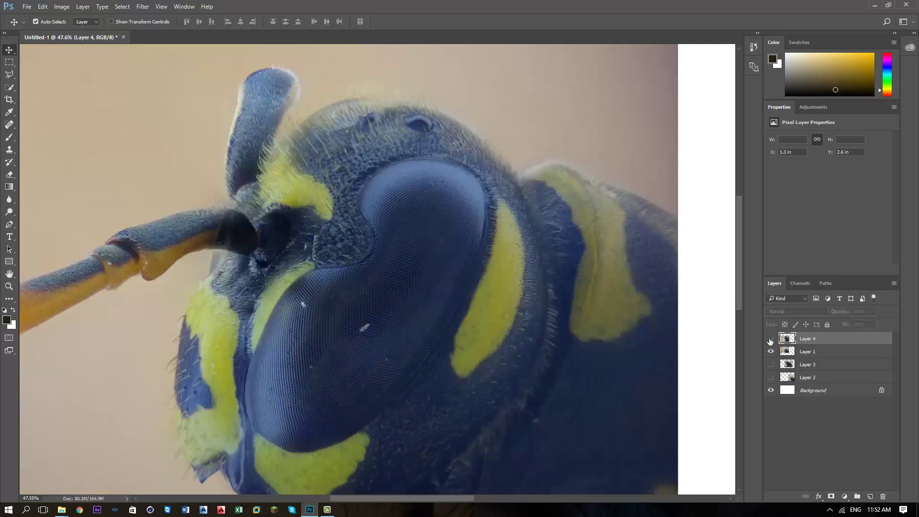
left_click(771, 339)
scroll(298, 324, "down", 3)
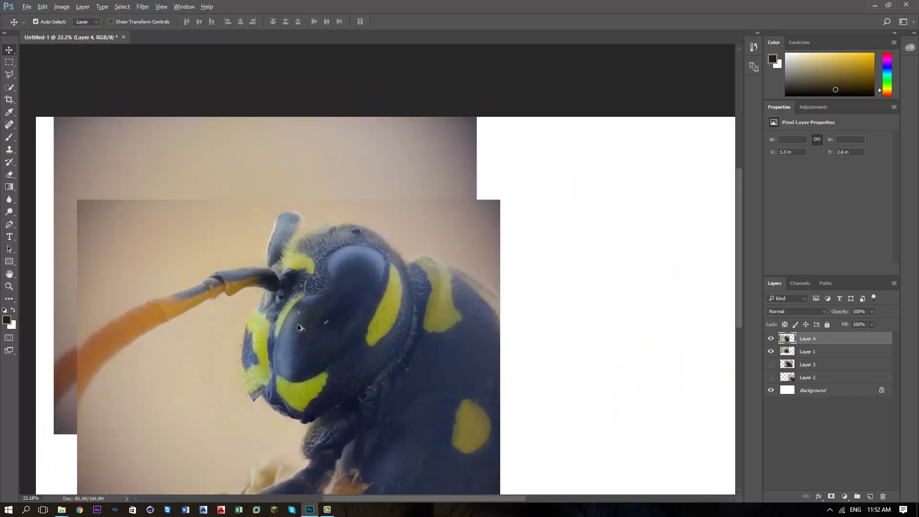
scroll(269, 381, "up", 2)
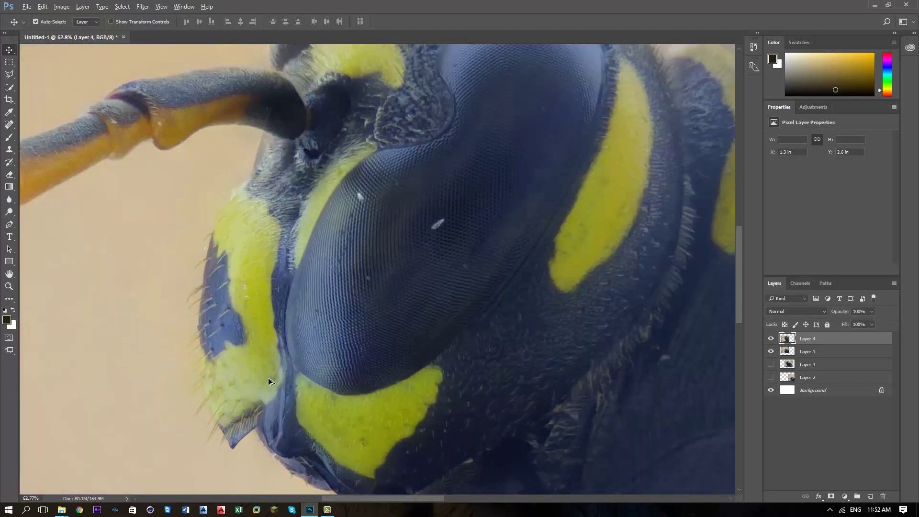
left_click(771, 338)
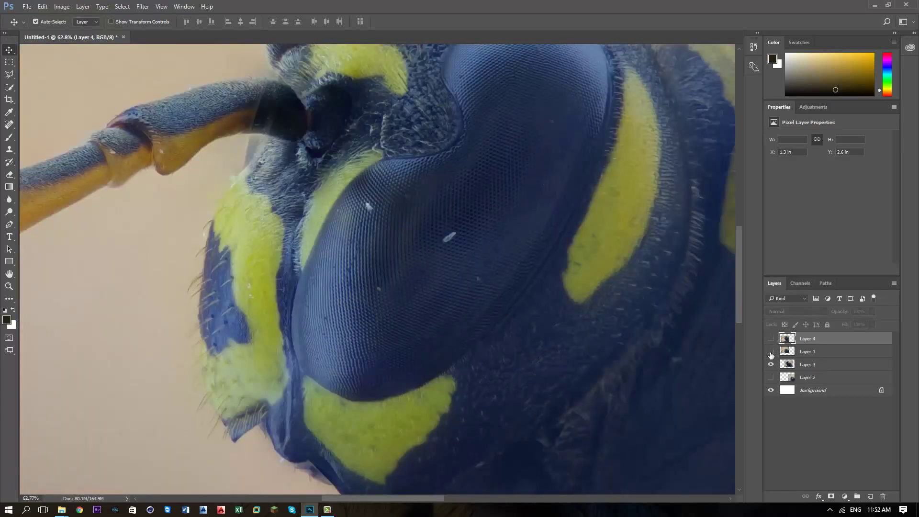
scroll(537, 318, "down", 3)
scroll(537, 318, "down", 2)
Raise Layer 3 to second in the stack, show it, and shift it to 4.28 in, 2.54 in
mouse_move(826, 364)
left_mouse_down()
mouse_move(826, 346)
mouse_move(816, 375)
left_mouse_up()
left_click(771, 351)
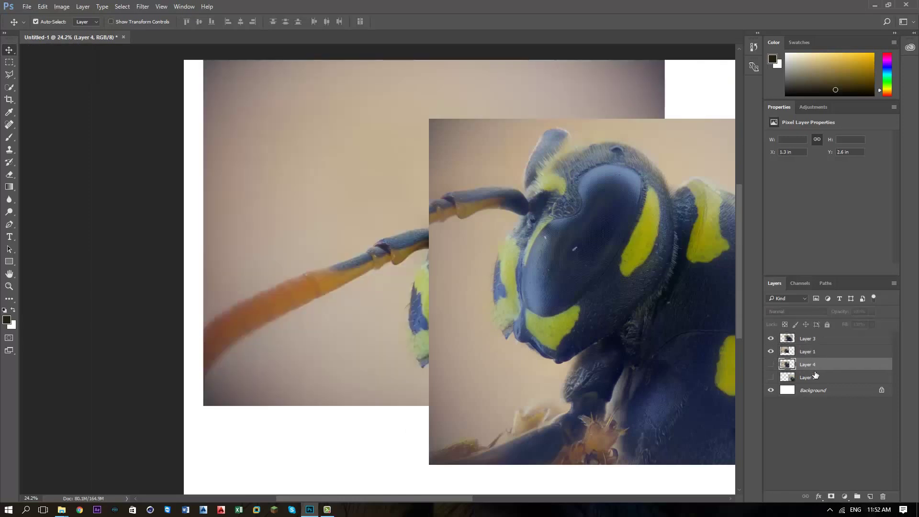
left_click(807, 353)
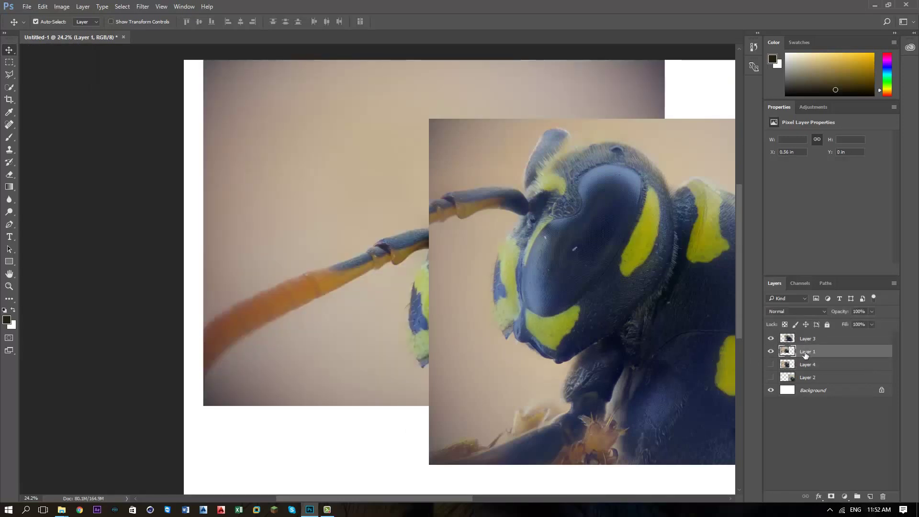
left_click(789, 341)
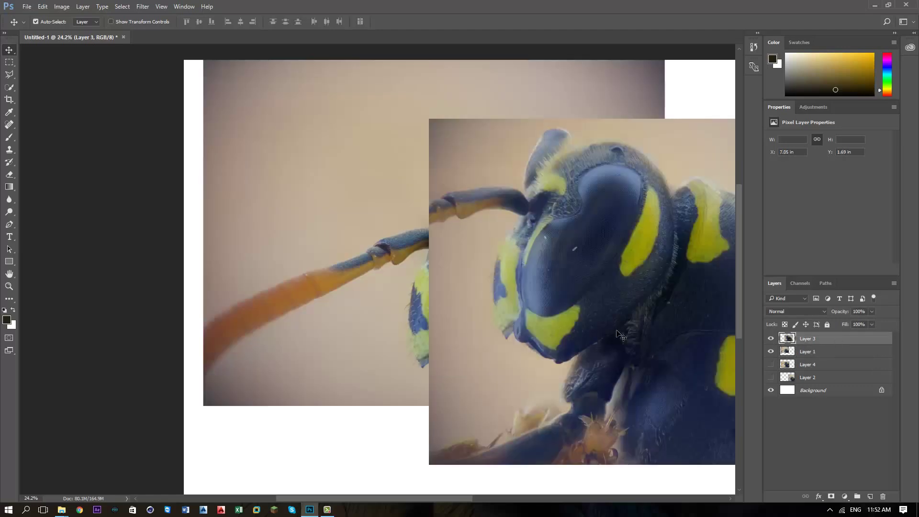
left_click_drag(619, 336, 522, 367)
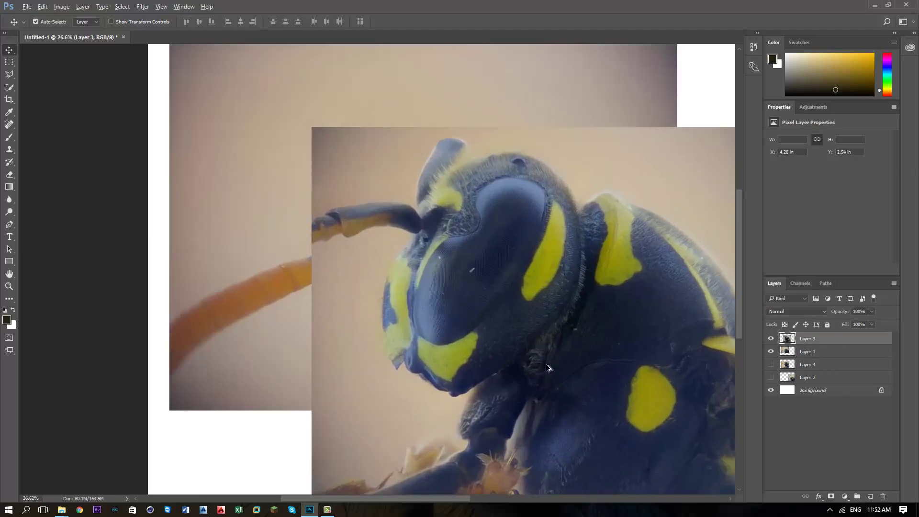
scroll(523, 368, "up", 3)
scroll(375, 242, "up", 2)
scroll(375, 242, "up", 1)
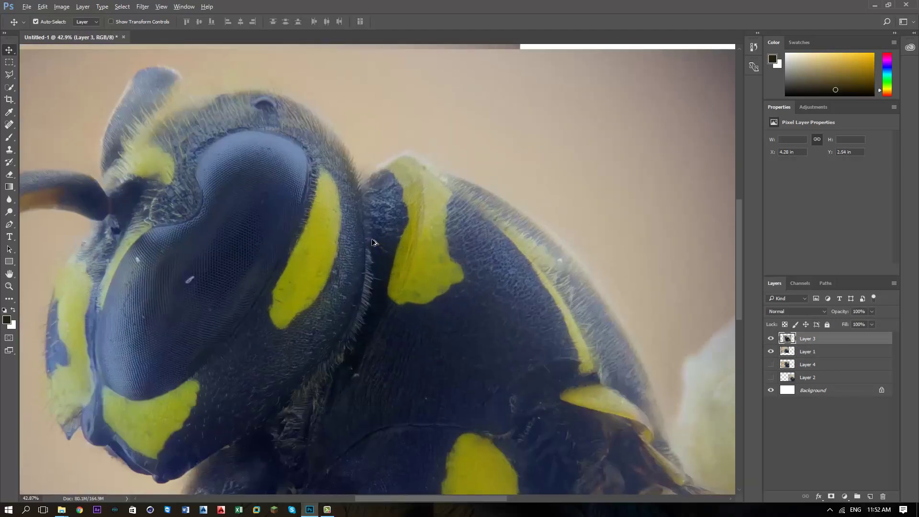
scroll(576, 338, "down", 4)
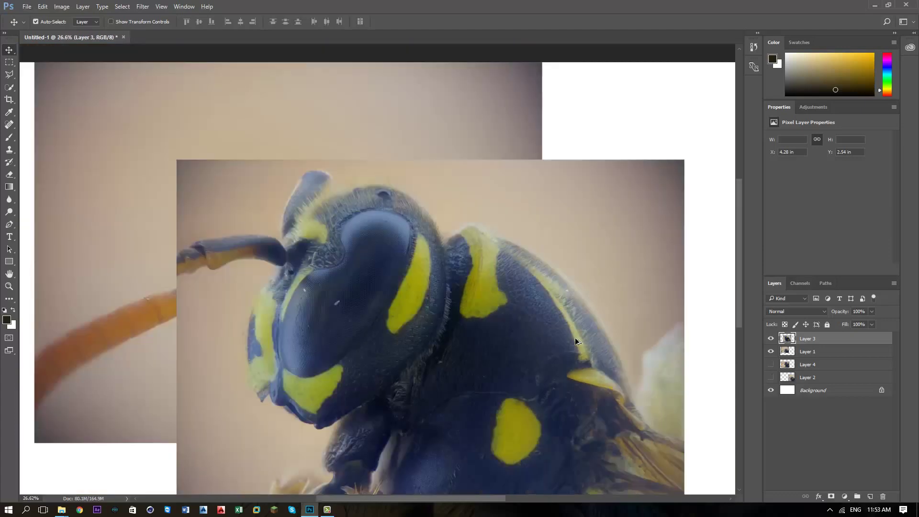
scroll(576, 338, "down", 2)
Hide Layer 3, raise Layer 2 to the top, align it at 64% opacity, then return it to 100%
left_click(771, 338)
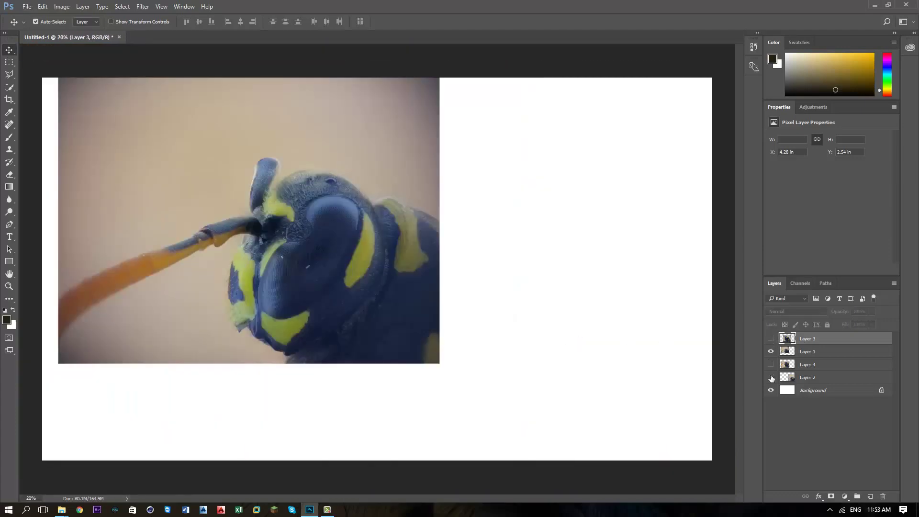
left_click(771, 377)
mouse_move(797, 373)
left_mouse_down()
mouse_move(822, 353)
mouse_move(814, 372)
left_mouse_up()
left_click_drag(625, 330, 348, 256)
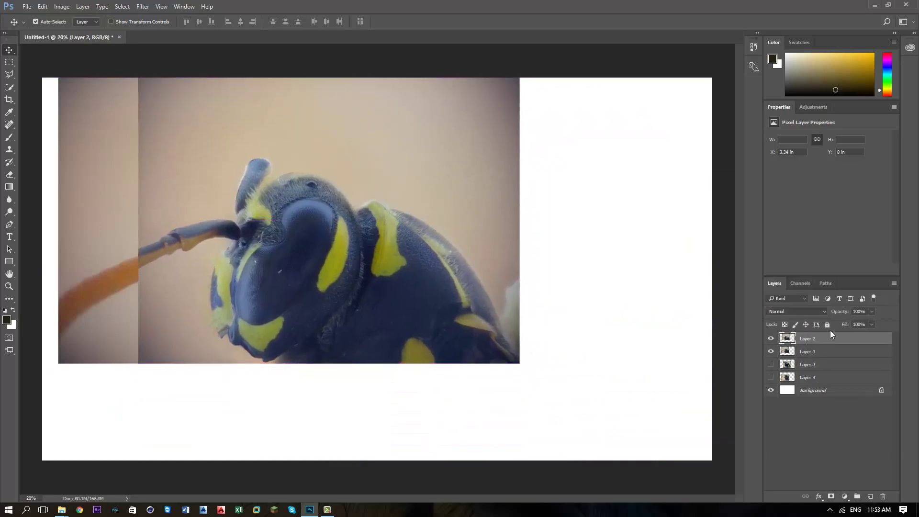
left_click_drag(872, 322, 852, 324)
scroll(436, 266, "up", 3)
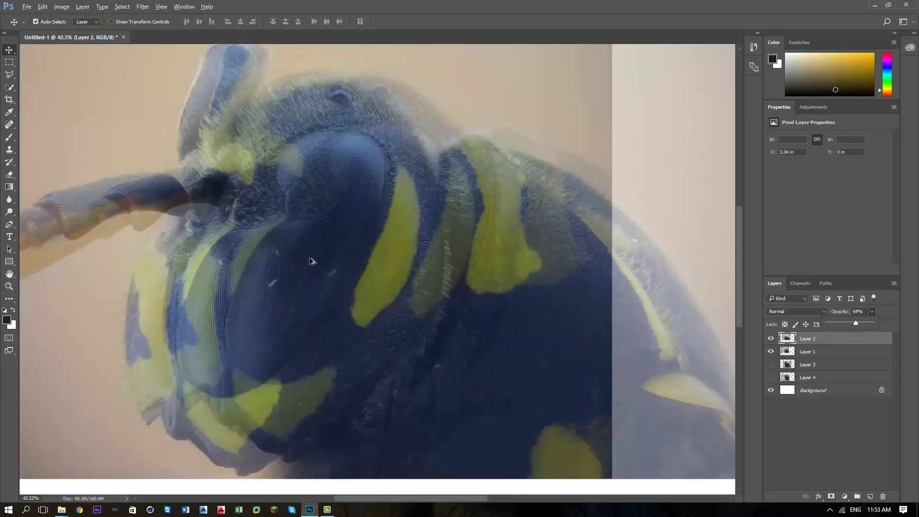
mouse_move(312, 261)
left_mouse_down()
mouse_move(349, 287)
mouse_move(422, 247)
mouse_move(398, 243)
mouse_move(428, 238)
left_mouse_up()
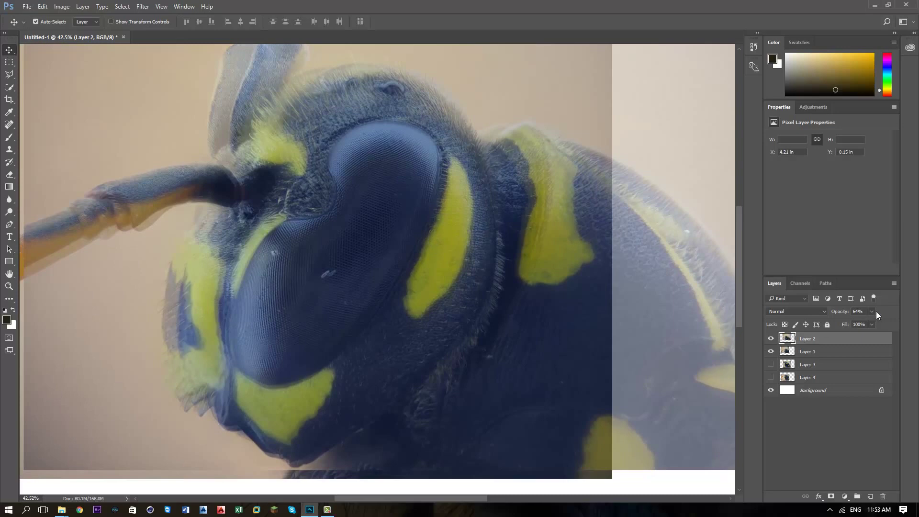
left_click_drag(874, 312, 895, 323)
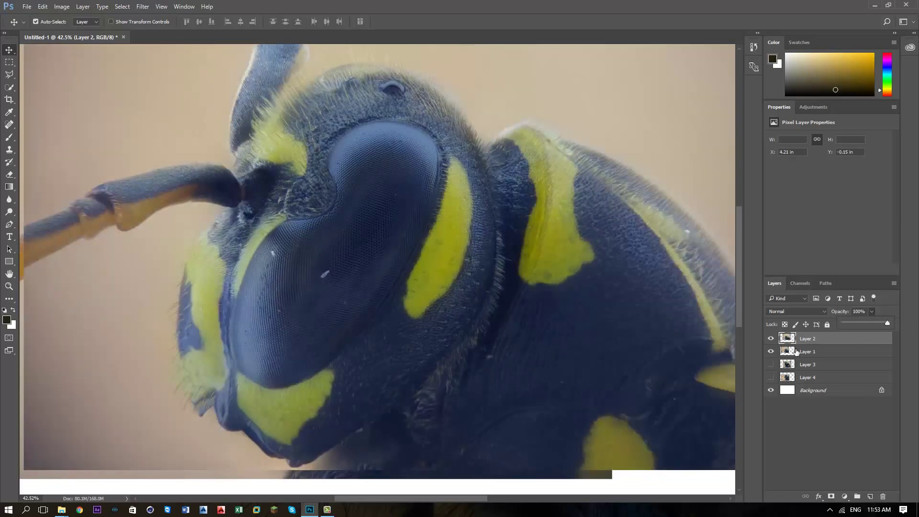
left_click(771, 339)
left_click(771, 339)
left_click(771, 338)
Erase Layer 2's doubled antenna tip, antenna base and darker left background edge
scroll(310, 258, "down", 3)
key("e")
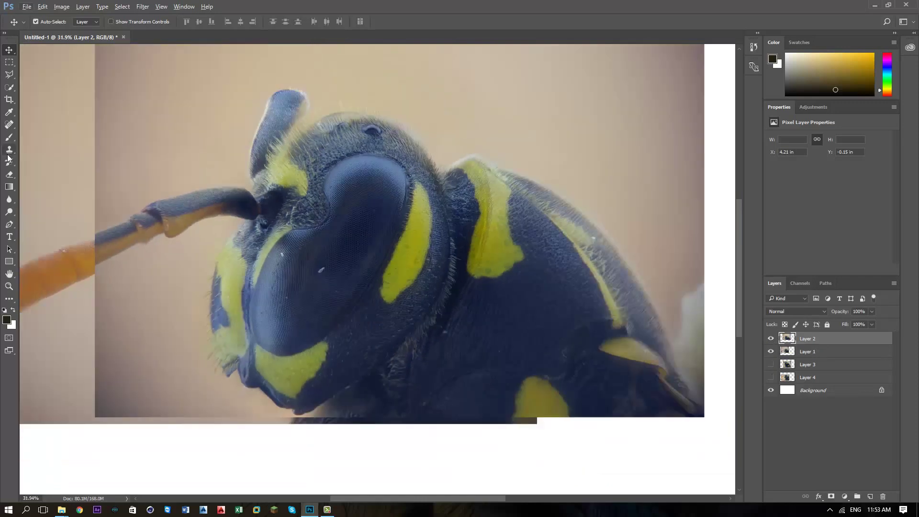
left_click_drag(302, 122, 299, 94)
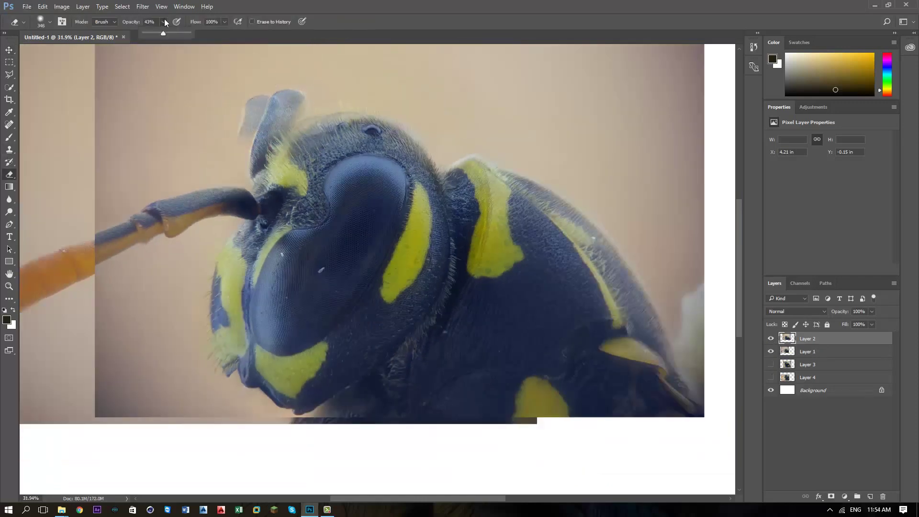
mouse_move(269, 109)
left_mouse_down()
mouse_move(285, 108)
mouse_move(287, 167)
left_mouse_up()
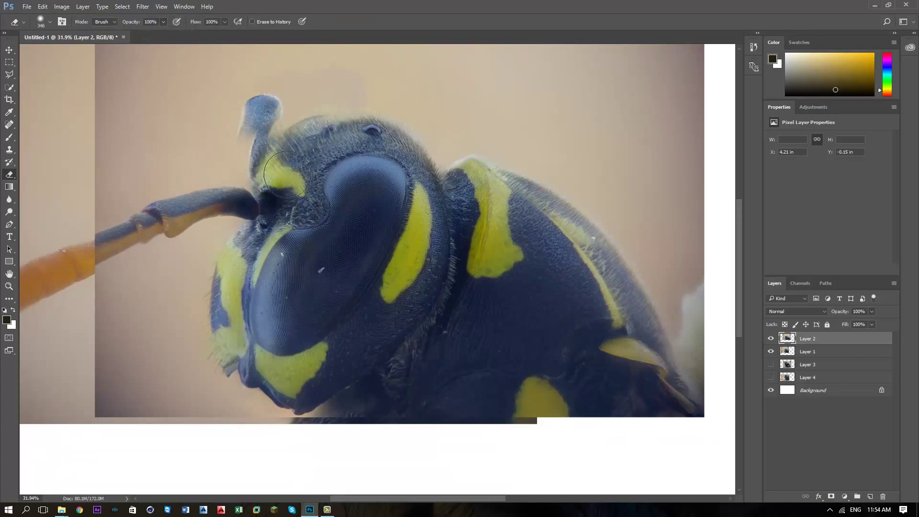
mouse_move(272, 202)
left_mouse_down()
mouse_move(230, 189)
mouse_move(202, 253)
mouse_move(227, 302)
left_mouse_up()
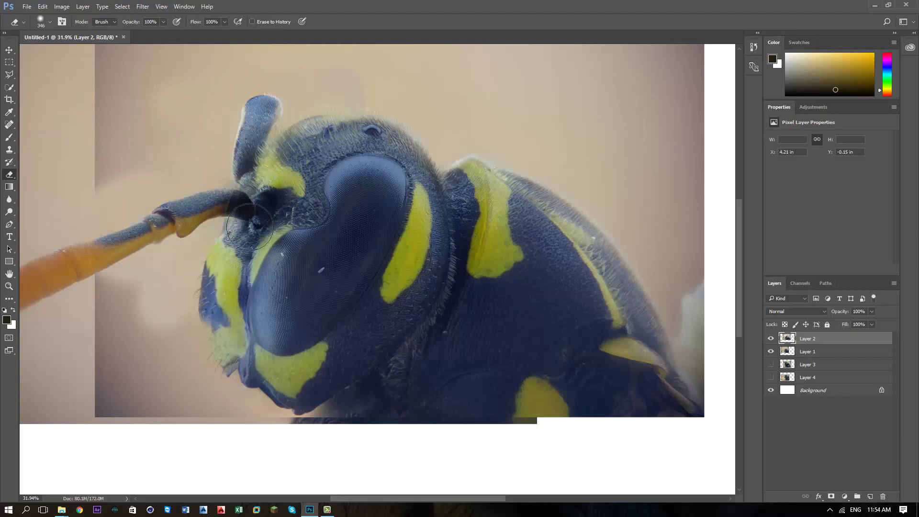
mouse_move(193, 362)
left_mouse_down()
mouse_move(96, 342)
mouse_move(269, 431)
mouse_move(107, 148)
mouse_move(201, 67)
left_mouse_up()
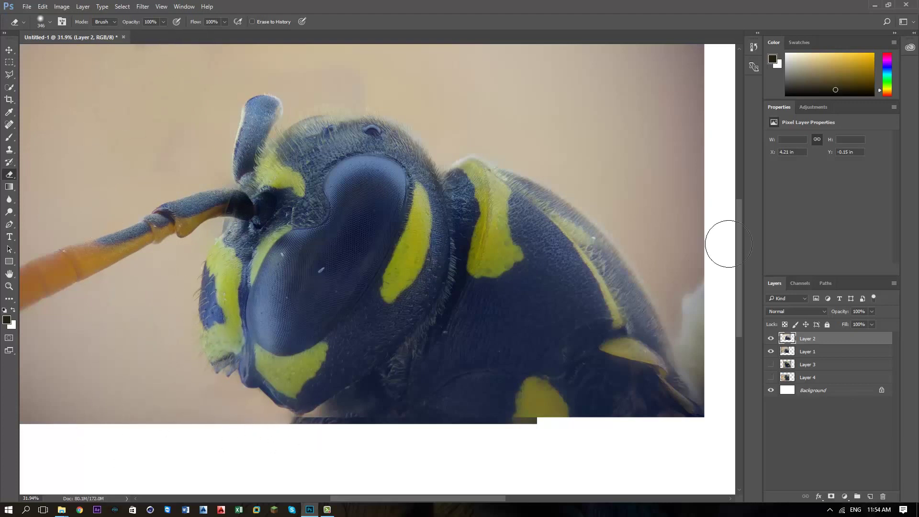
scroll(723, 240, "up", 5)
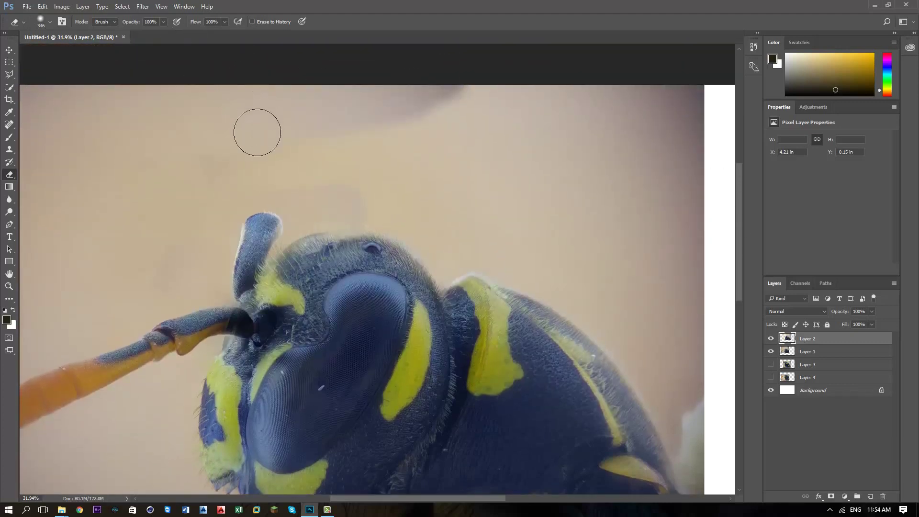
scroll(296, 272, "up", 3)
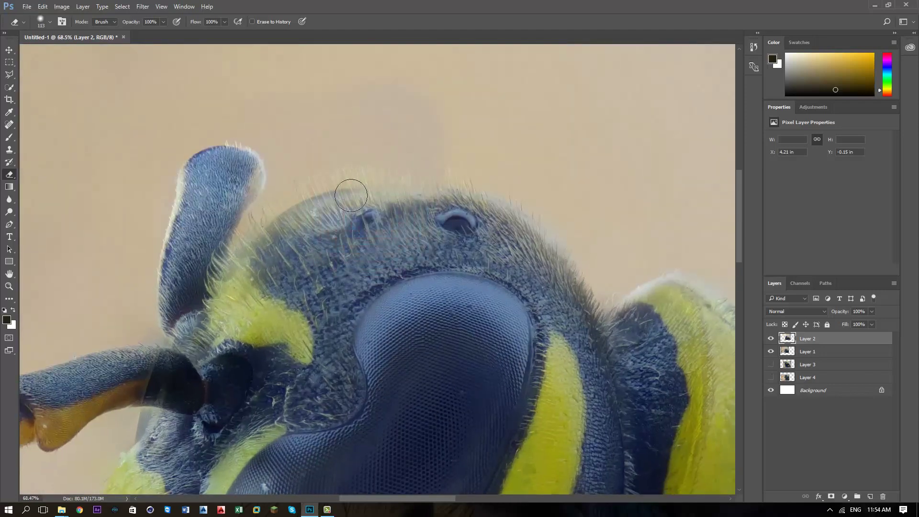
left_click(771, 339)
left_click(9, 50)
Nudge Layer 2 with the arrow keys to Y -0.08 in, toggling its visibility to compare
key("Down")
key("Down")
key("Down")
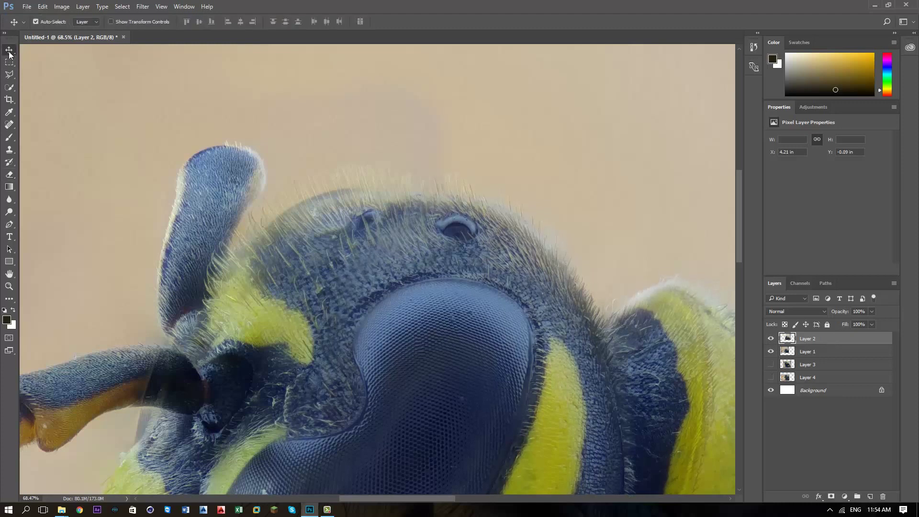
key("Up")
key("Up")
key("Up")
key("Up")
key("Up")
key("Up")
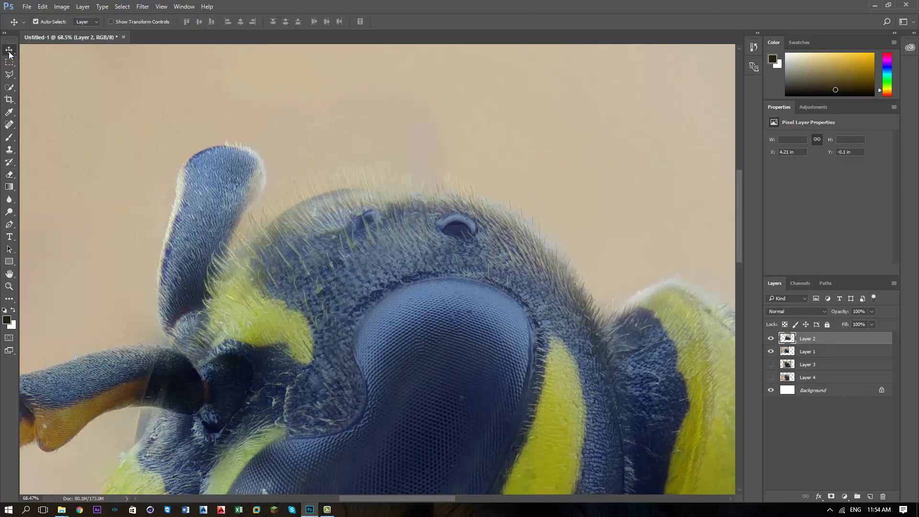
key("Down")
key("Down")
key("Down")
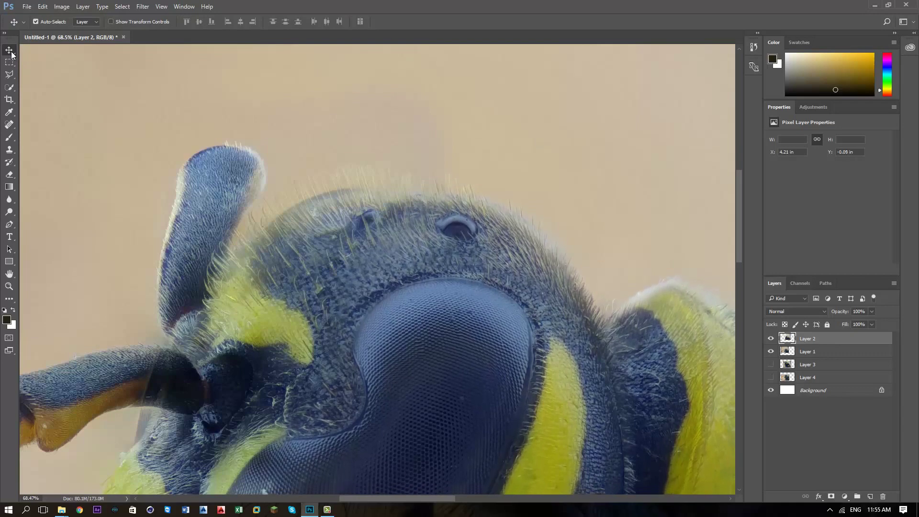
key("Down")
left_click(771, 340)
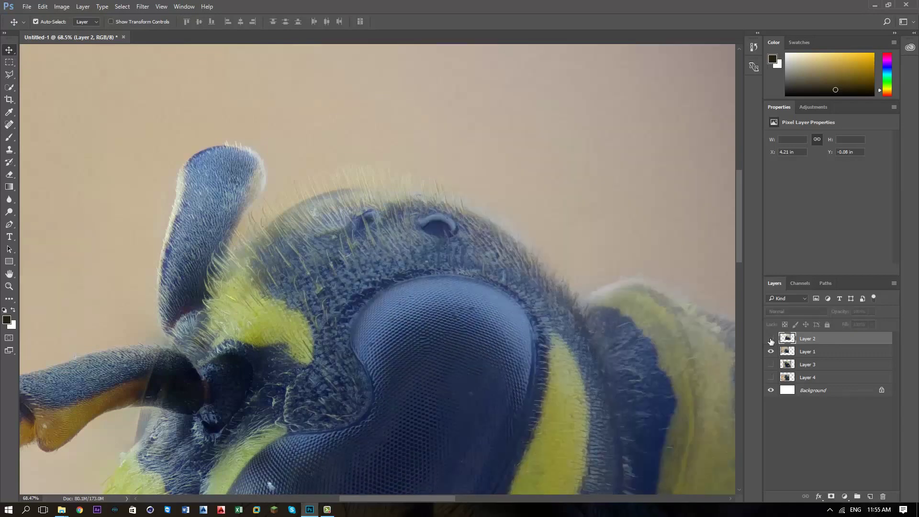
left_click(771, 339)
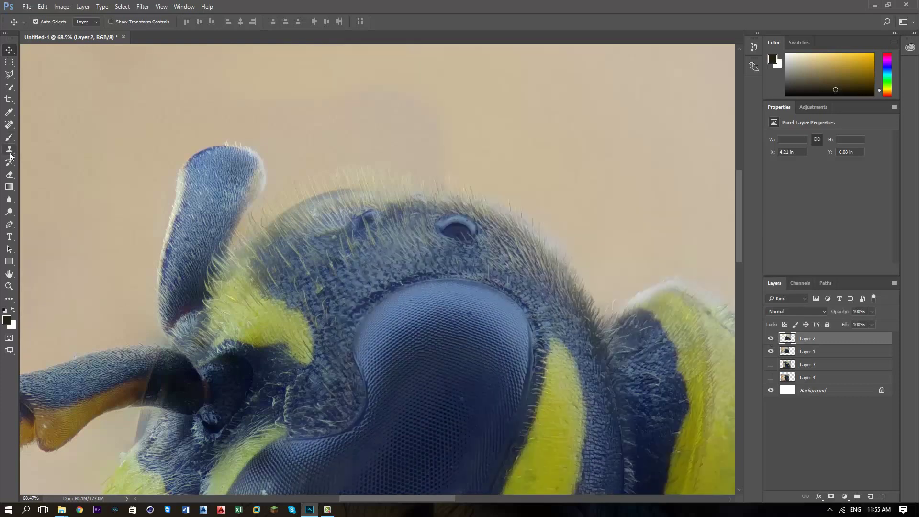
left_click(10, 176)
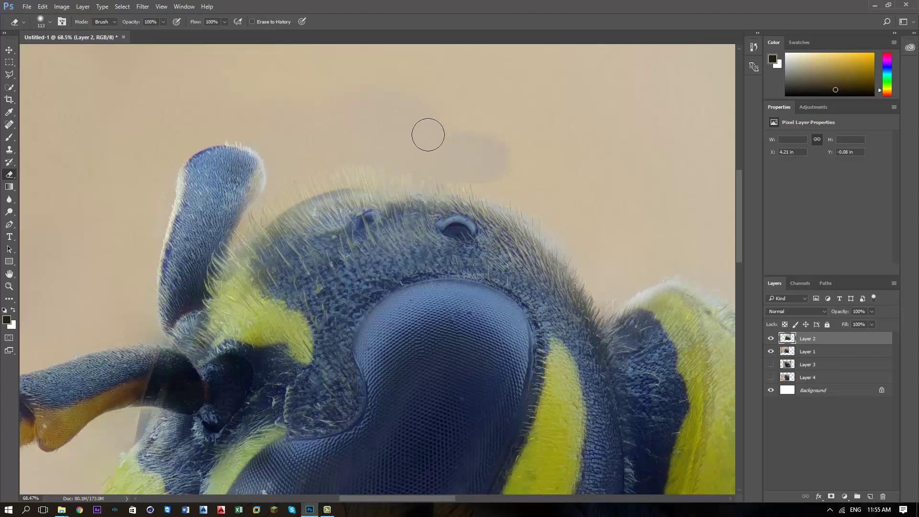
Undo a trial eraser stroke above the head and toggle Layer 2 to compare the focus layers
left_click_drag(428, 134, 484, 56)
key("ctrl+z")
left_click(771, 339)
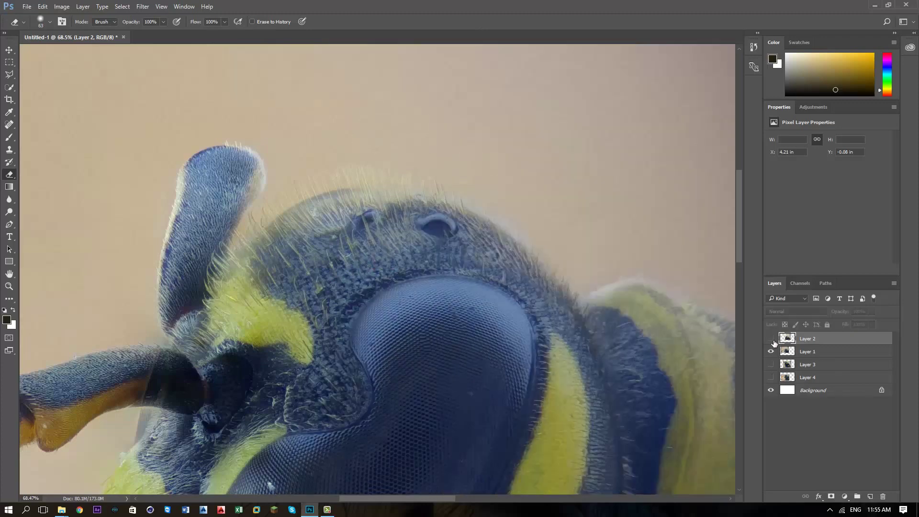
left_click(771, 339)
left_click(771, 340)
left_click(772, 340)
left_click(772, 340)
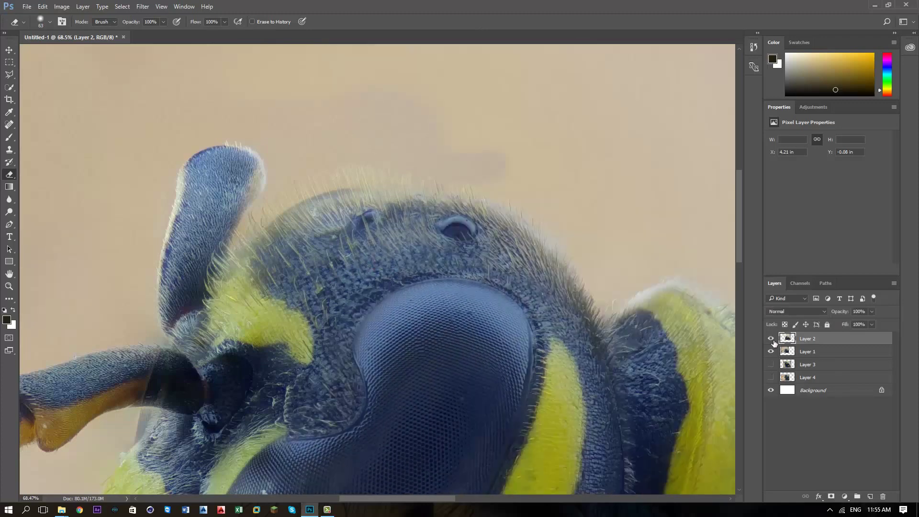
left_click(771, 339)
left_click(771, 339)
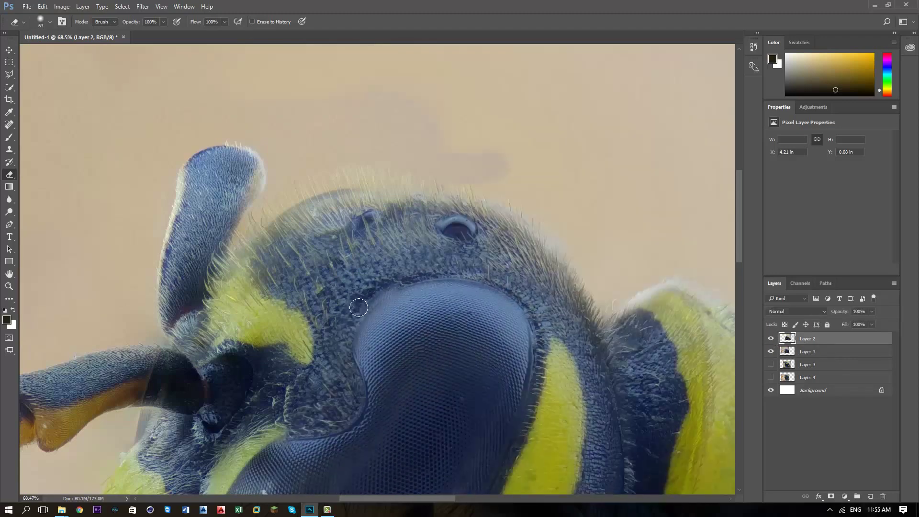
Set the eraser to 40 px and erase Layer 2 from the lower eye edge up the head
left_click_drag(442, 270, 431, 263)
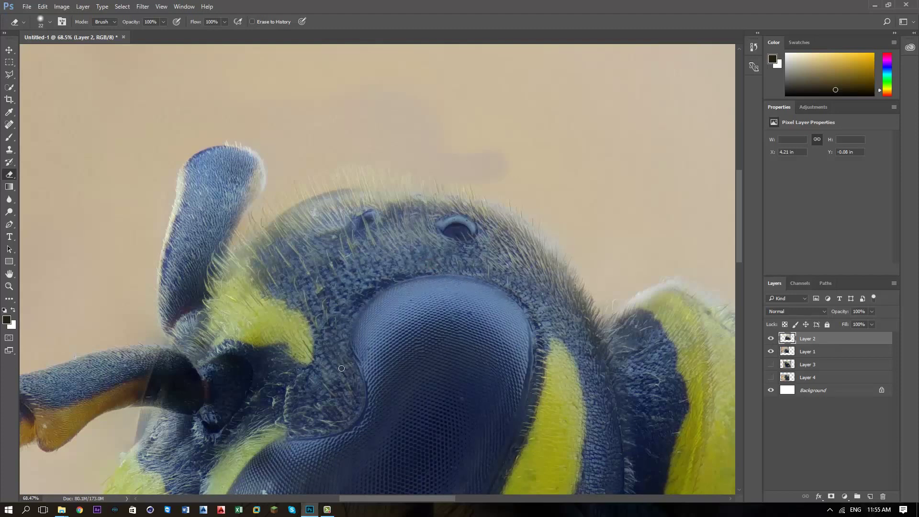
key("bracketright")
key("bracketright")
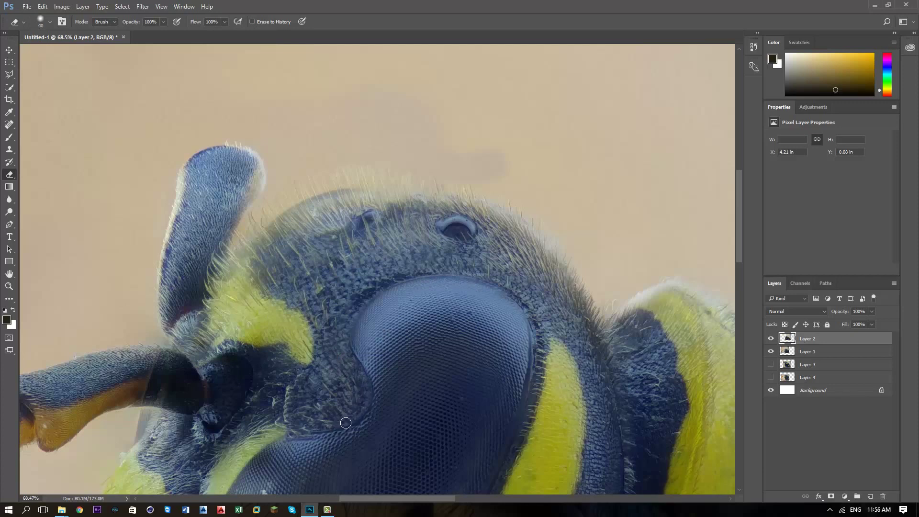
left_click_drag(287, 433, 340, 312)
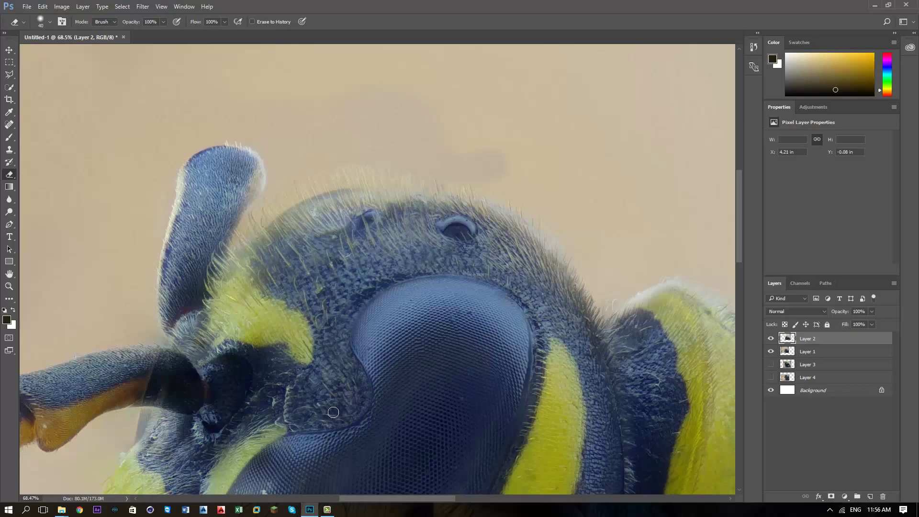
left_click(771, 338)
left_click(771, 338)
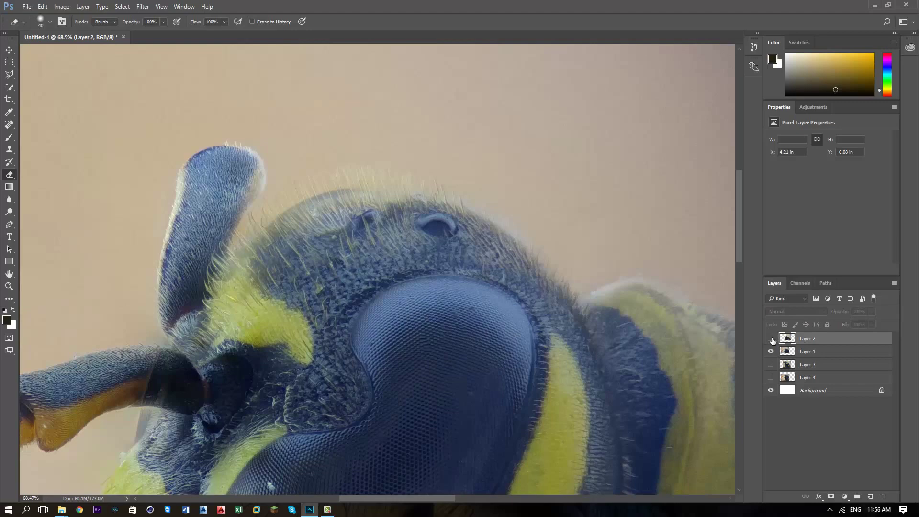
left_click(772, 339)
left_click(772, 338)
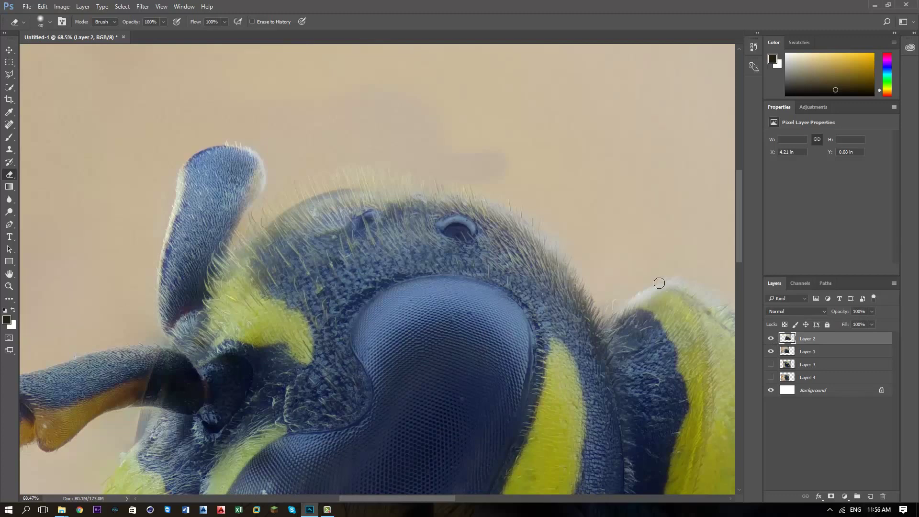
scroll(743, 263, "down", 2)
scroll(743, 263, "down", 3)
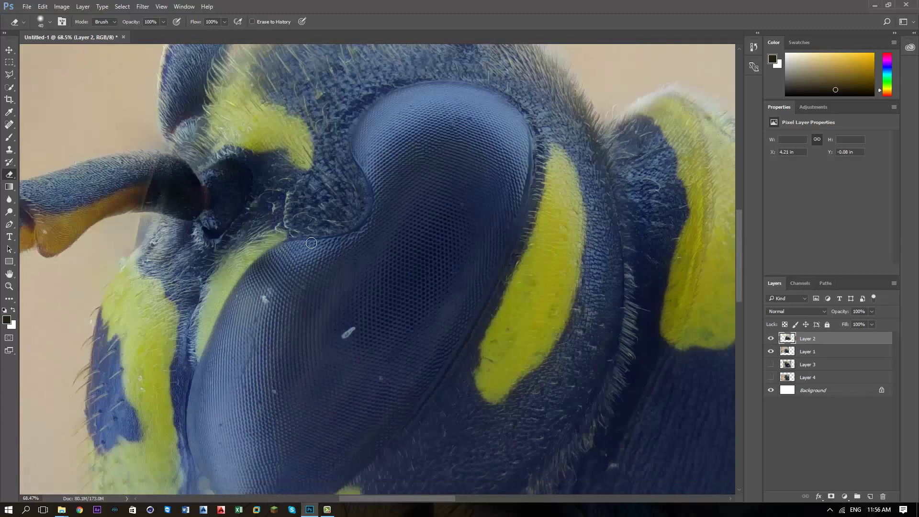
Compare Layer 2 against the layer below, then erase across the lower eye with an 87 px eraser
left_click(772, 338)
left_click(772, 338)
left_click(772, 339)
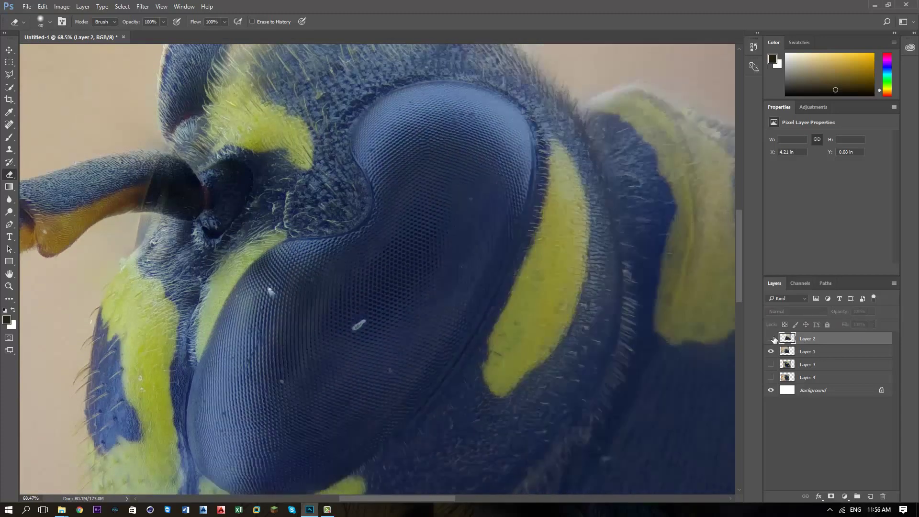
left_click(772, 339)
left_click_drag(254, 233, 272, 242)
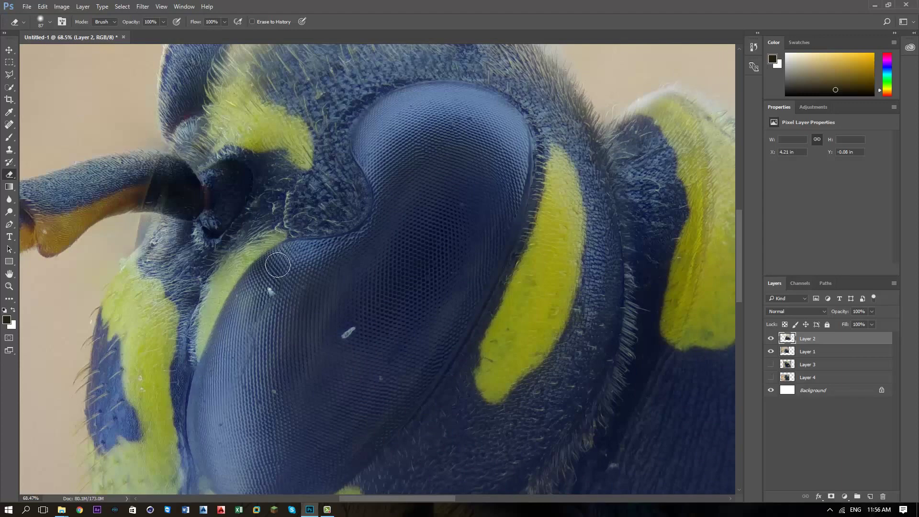
left_click_drag(292, 300, 232, 487)
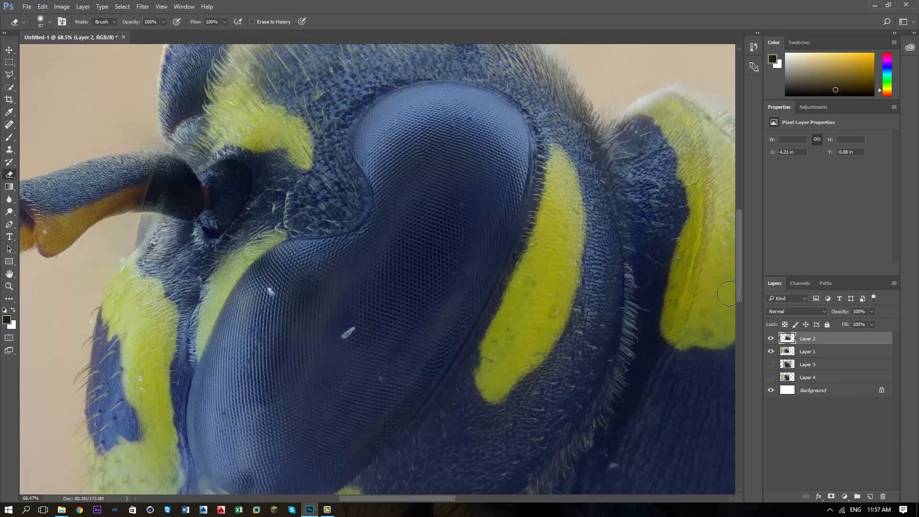
Erase Layer 2 along the lower eye edge, the yellow patch edge and the eye's lower-left
scroll(406, 424, "down", 3)
mouse_move(218, 439)
left_mouse_down()
mouse_move(266, 450)
mouse_move(137, 432)
left_mouse_up()
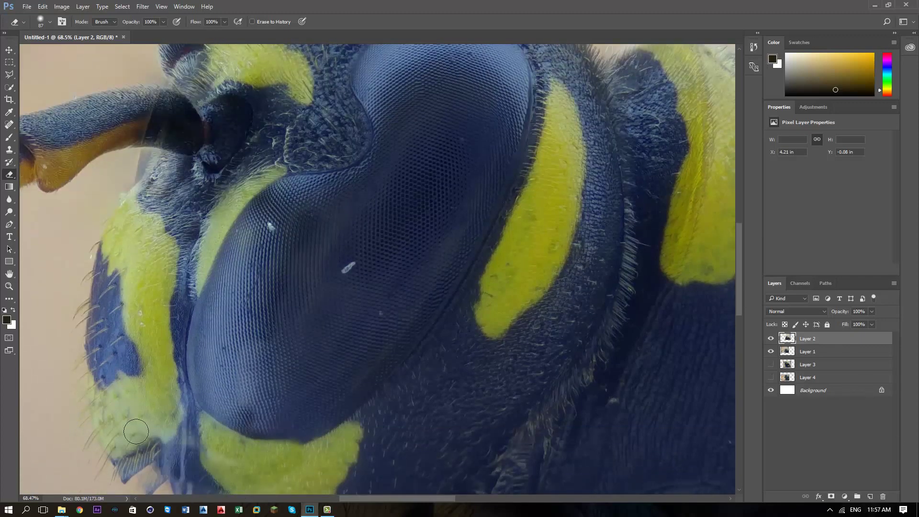
scroll(740, 305, "down", 7)
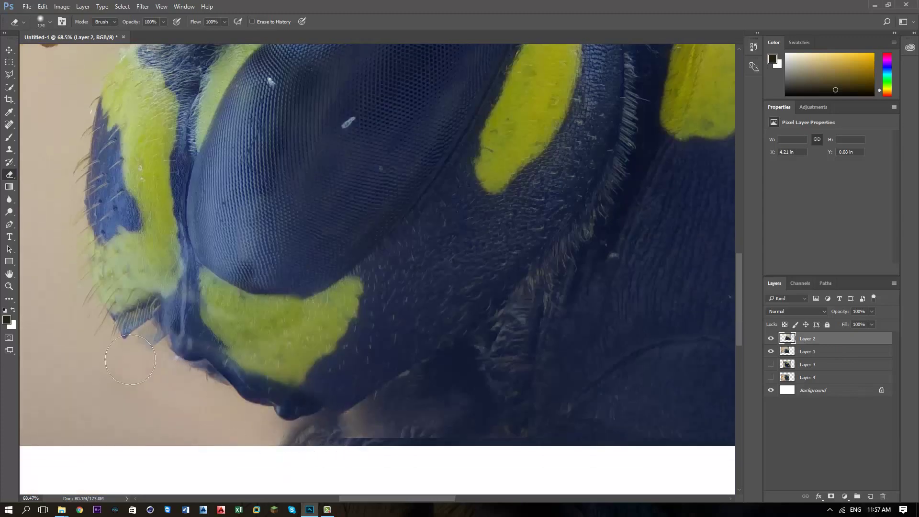
mouse_move(220, 332)
left_mouse_down()
mouse_move(329, 303)
mouse_move(387, 364)
left_mouse_up()
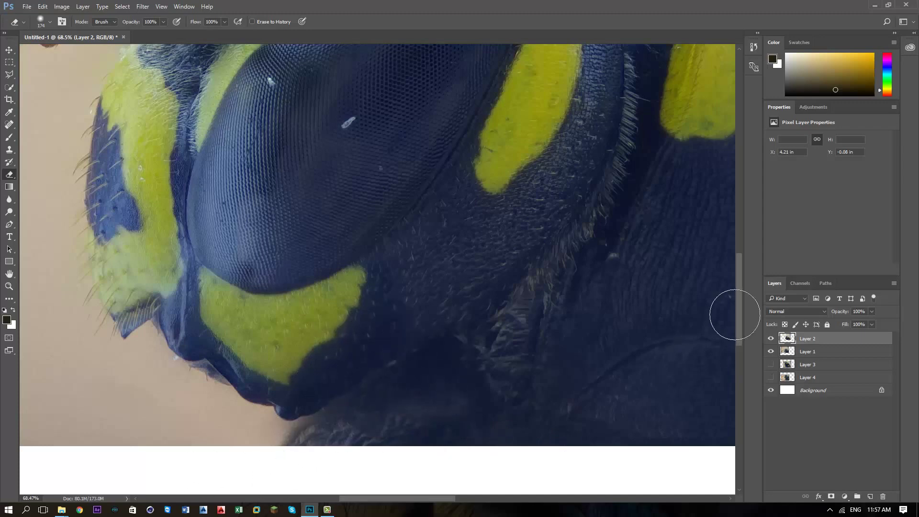
left_click_drag(741, 314, 741, 287)
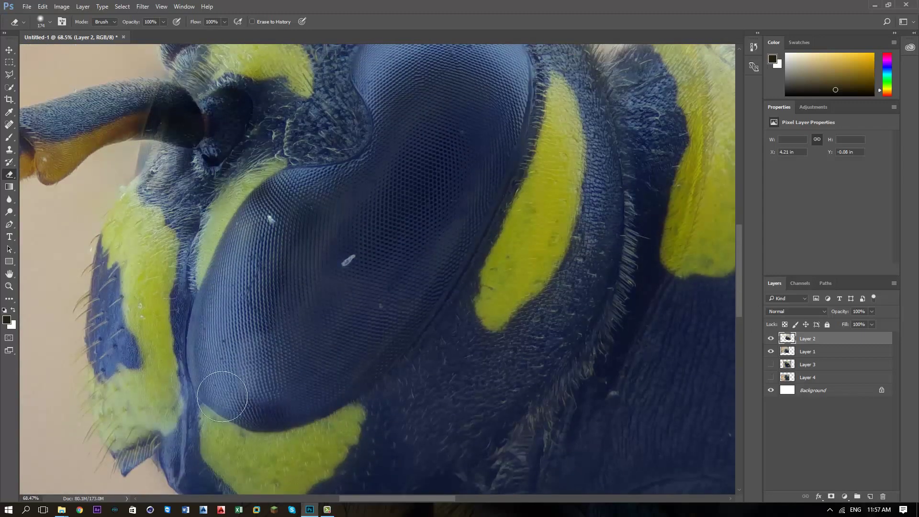
mouse_move(222, 390)
left_mouse_down()
mouse_move(184, 400)
mouse_move(261, 362)
left_mouse_up()
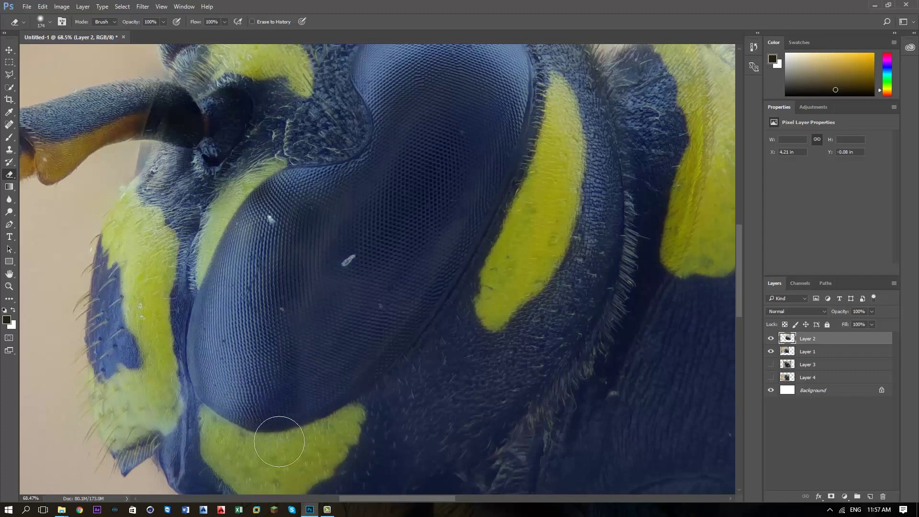
Check the blend by toggling Layer 2, and undo an erase stroke near the eye centre
left_click(771, 338)
left_click(771, 338)
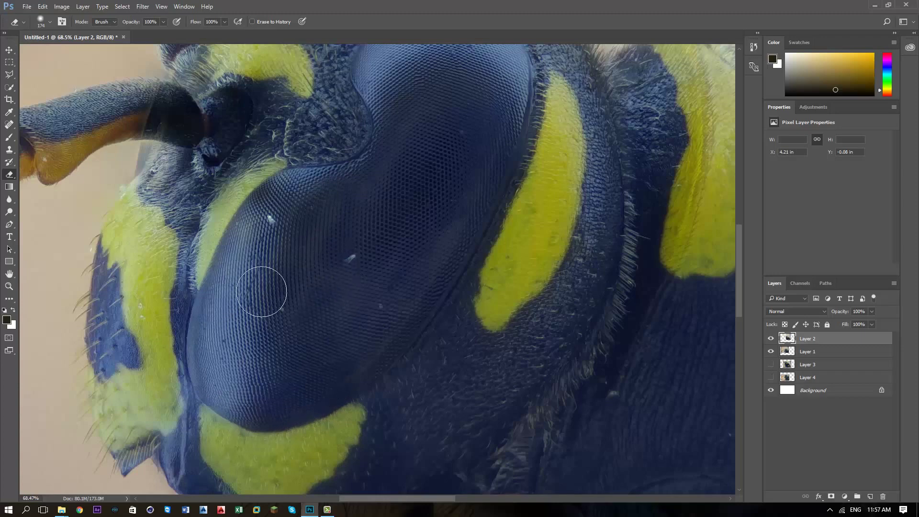
left_click_drag(261, 287, 330, 269)
key("ctrl+z")
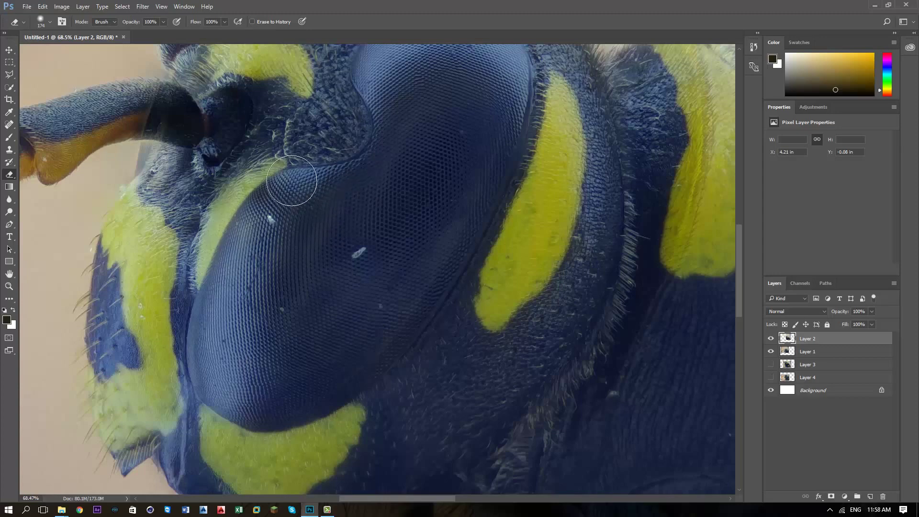
left_click(771, 338)
left_click(770, 339)
Enlarge the eraser to 384 px and set its opacity to 19%
scroll(383, 316, "up", 1)
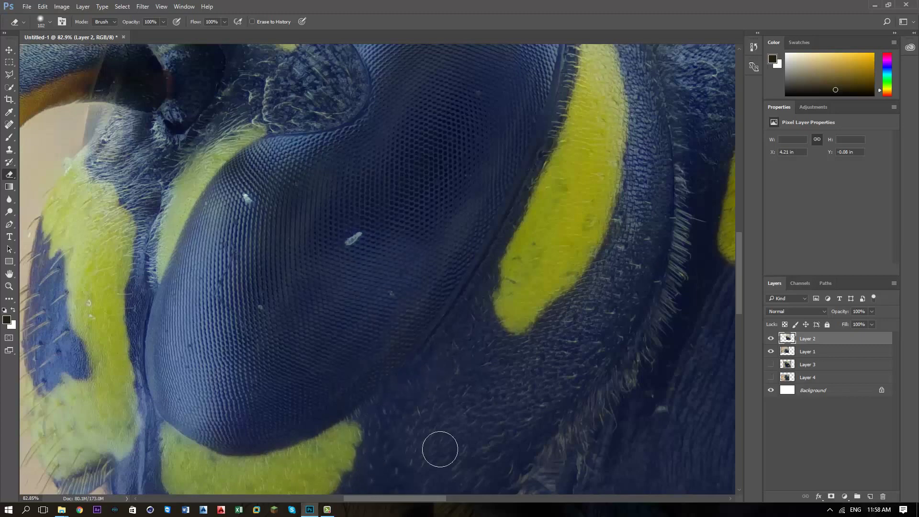
scroll(440, 449, "down", 5)
key("bracketright")
key("bracketright")
key("bracketright")
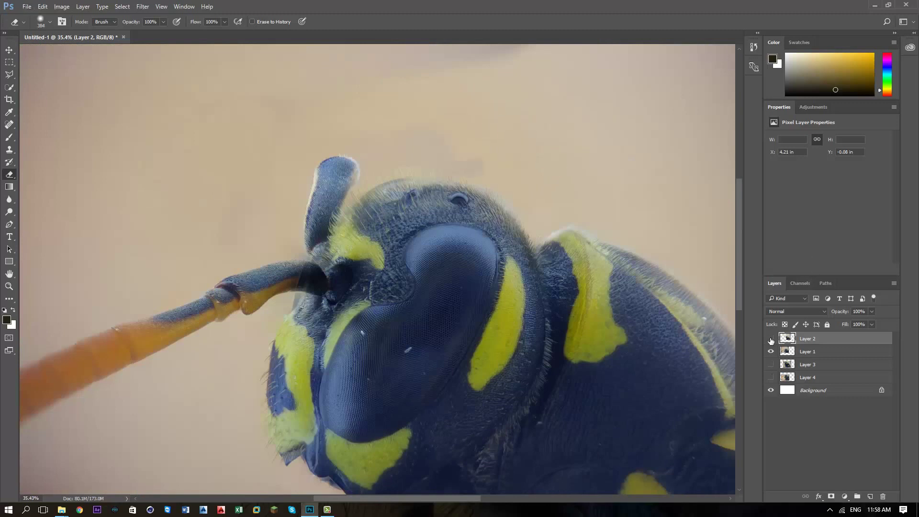
left_click(771, 339)
left_click(163, 21)
left_click(127, 33)
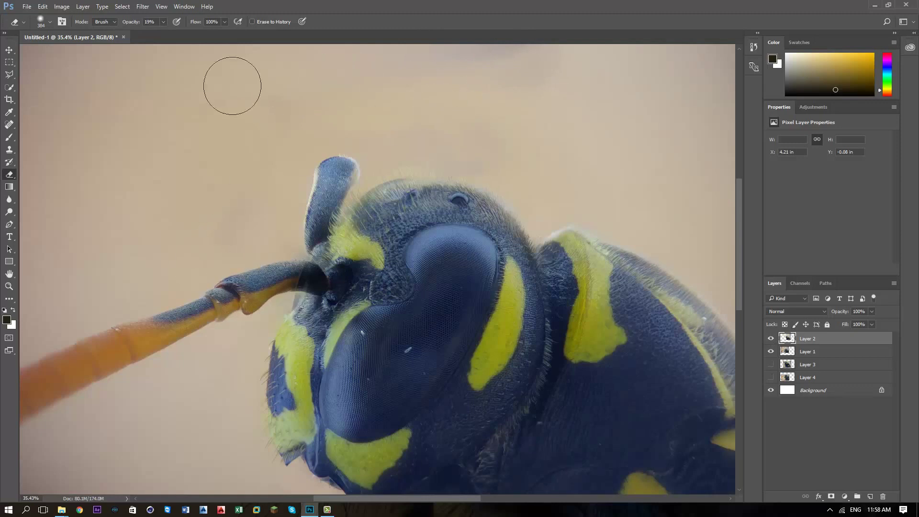
left_click(162, 22)
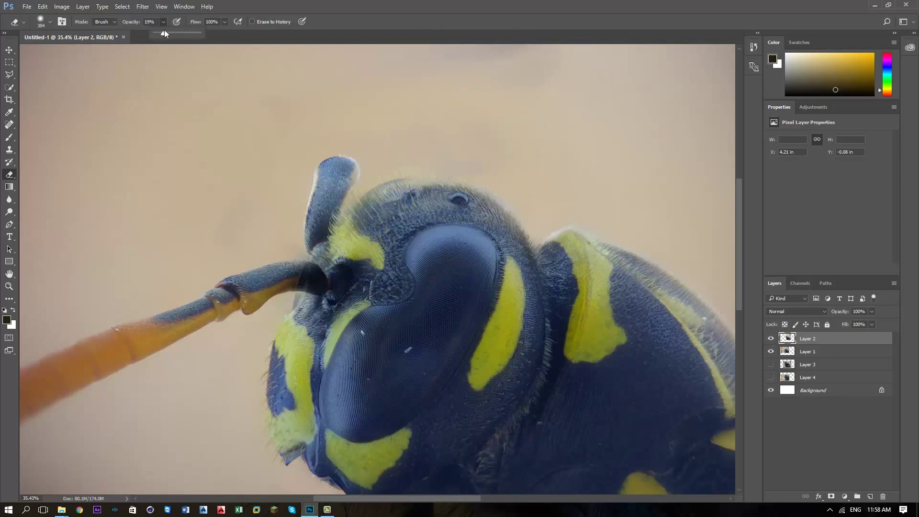
With Layer 1 hidden, erase upper-left background and stray hair remnants using a 100 px eraser
left_click(771, 352)
mouse_move(318, 256)
left_mouse_down()
mouse_move(239, 191)
mouse_move(160, 242)
left_mouse_up()
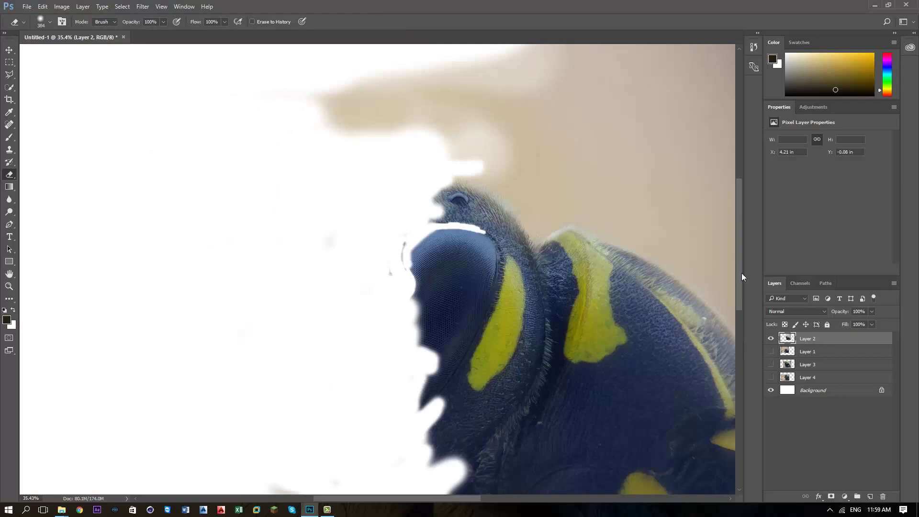
scroll(283, 372, "down", 5)
scroll(386, 220, "up", 3)
key("bracketleft")
key("bracketleft")
key("bracketleft")
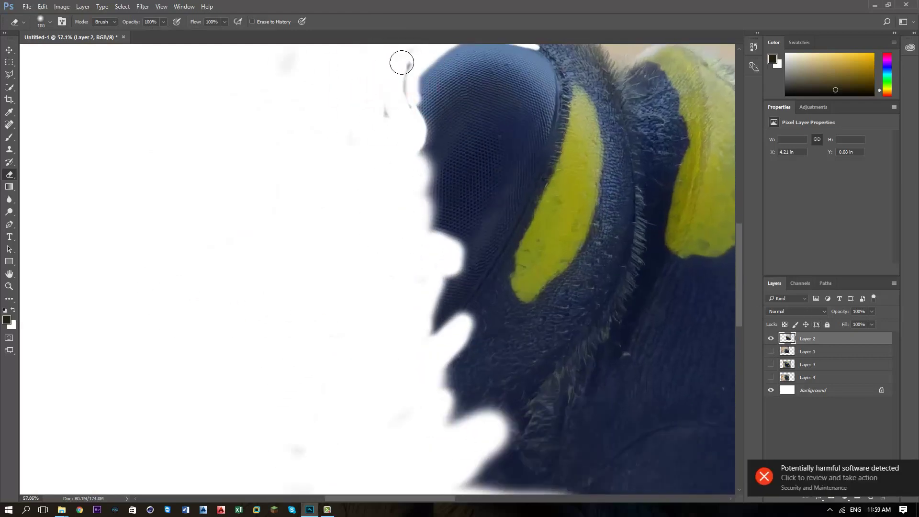
left_click_drag(402, 63, 398, 63)
scroll(742, 289, "up", 3)
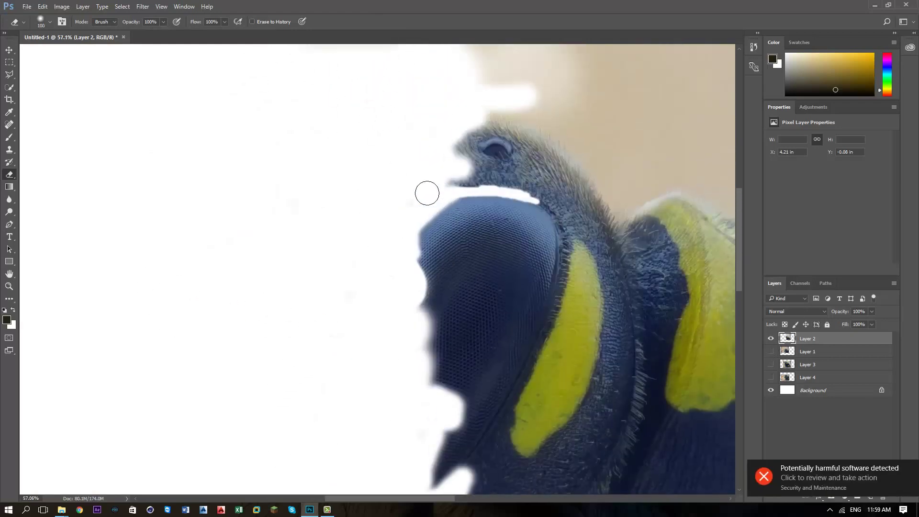
left_click_drag(443, 178, 421, 181)
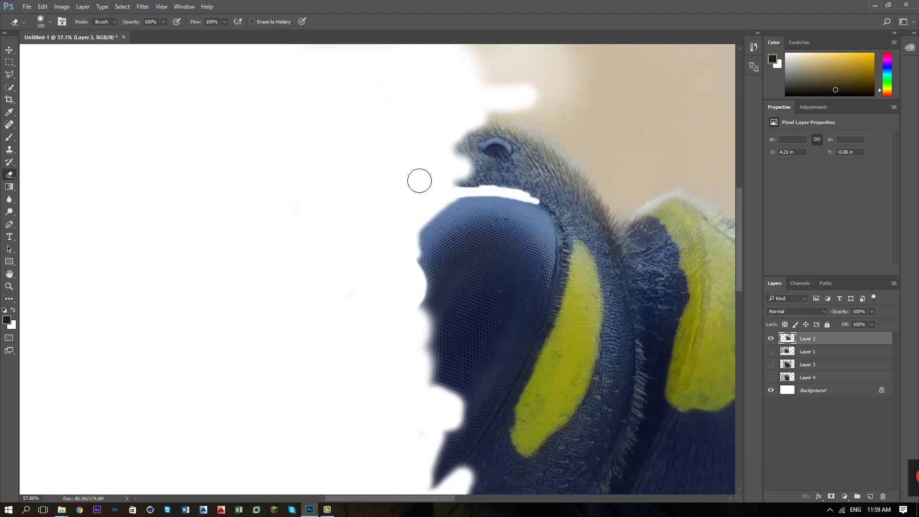
Show Layer 1 again and merge it down into Layer 2
left_click(771, 352)
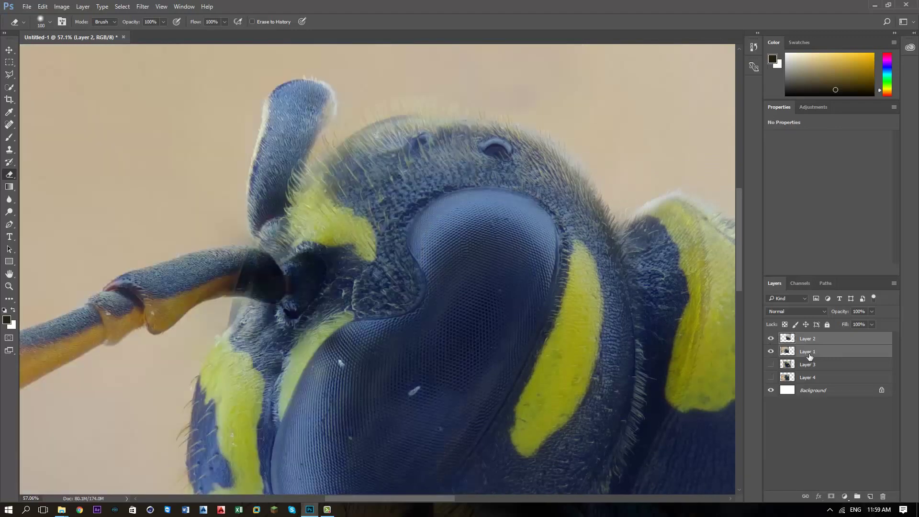
right_click(809, 351)
left_click(829, 386)
Hide the merged Layer 2 and show Layer 4
left_click(771, 339)
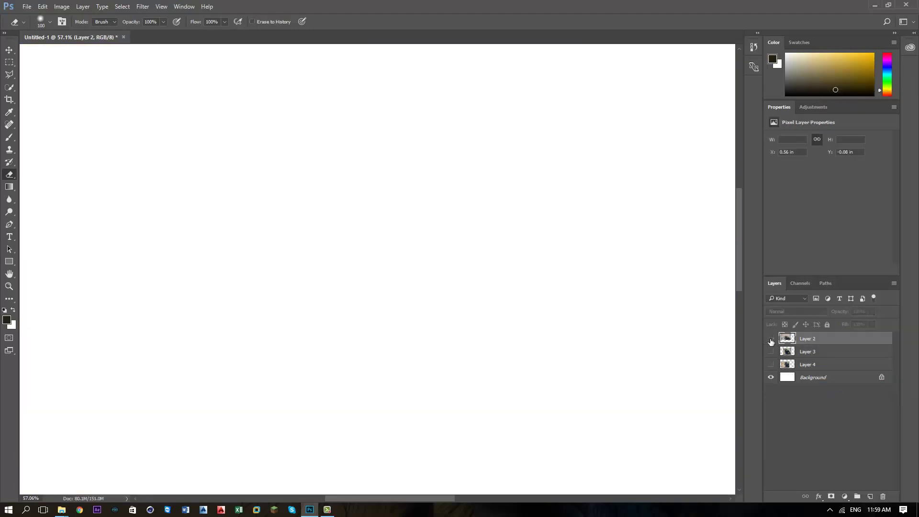
left_click(771, 339)
left_click(771, 365)
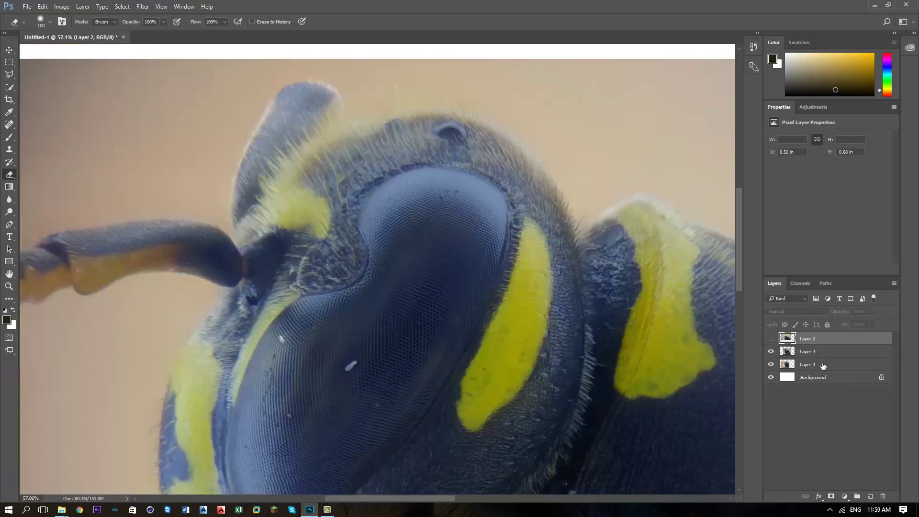
Set Layer 3 to 53% opacity and move it right to match the wasp below
left_click(839, 357)
scroll(486, 301, "down", 2)
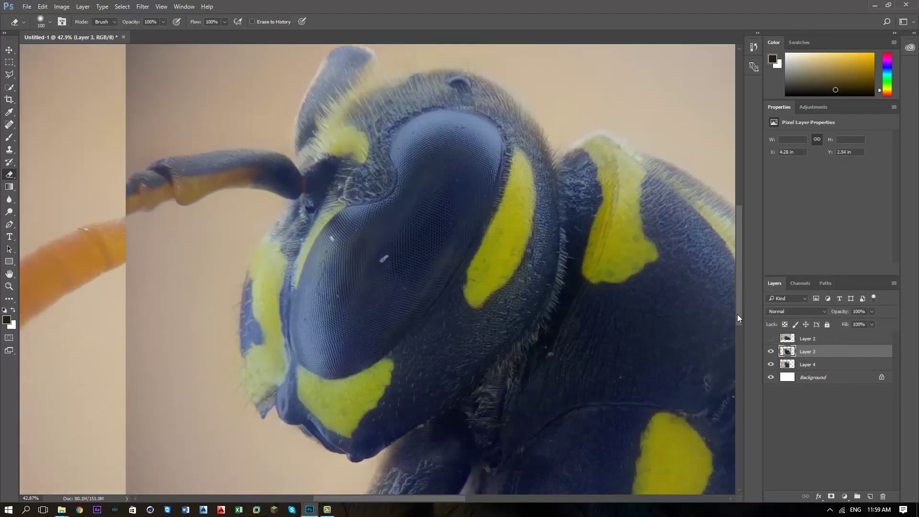
key("v")
left_click_drag(873, 321, 849, 321)
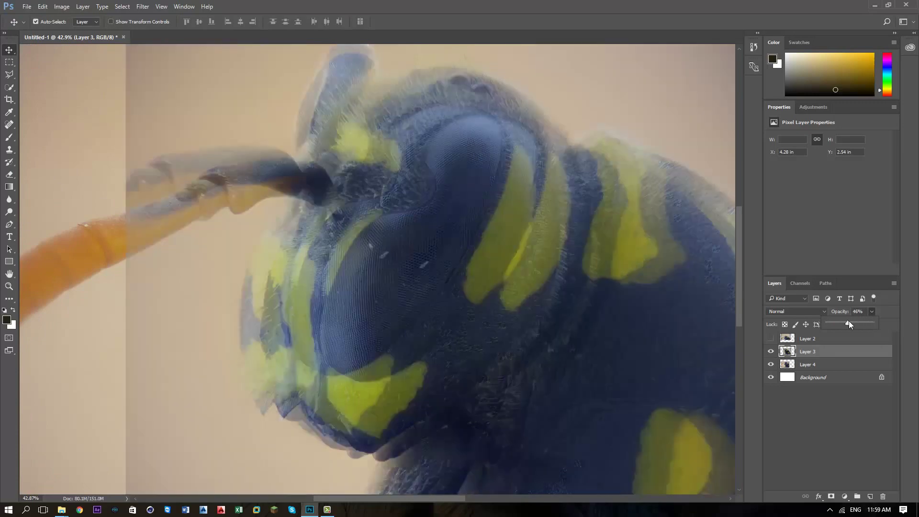
mouse_move(448, 276)
left_mouse_down()
mouse_move(510, 275)
mouse_move(502, 274)
left_mouse_up()
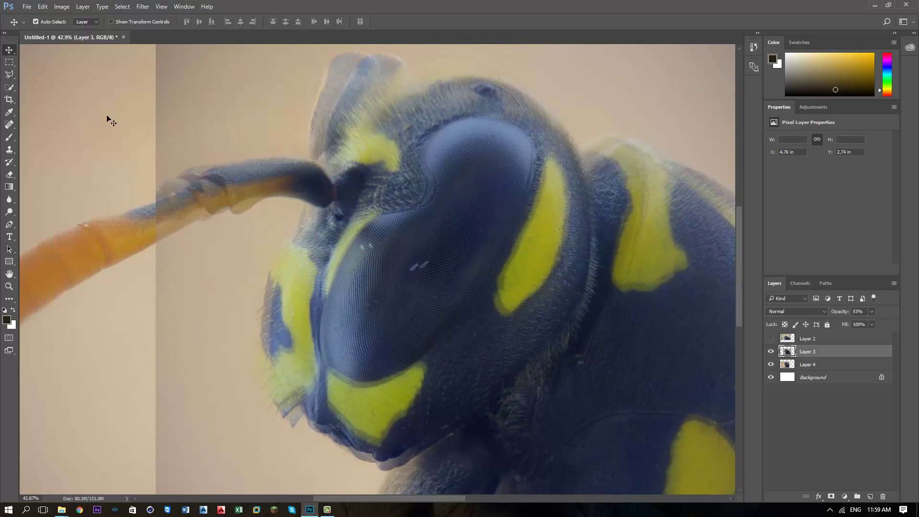
Free Transform Layer 3, rotating and moving it toward alignment with the layer below
left_click(42, 6)
left_click(72, 194)
left_click_drag(79, 182, 120, 142)
left_click_drag(379, 235, 374, 253)
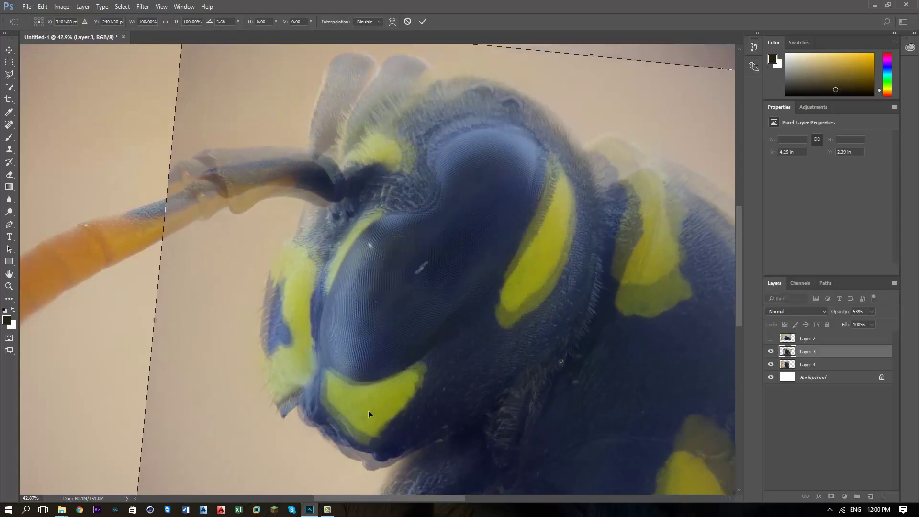
left_click_drag(81, 346, 74, 369)
mouse_move(341, 360)
left_mouse_down()
mouse_move(344, 346)
mouse_move(339, 352)
left_mouse_up()
Straighten Layer 3 to about -0.2 degrees, line up the head, and commit the transform
left_click_drag(58, 349, 65, 365)
left_click_drag(282, 378, 268, 367)
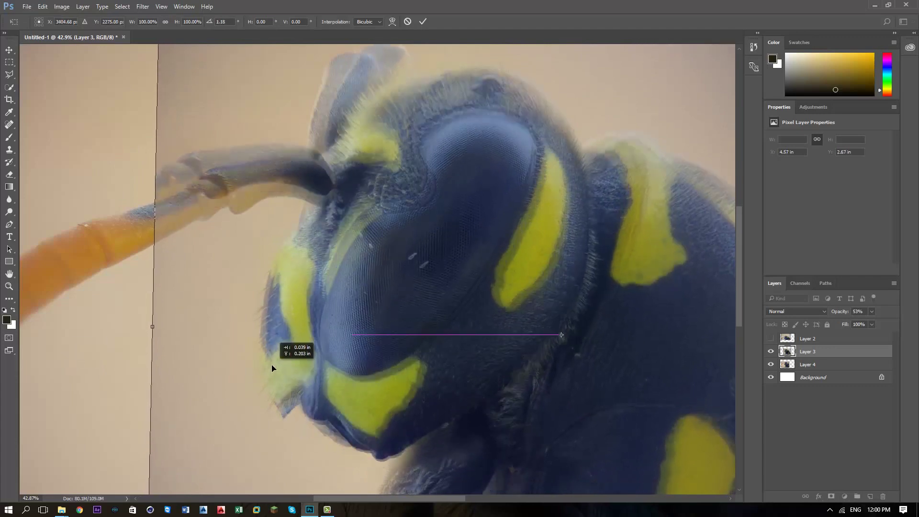
left_click_drag(154, 380, 107, 371)
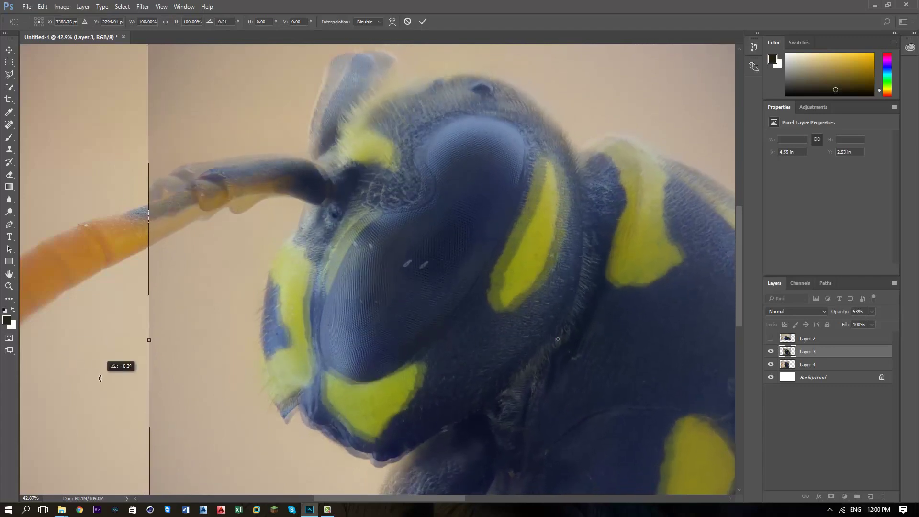
left_click_drag(340, 354, 341, 343)
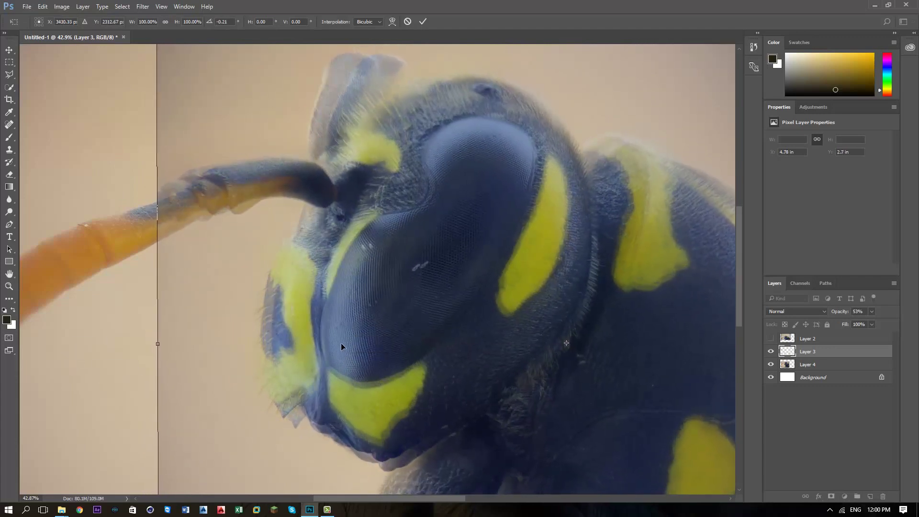
left_click(424, 25)
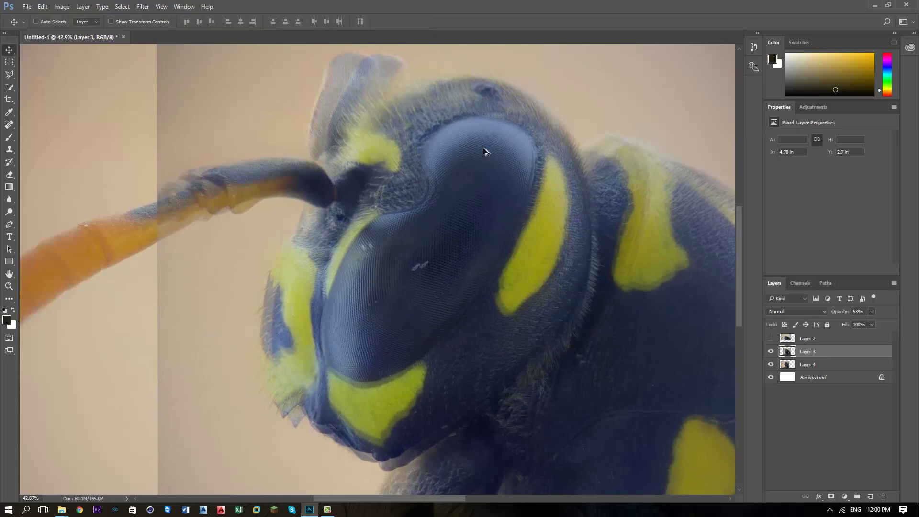
Fine-tune Layer 3's position and restore its opacity to 100%
left_click_drag(484, 151, 483, 152)
left_click_drag(454, 347, 453, 344)
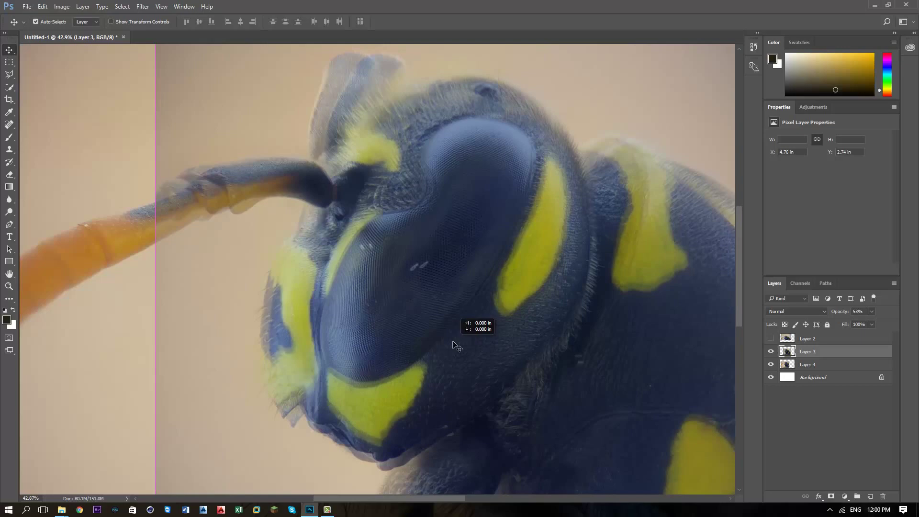
left_click_drag(453, 342, 453, 343)
left_click_drag(872, 323, 918, 329)
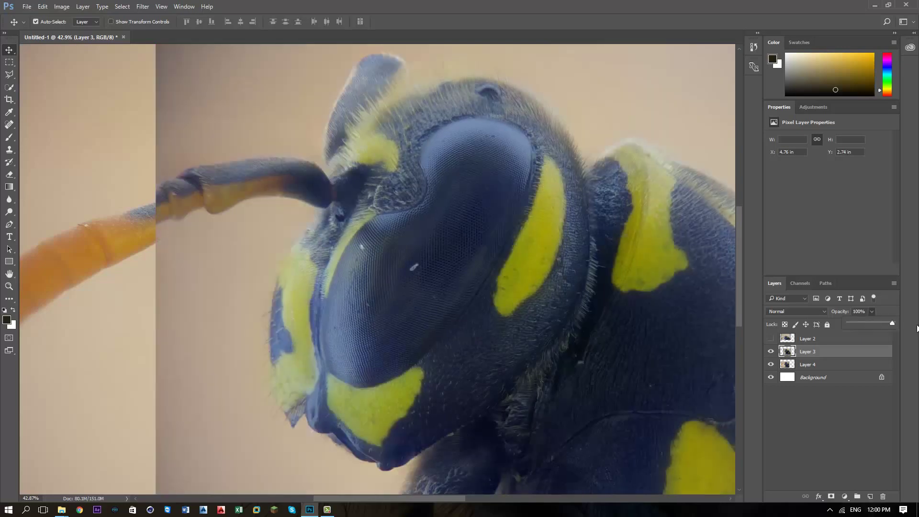
Erase Layer 3 in the top-left background, duplicate antenna, head edge and mandible
left_click(771, 352)
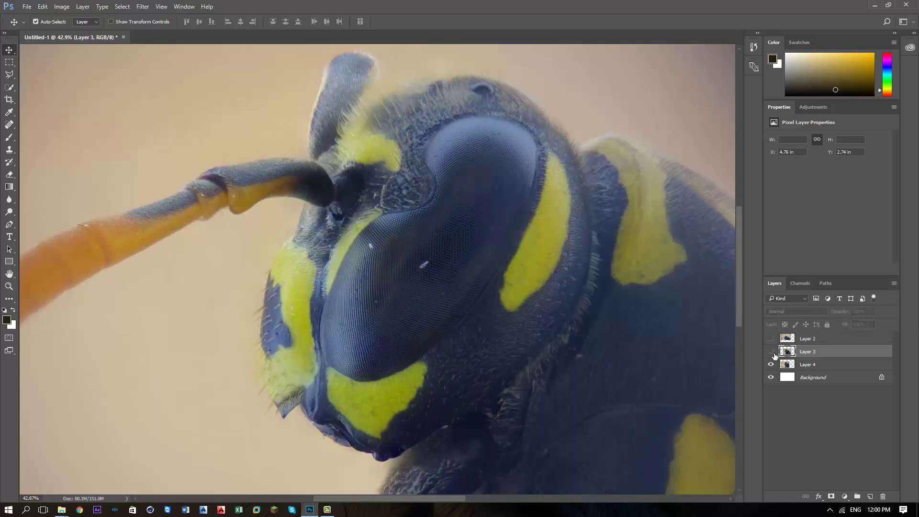
left_click(774, 355)
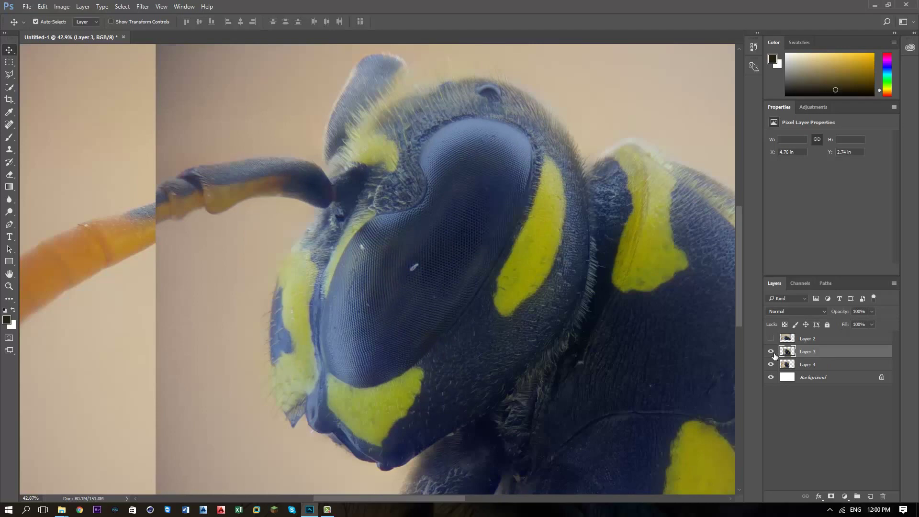
left_click(10, 176)
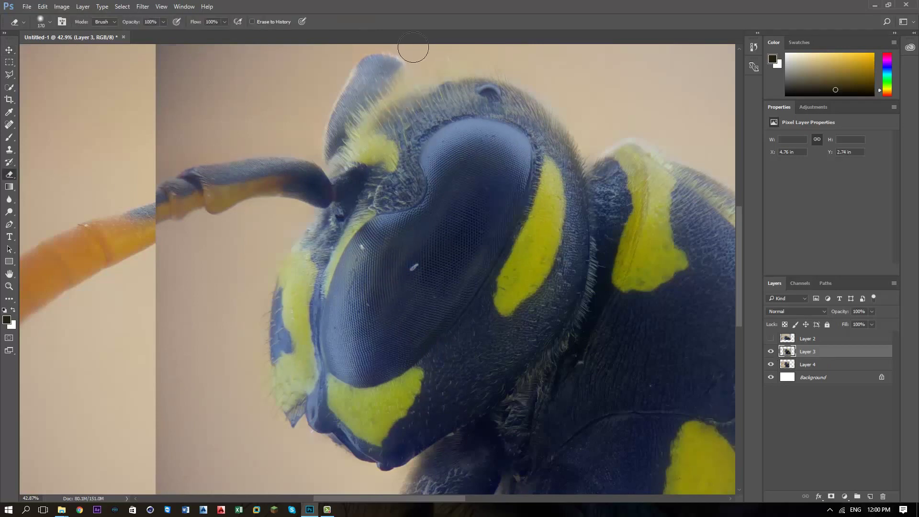
left_click_drag(410, 54, 300, 96)
mouse_move(303, 468)
left_mouse_down()
mouse_move(301, 181)
mouse_move(99, 273)
left_mouse_up()
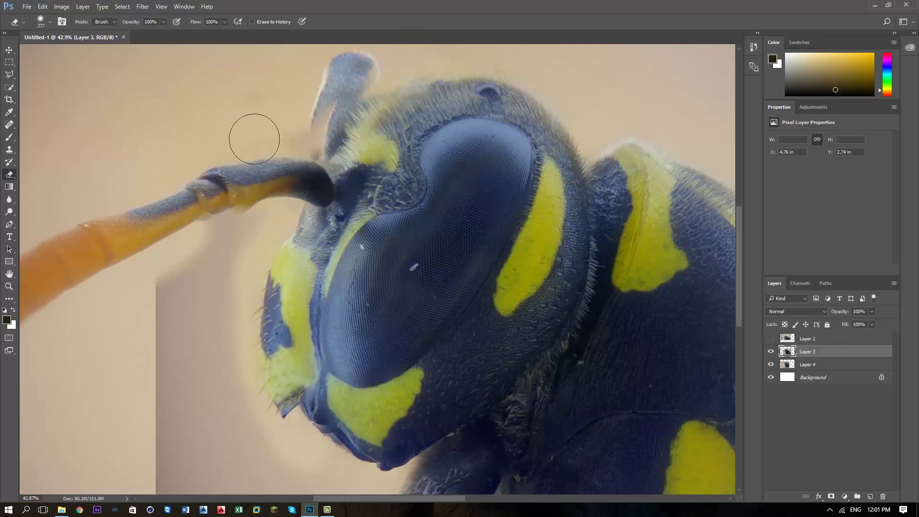
mouse_move(316, 125)
left_mouse_down()
mouse_move(365, 167)
mouse_move(301, 428)
left_mouse_up()
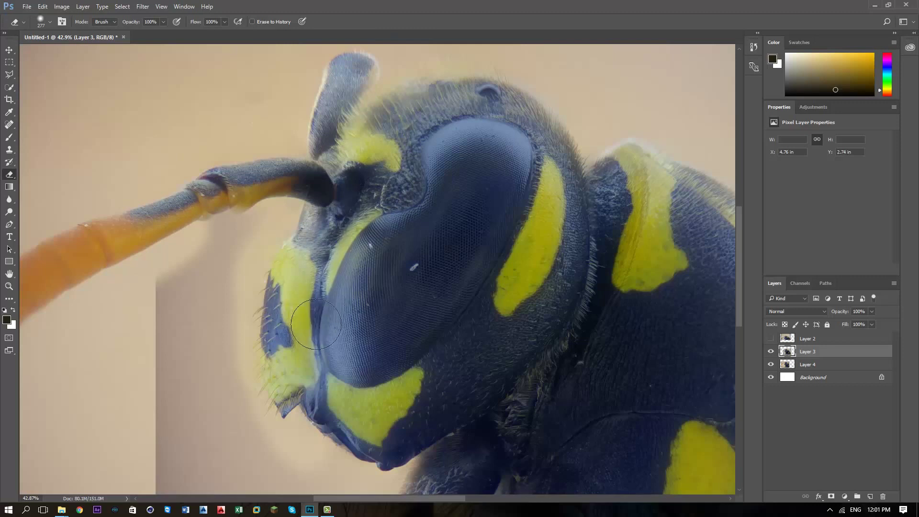
right_click(324, 462, "alt")
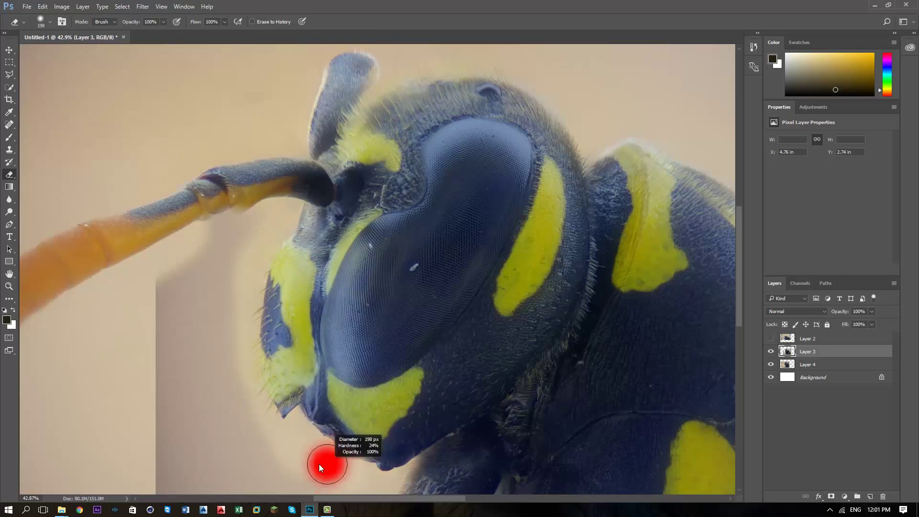
scroll(406, 439, "down", 3)
mouse_move(419, 382)
left_mouse_down()
mouse_move(481, 397)
mouse_move(459, 392)
left_mouse_up()
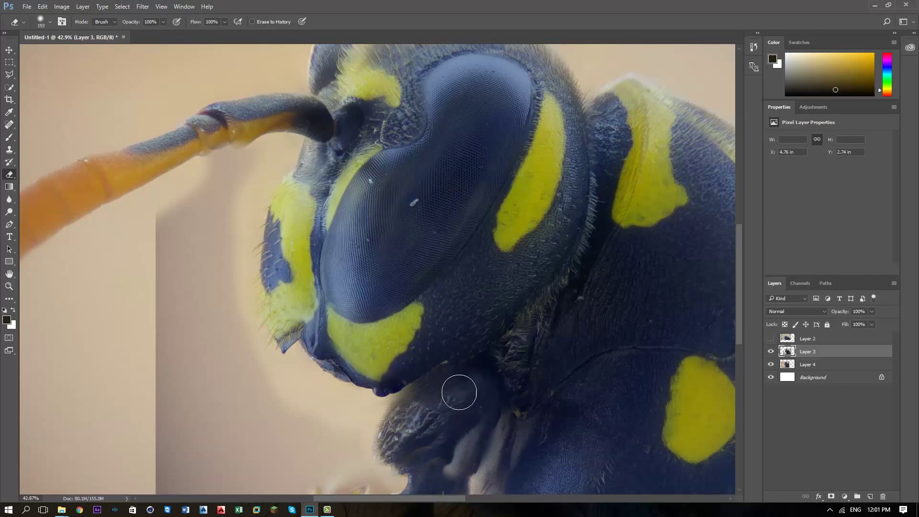
Nudge Layer 3 up twice to 4.76 in, 2.6 in and hide it to compare
left_click(9, 51)
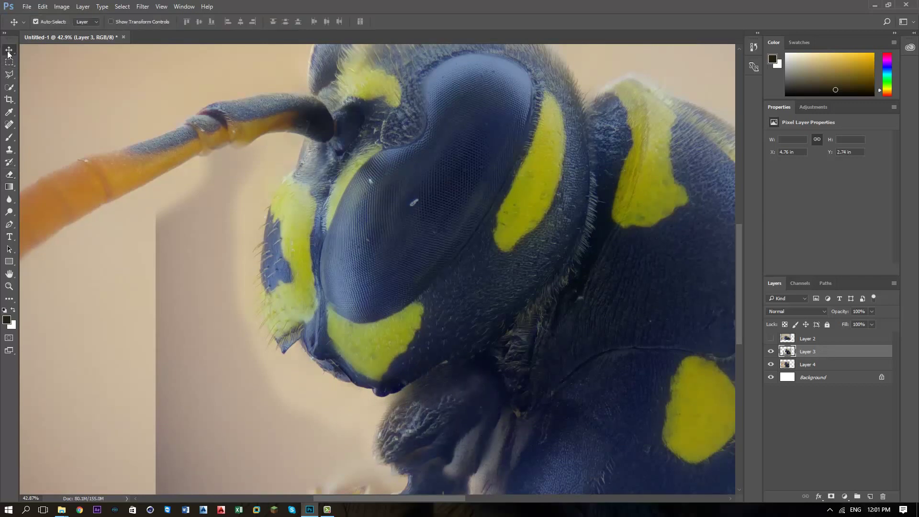
key("shift+Up")
key("shift+Up")
key("shift+Up")
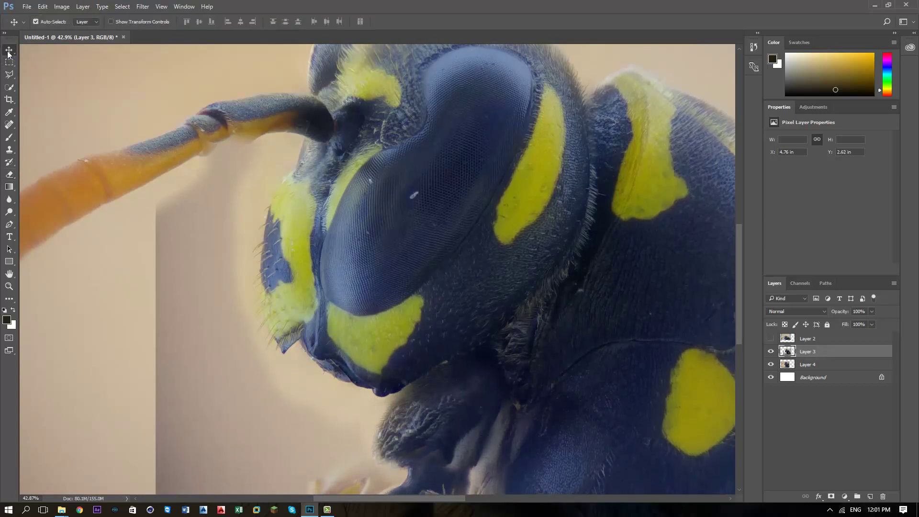
key("shift+Up")
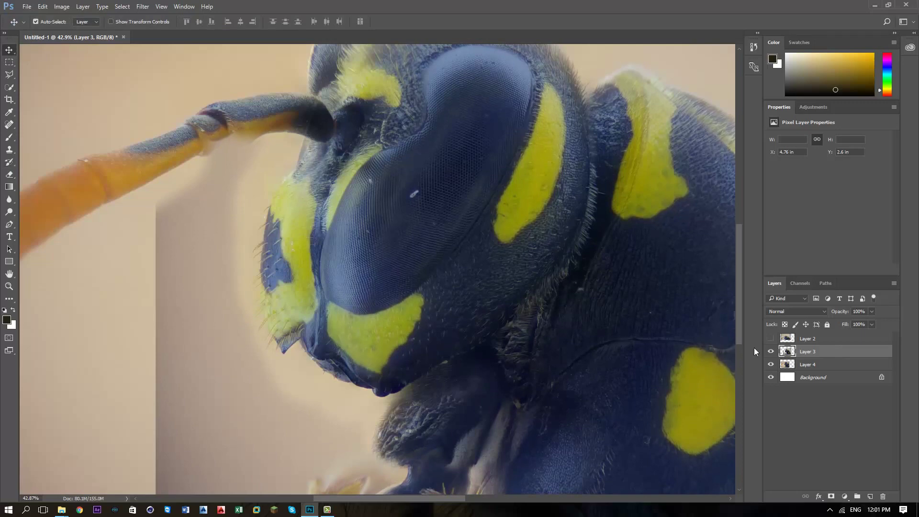
left_click(771, 351)
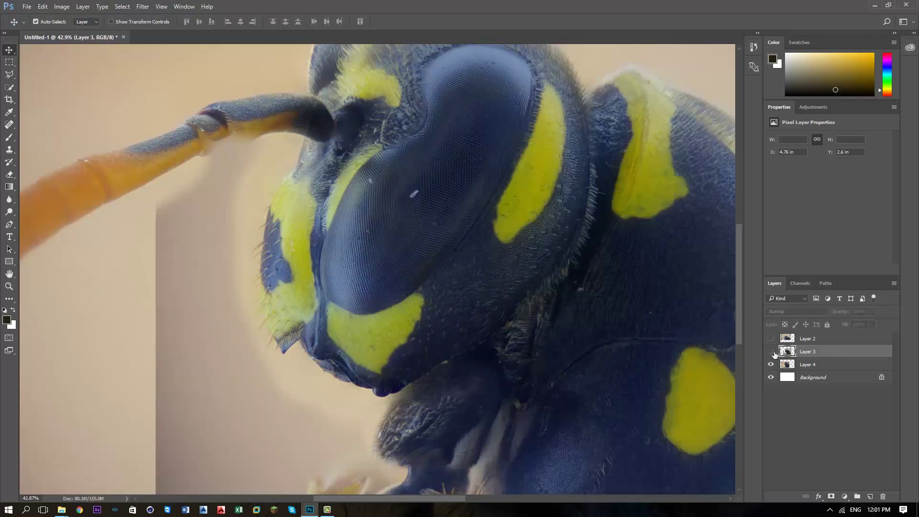
Erase Layer 3 along the eye's lower edge and the dark shadow left of the chin
left_click(5, 177)
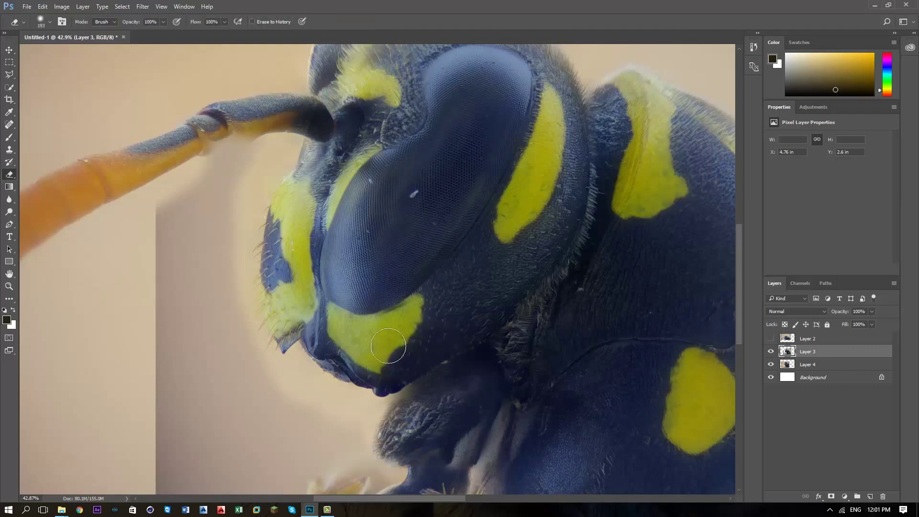
left_click_drag(377, 325, 305, 323)
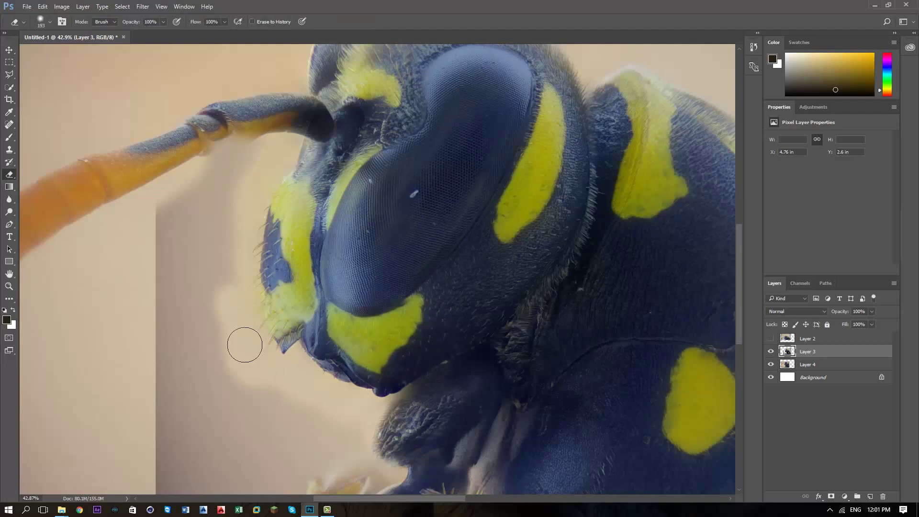
scroll(194, 279, "down", 3)
key("bracketright")
key("bracketright")
key("bracketright")
mouse_move(177, 422)
left_mouse_down()
mouse_move(311, 431)
mouse_move(85, 447)
left_mouse_up()
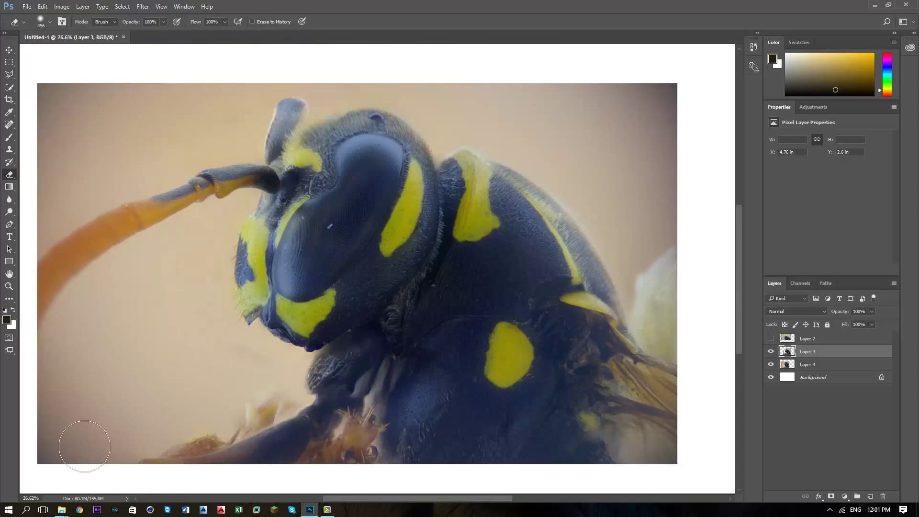
Erase Layer 3 left of the face, along the head top, upper-right background and eye's lower edge
left_click_drag(244, 228, 246, 300)
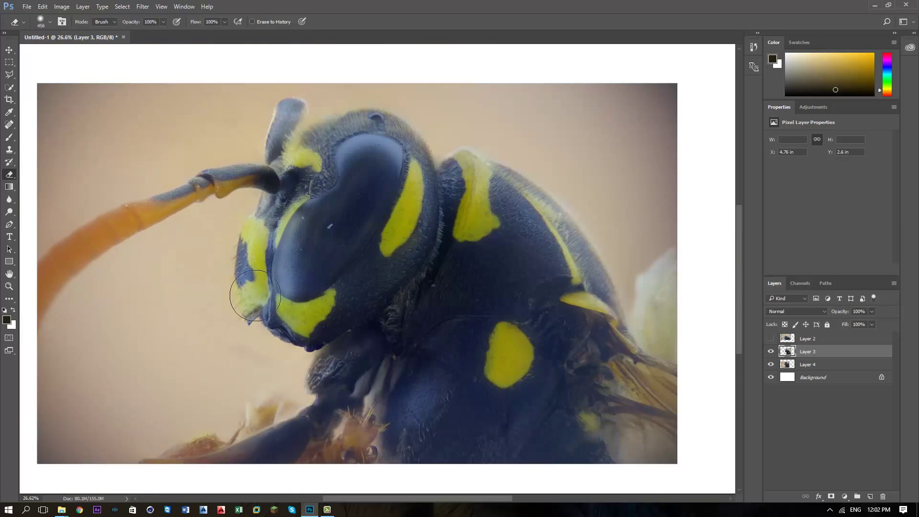
mouse_move(327, 106)
left_mouse_down()
mouse_move(367, 88)
mouse_move(388, 104)
left_mouse_up()
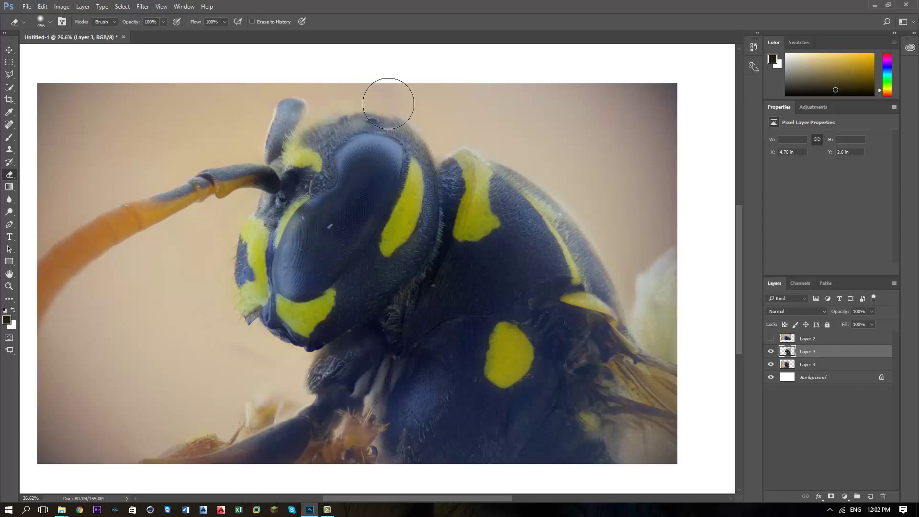
scroll(389, 104, "up", 4)
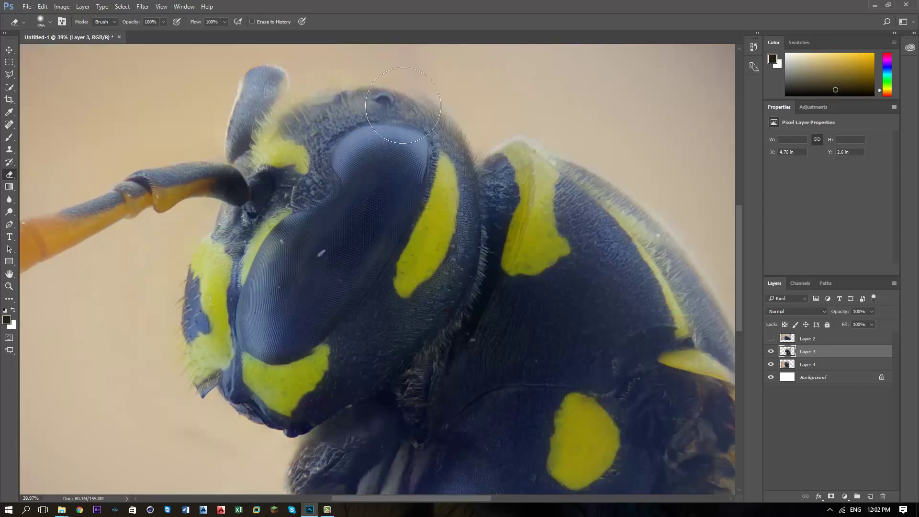
left_click_drag(498, 106, 581, 37)
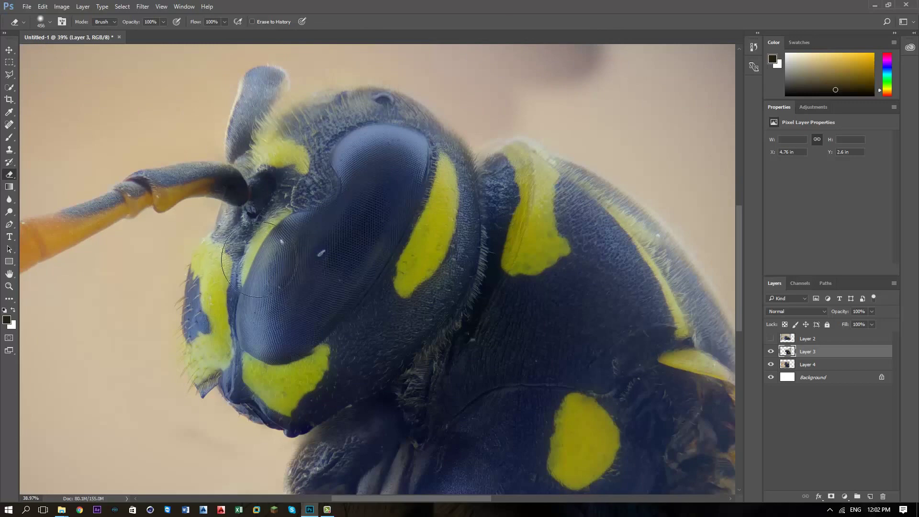
left_click_drag(273, 383, 249, 383)
scroll(290, 379, "up", 2)
scroll(290, 378, "up", 3)
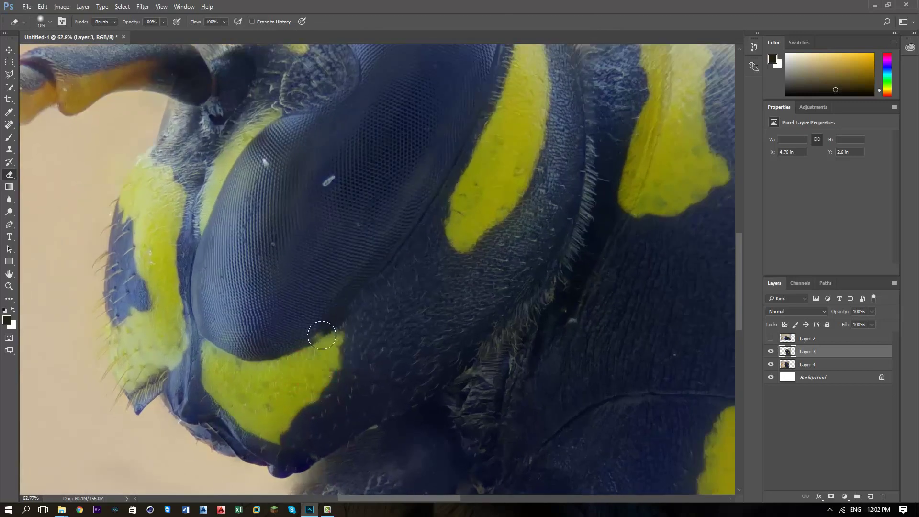
left_click_drag(321, 335, 373, 275)
Toggle Layer 4 to check, then erase a leftover dark patch and Layer 3 around the lower body
scroll(297, 463, "down", 2)
scroll(287, 477, "down", 2)
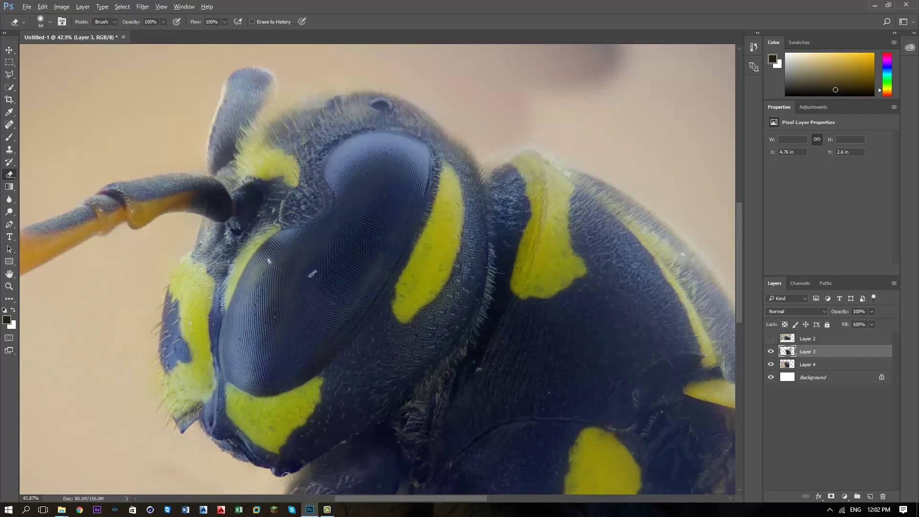
left_click(772, 366)
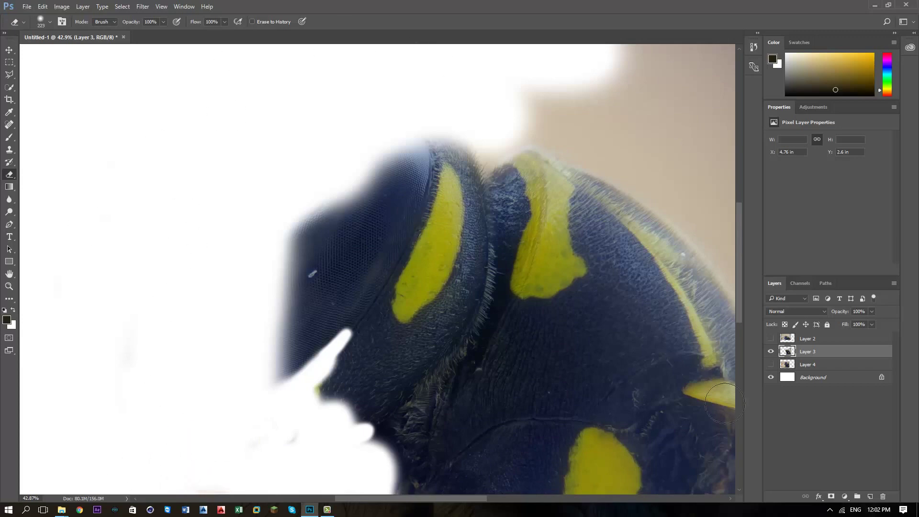
left_click(771, 366)
scroll(361, 335, "down", 5)
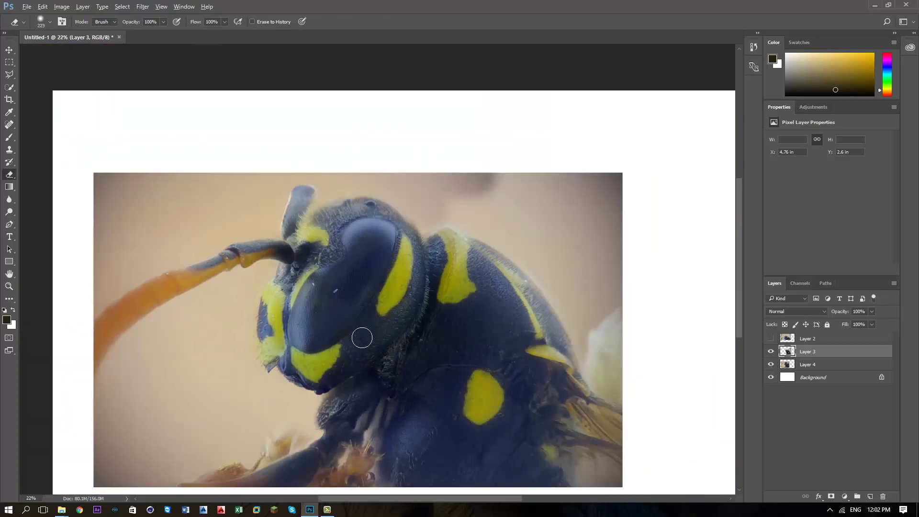
left_click(772, 365)
left_click_drag(326, 348, 333, 365)
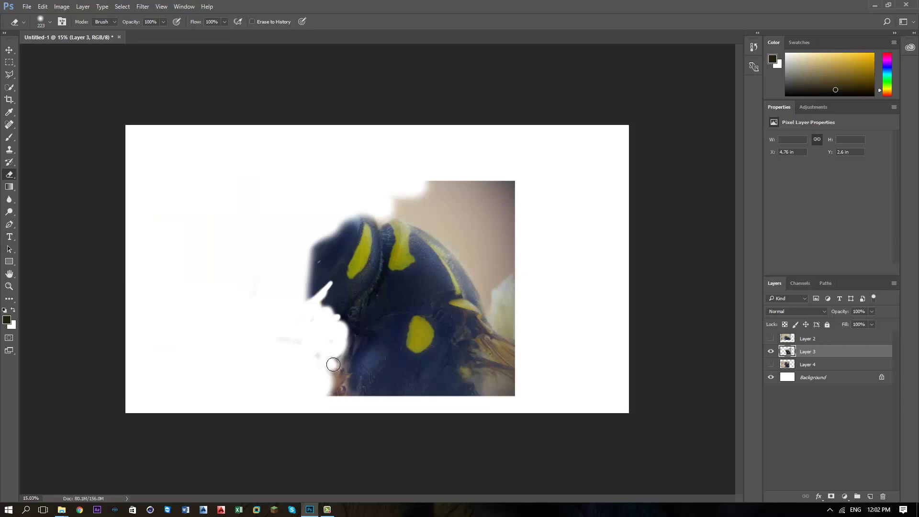
left_click(772, 364)
scroll(355, 316, "up", 3)
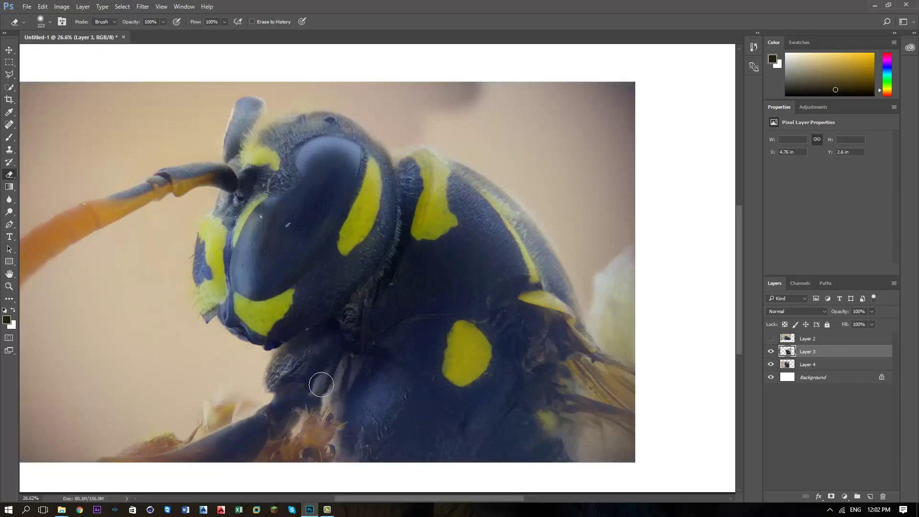
left_click_drag(322, 384, 313, 456)
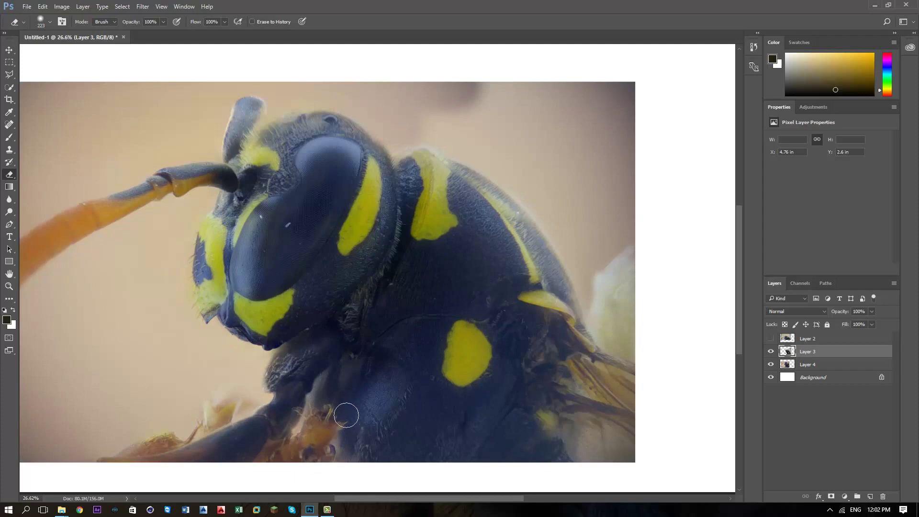
Merge Layer 4 into Layer 3, then show Layer 2 and lower its opacity to 63%
right_click(841, 370)
left_click(806, 389)
left_click(771, 339)
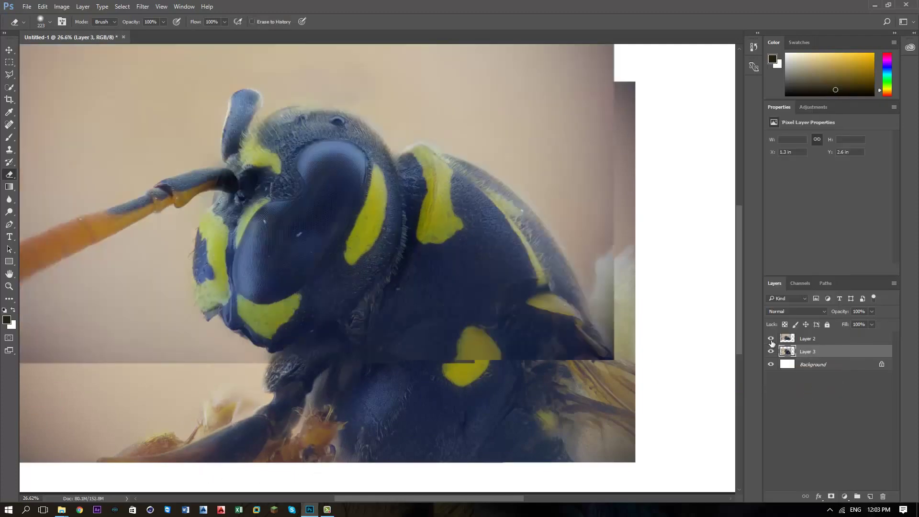
left_click(808, 338)
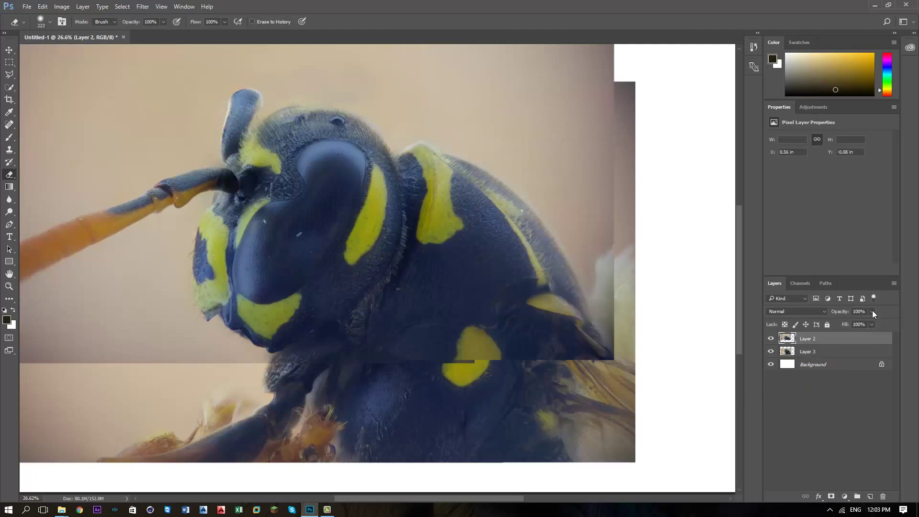
left_click_drag(872, 311, 856, 325)
Move Layer 2 to 0.46 in, -0.14 in over the eye and restore 100% opacity
left_click(9, 50)
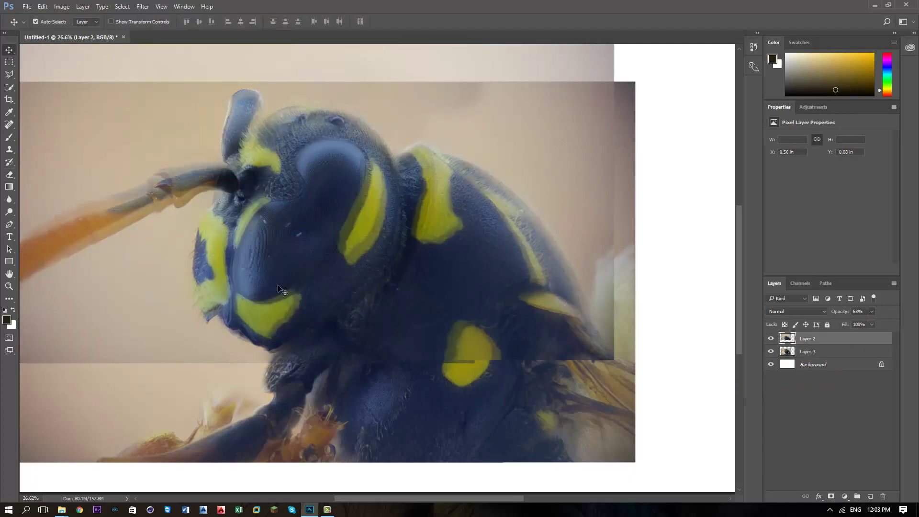
left_click_drag(282, 290, 275, 284)
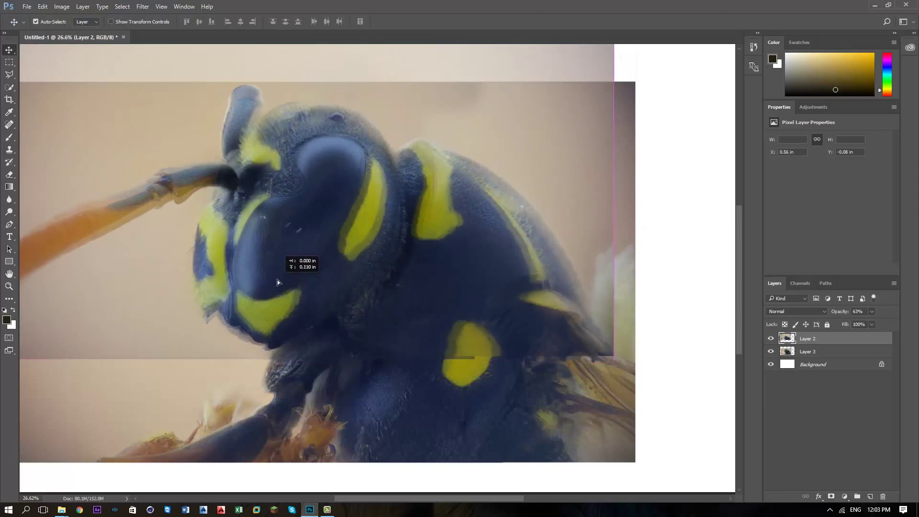
mouse_move(275, 281)
left_mouse_down()
mouse_move(298, 276)
mouse_move(338, 232)
left_mouse_up()
scroll(298, 276, "up", 5)
scroll(491, 273, "up", 2)
left_click_drag(479, 269, 480, 268)
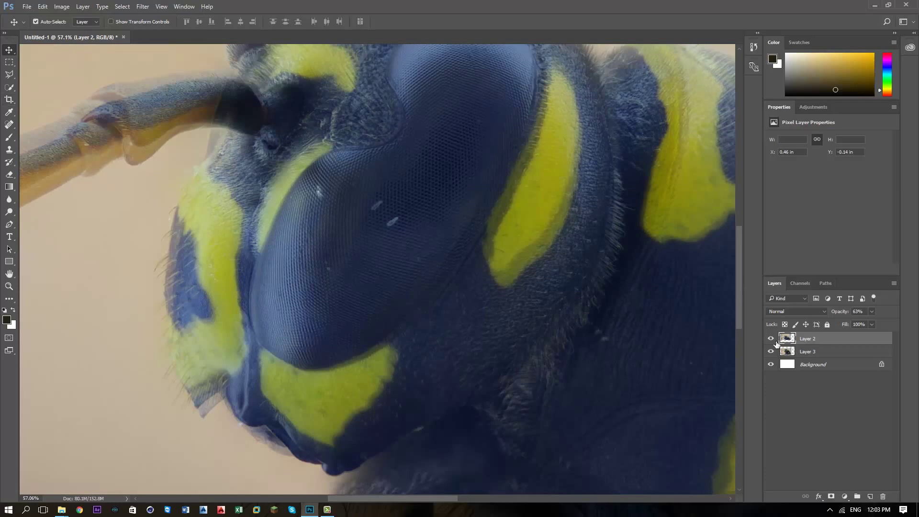
double_click(775, 341)
left_click_drag(872, 312, 918, 327)
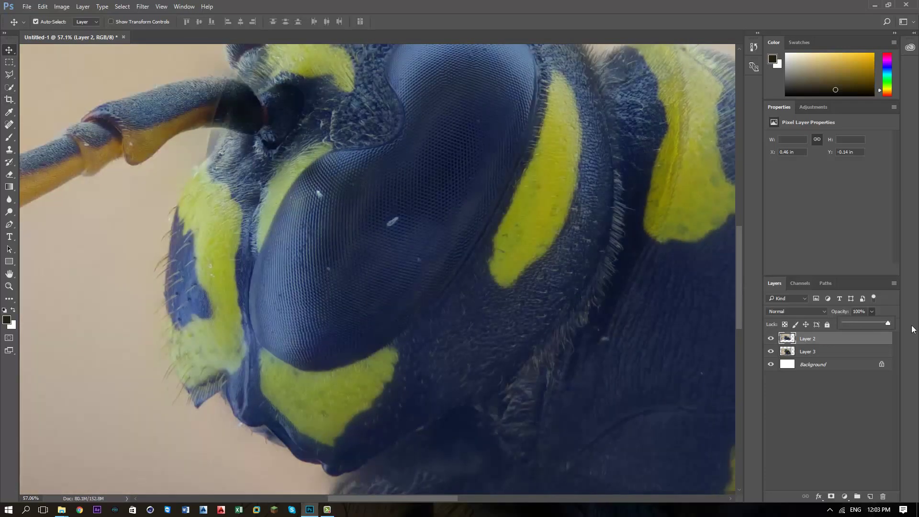
Shrink the eraser brush to 104 then 43, and nudge Layer 2 left to 0.44 in
key("e")
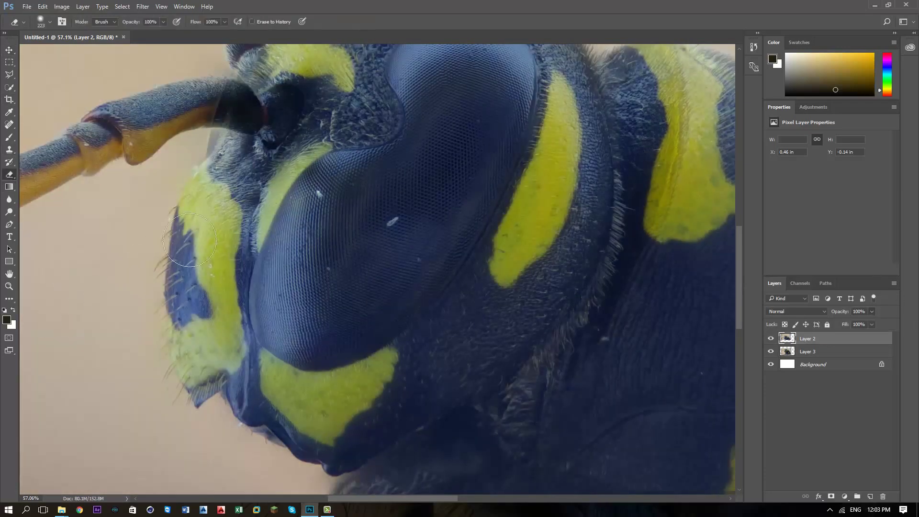
scroll(187, 345, "down", 1)
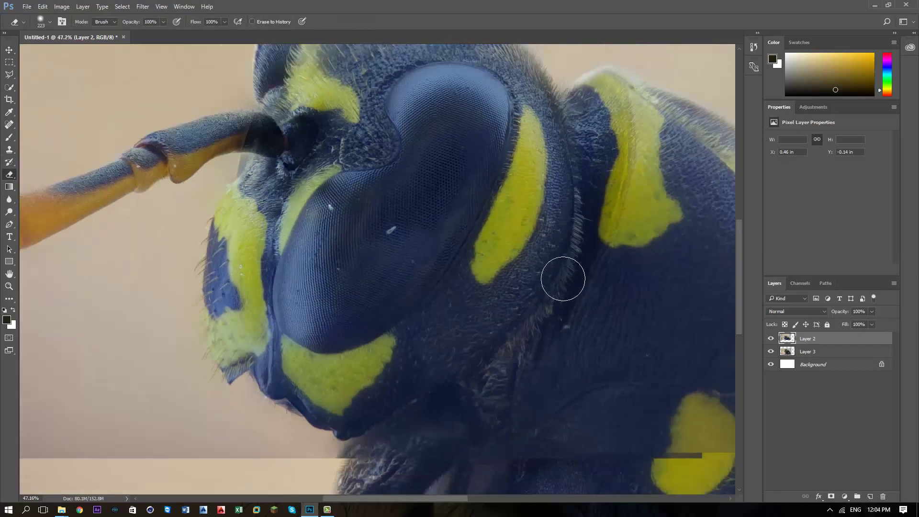
scroll(550, 280, "down", 1)
right_click(569, 258, "alt")
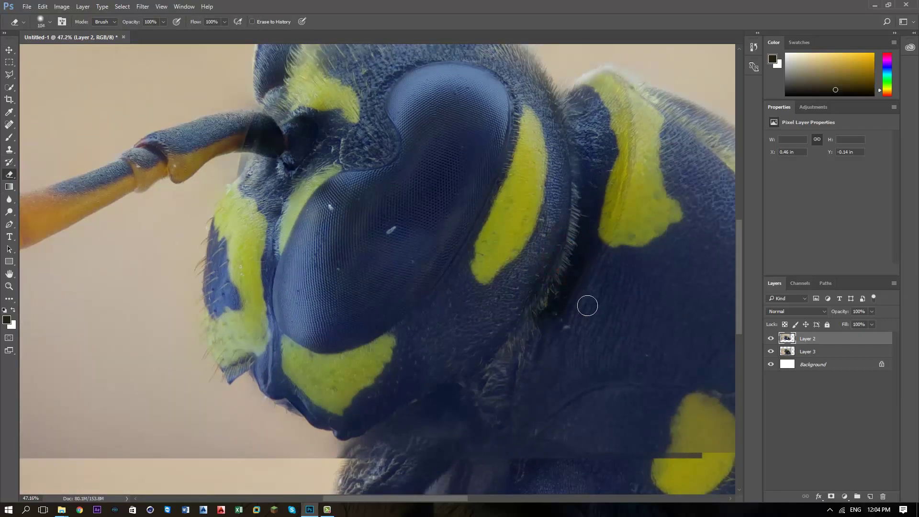
scroll(582, 198, "up", 2)
right_click(587, 140, "alt")
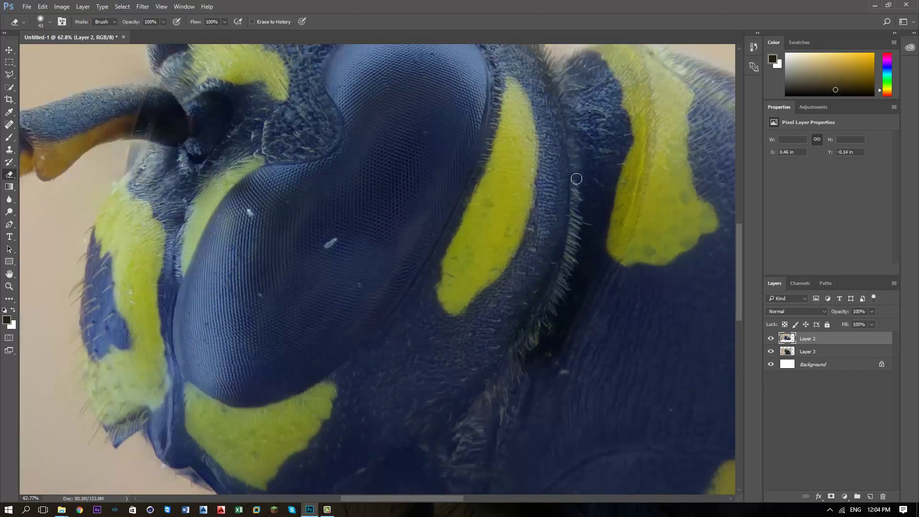
left_click(11, 52)
key("Left")
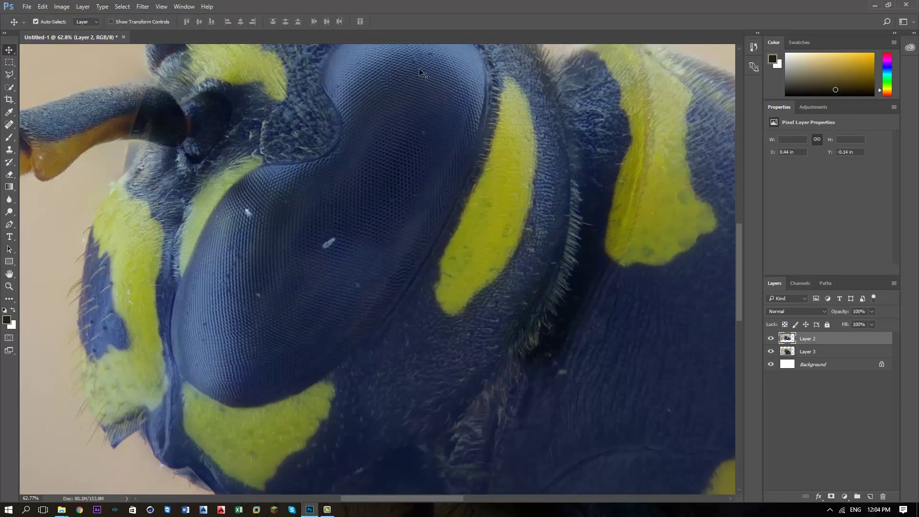
scroll(364, 366, "down", 1)
Erase Layer 2 around the lower head and lower yellow patch, toggling it to compare
left_click(9, 174)
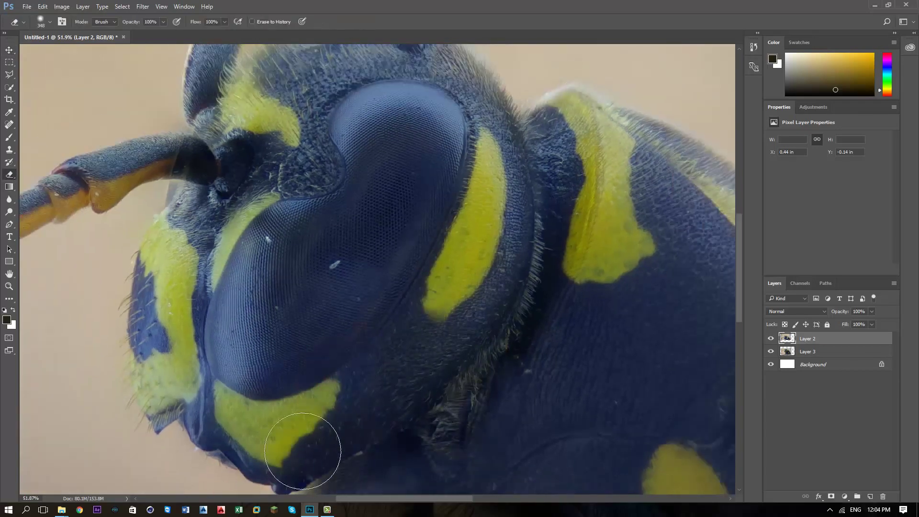
left_click_drag(396, 353, 425, 373)
left_click(771, 339)
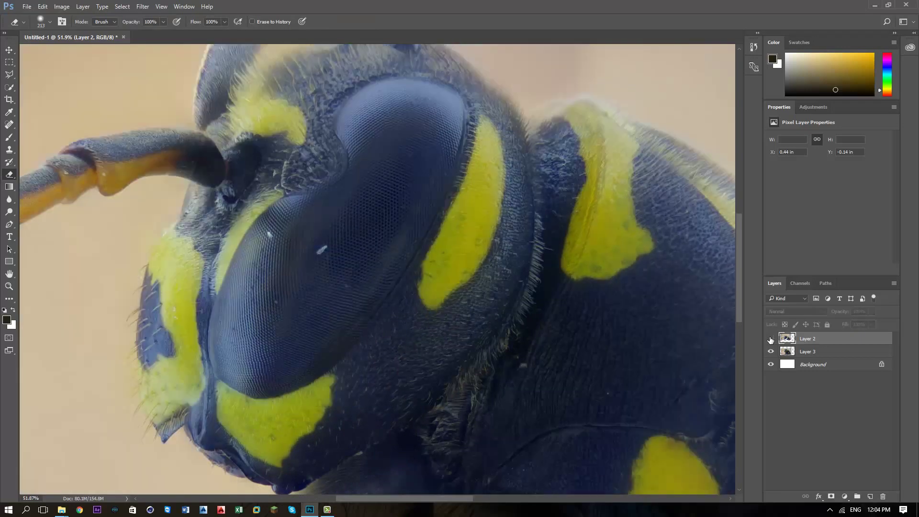
left_click(771, 339)
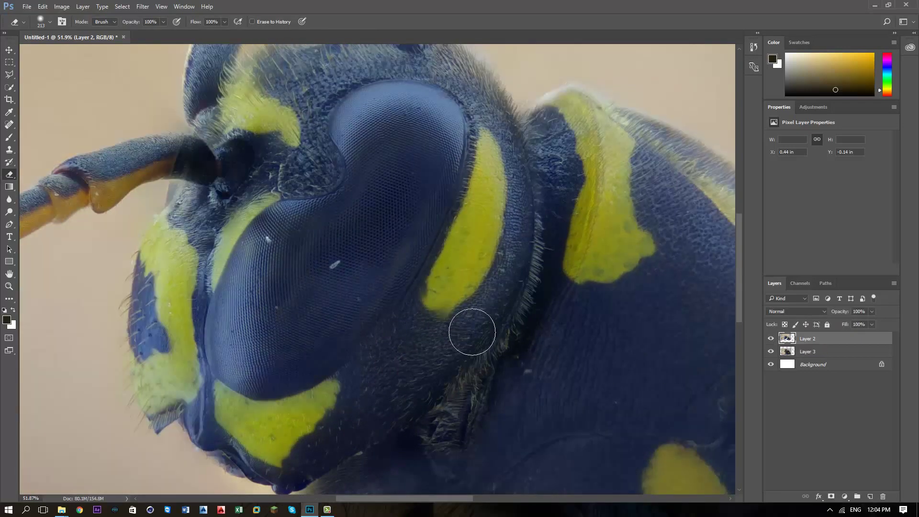
left_click_drag(472, 331, 497, 314)
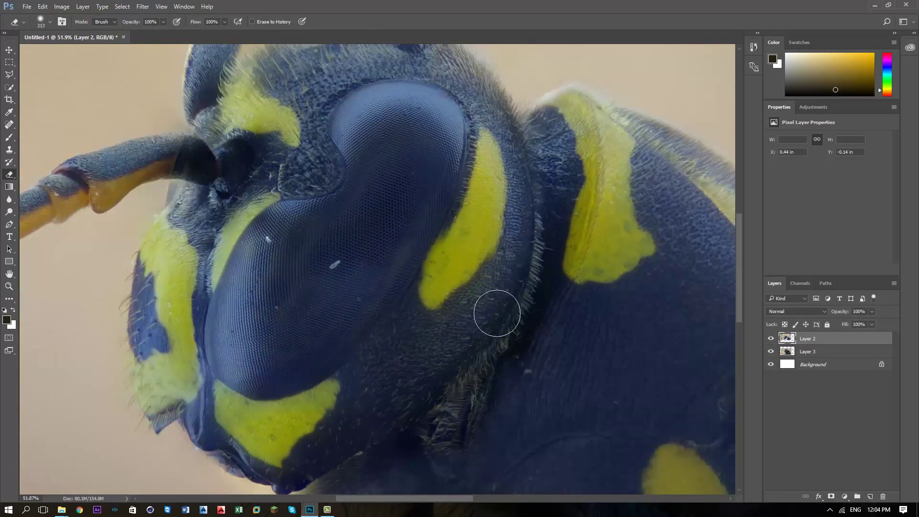
left_click(771, 339)
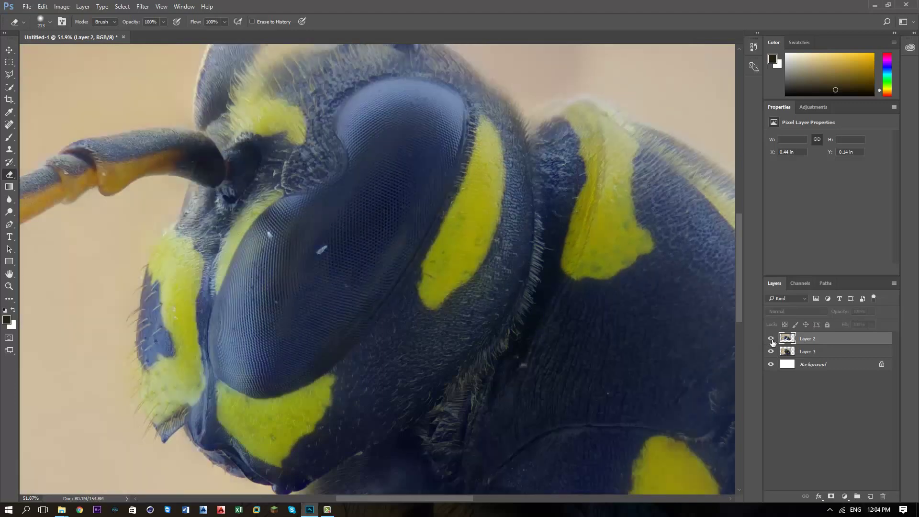
left_click(771, 339)
Erase the yellow patch edges and the yellow strip beside the eye with a 75 px brush
left_click_drag(445, 258, 445, 245)
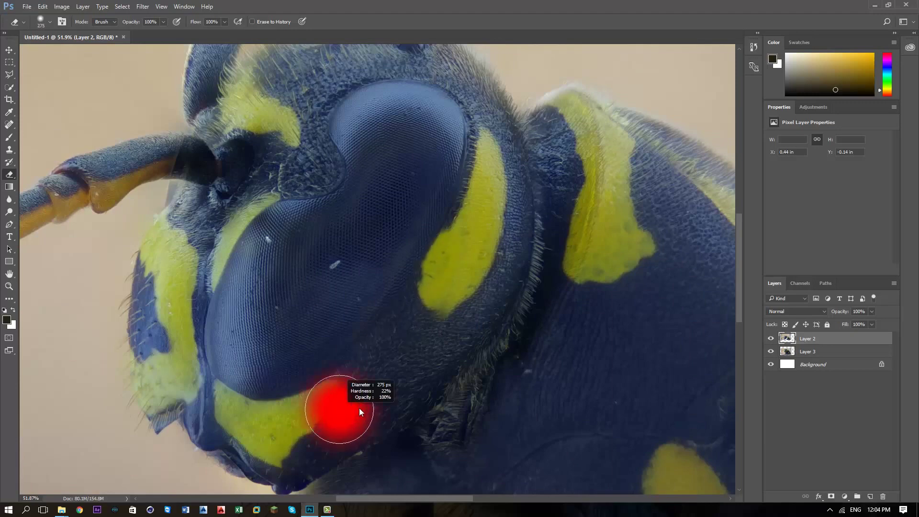
left_click_drag(220, 431, 201, 400)
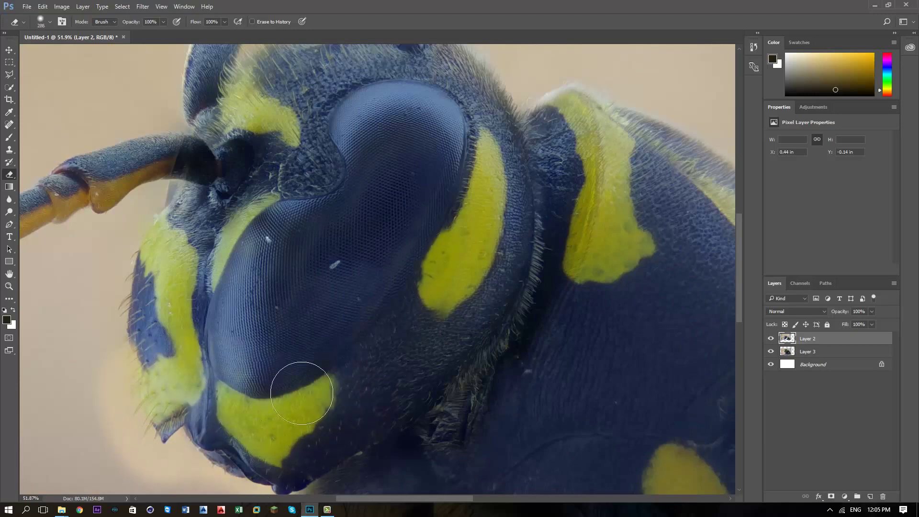
scroll(424, 323, "up", 1)
scroll(424, 323, "up", 1)
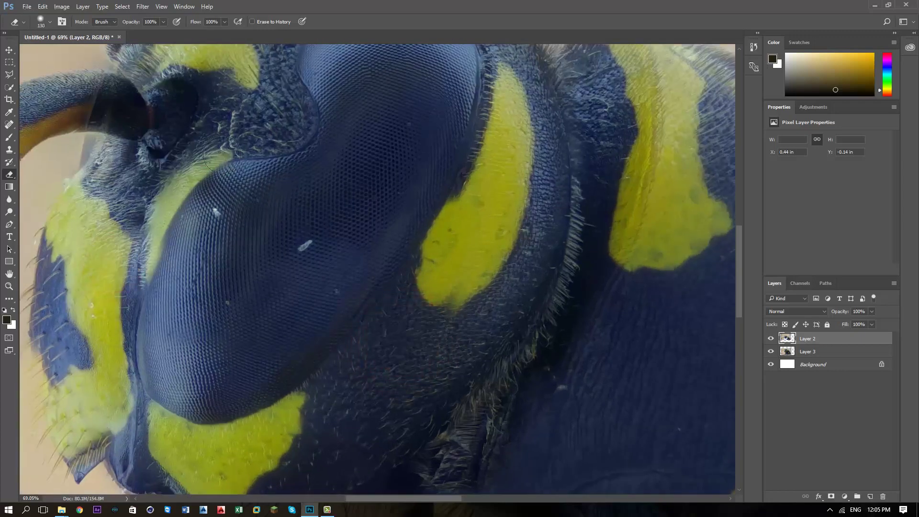
key("bracketleft")
key("bracketleft")
key("bracketleft")
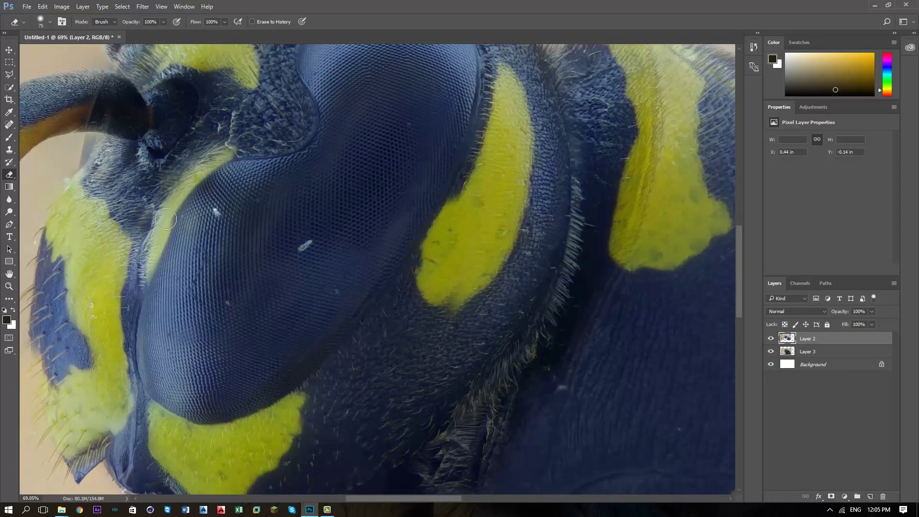
left_click_drag(165, 219, 240, 145)
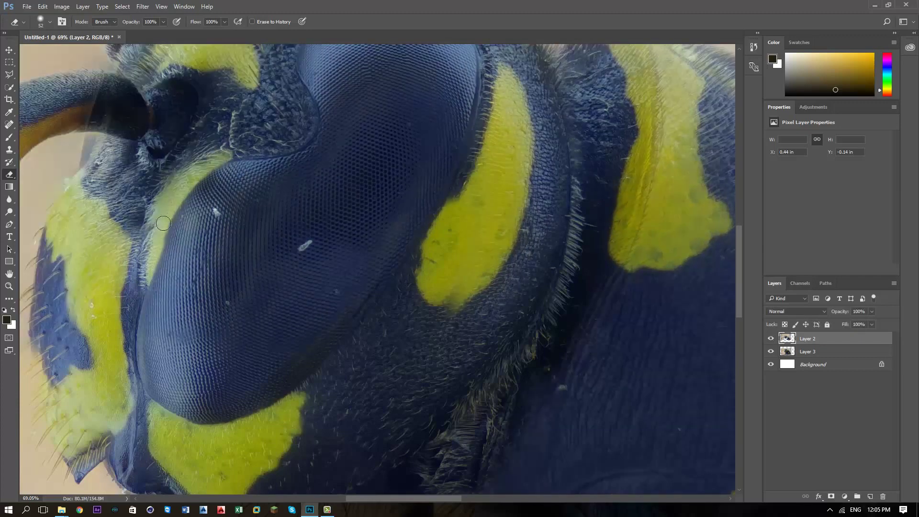
left_click_drag(164, 223, 159, 240)
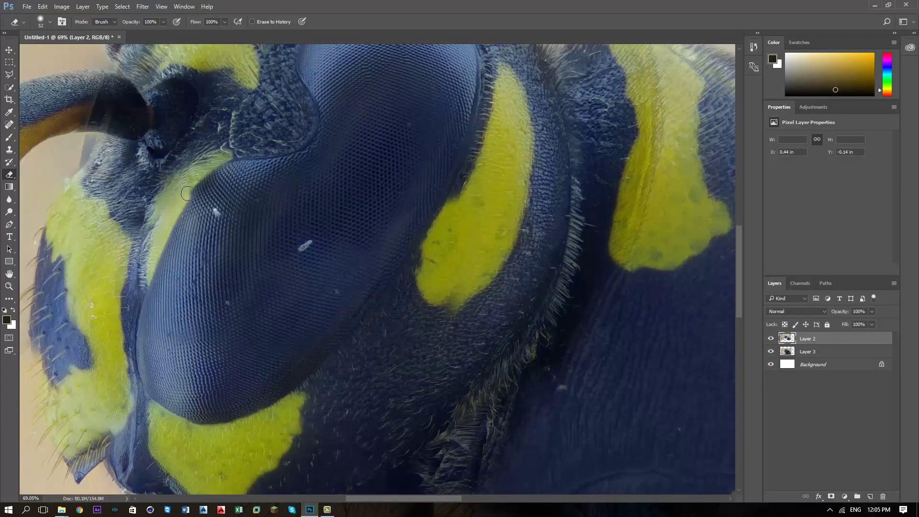
mouse_move(188, 193)
left_mouse_down()
mouse_move(212, 165)
mouse_move(66, 291)
mouse_move(42, 416)
left_mouse_up()
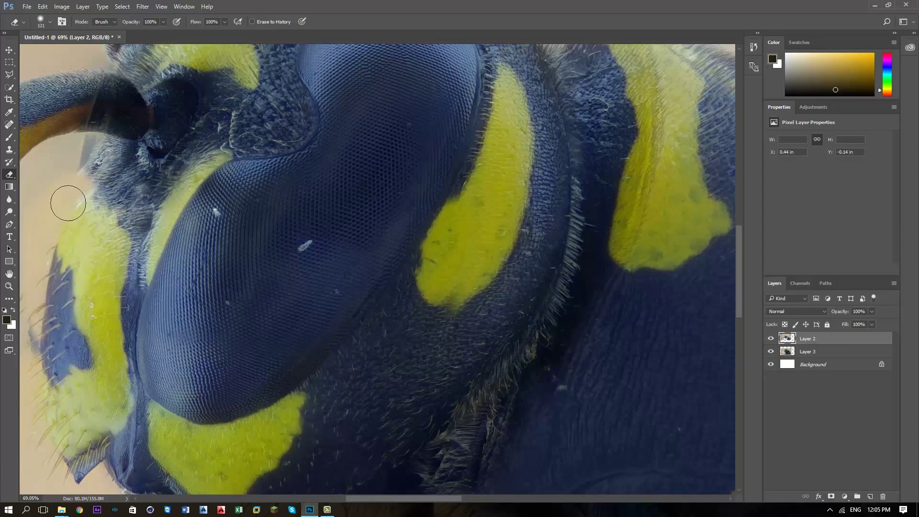
Erase Layer 2's background seams, the lower-right spot seam, the neck area and a light blob
scroll(206, 364, "down", 5)
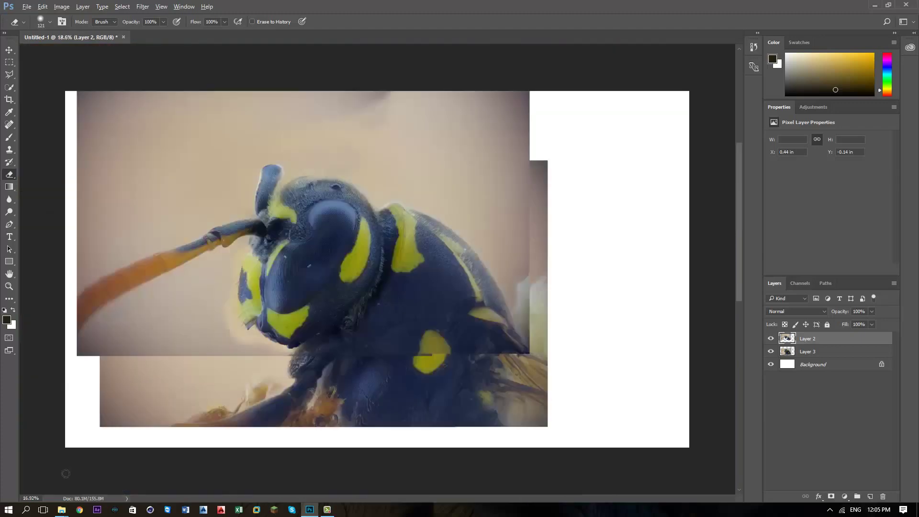
scroll(207, 368, "up", 1)
scroll(201, 337, "up", 3)
left_click_drag(262, 346, 206, 293)
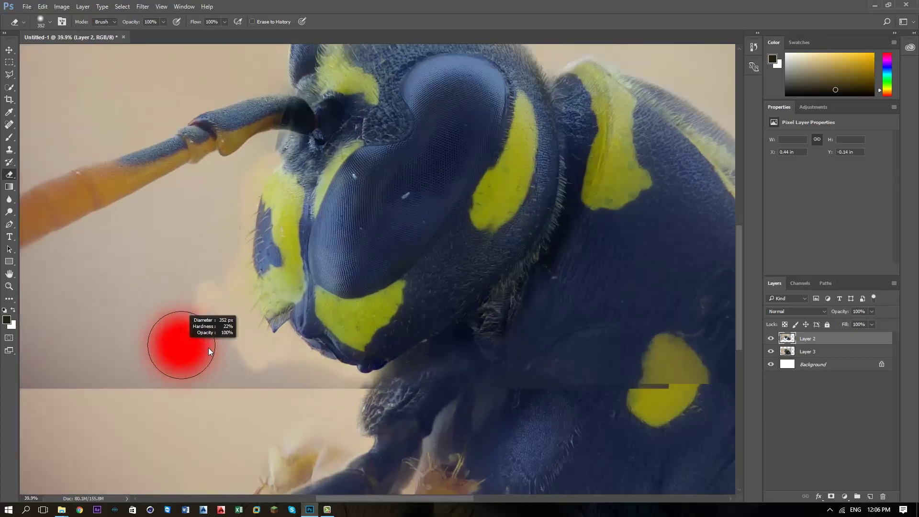
mouse_move(657, 380)
left_mouse_down()
mouse_move(638, 355)
mouse_move(625, 392)
left_mouse_up()
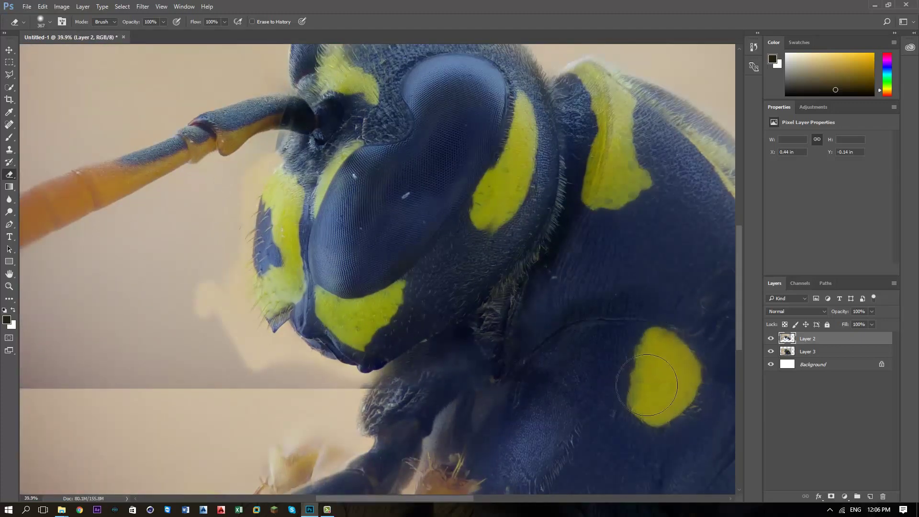
left_click_drag(603, 238, 525, 318)
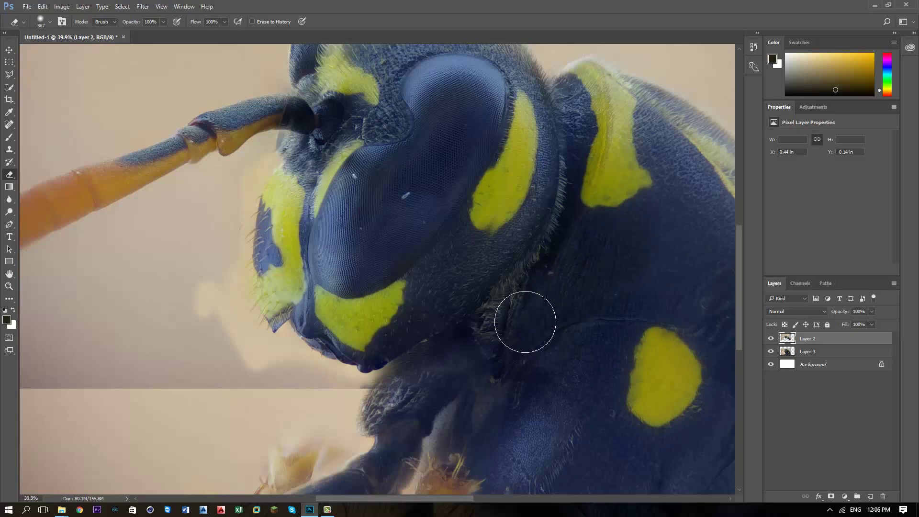
left_click_drag(431, 387, 20, 397)
left_click_drag(101, 163, 49, 216)
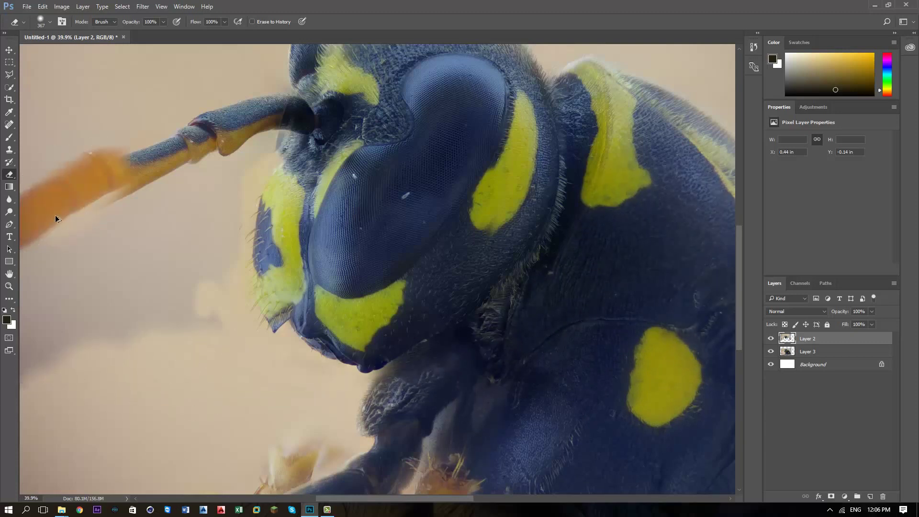
left_click_drag(88, 308, 205, 283)
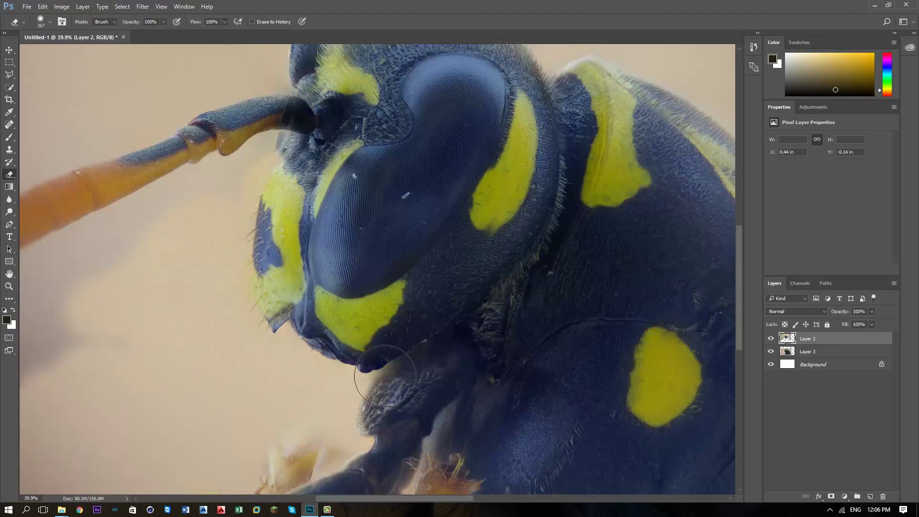
Make the eraser brush smaller and compare Layer 2 on and off against Layer 3
scroll(385, 375, "down", 2)
scroll(231, 122, "up", 1)
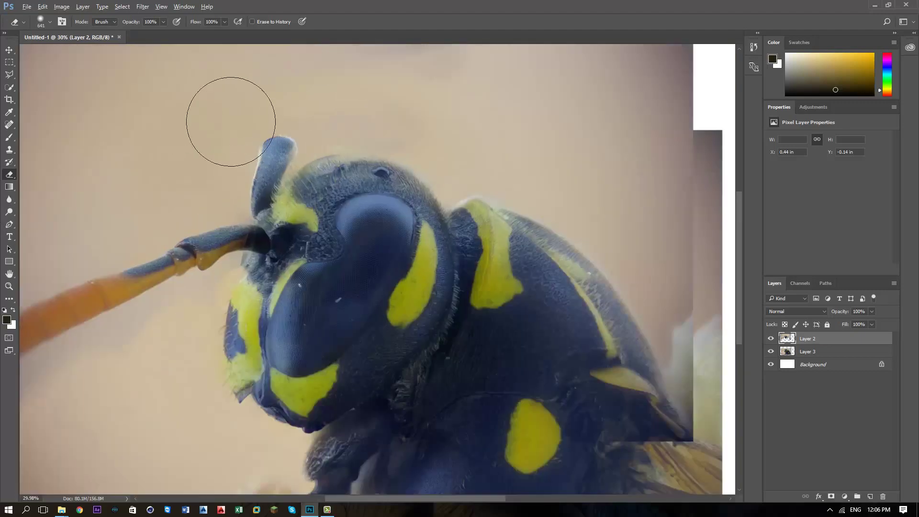
scroll(239, 129, "up", 1)
scroll(243, 133, "up", 1)
left_click_drag(189, 369, 163, 379)
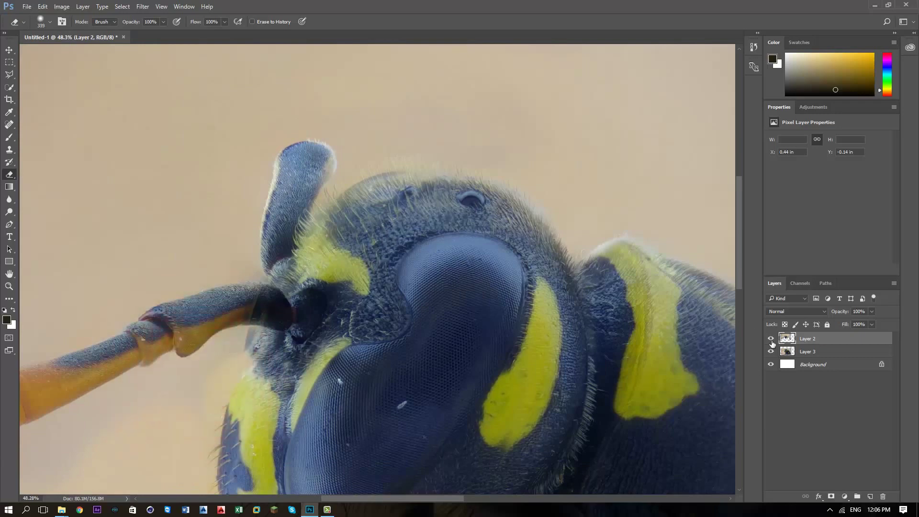
left_click(772, 339)
left_click(771, 339)
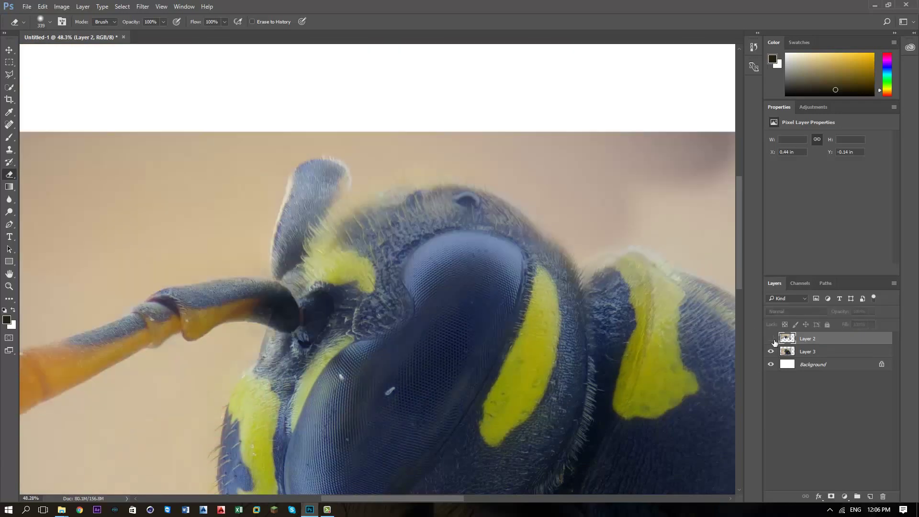
left_click(771, 339)
mouse_move(561, 406)
left_mouse_down()
mouse_move(526, 452)
mouse_move(518, 439)
mouse_move(564, 410)
mouse_move(568, 396)
left_mouse_up()
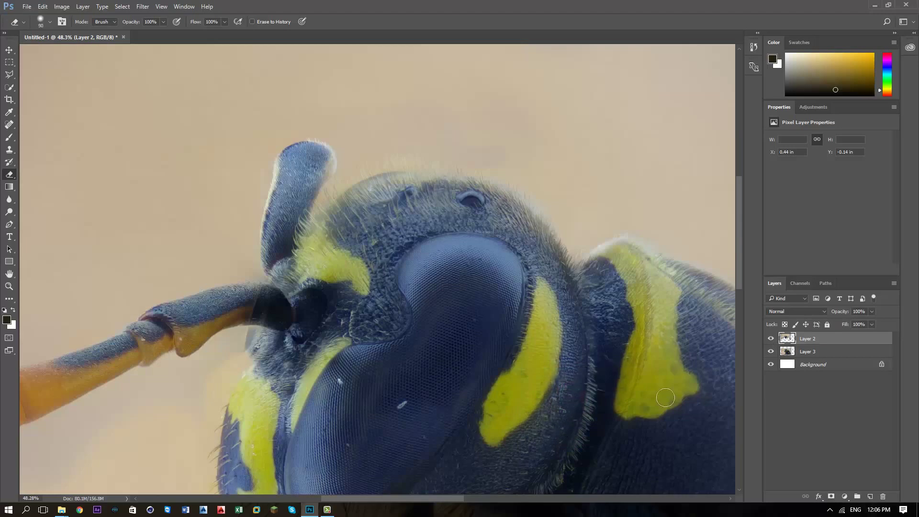
left_click(771, 339)
left_click(771, 339)
Shrink the brush further and repeatedly hide and show Layer 2 to check the blend
scroll(508, 378, "up", 2)
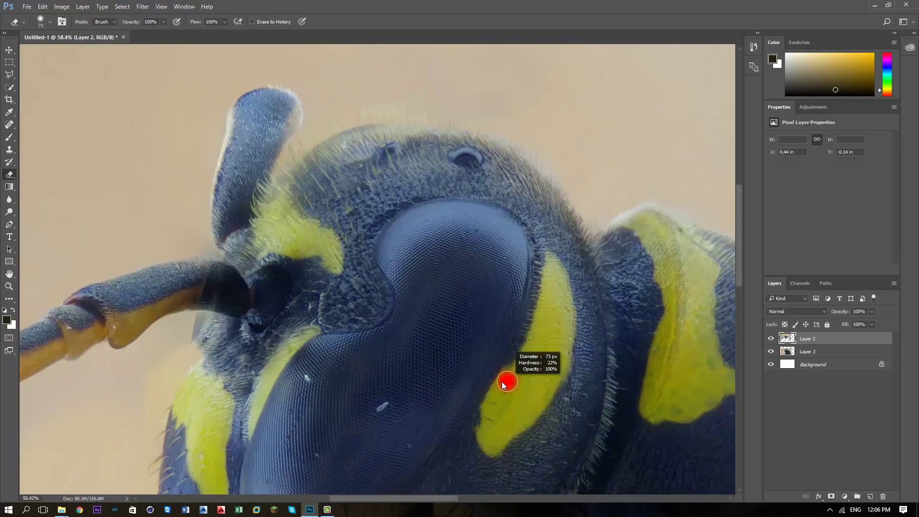
mouse_move(507, 380)
left_mouse_down()
mouse_move(509, 370)
mouse_move(498, 386)
left_mouse_up()
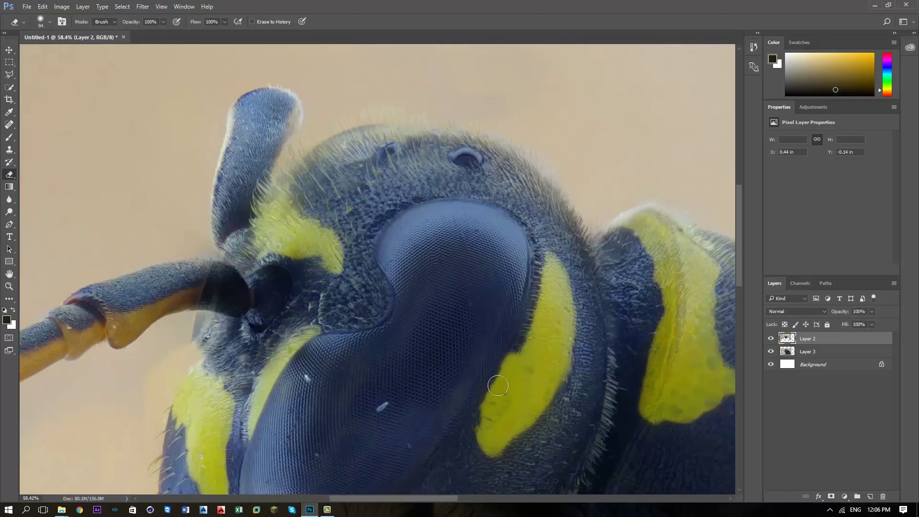
left_click(772, 339)
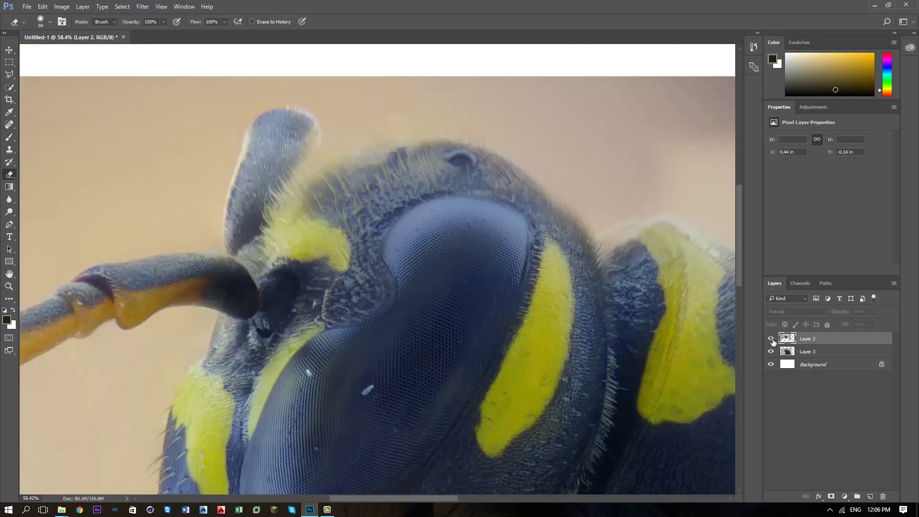
left_click(771, 339)
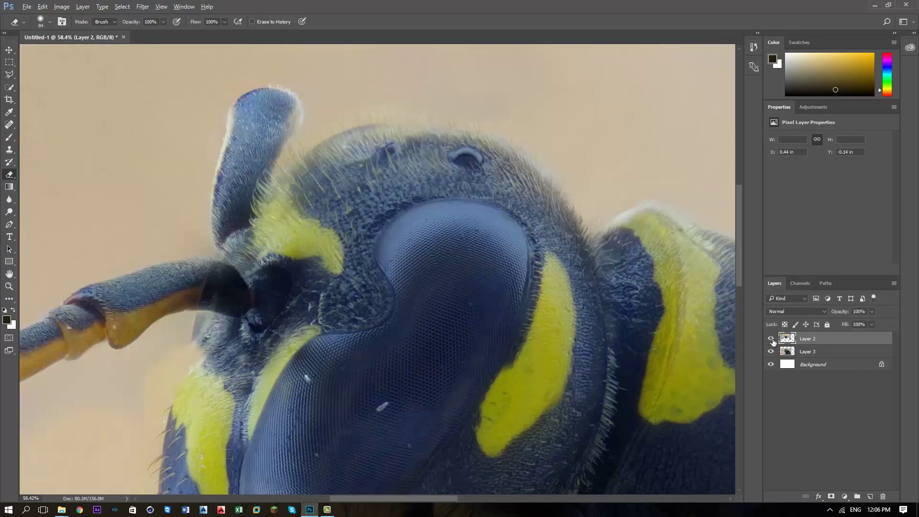
left_click(772, 339)
left_click(771, 339)
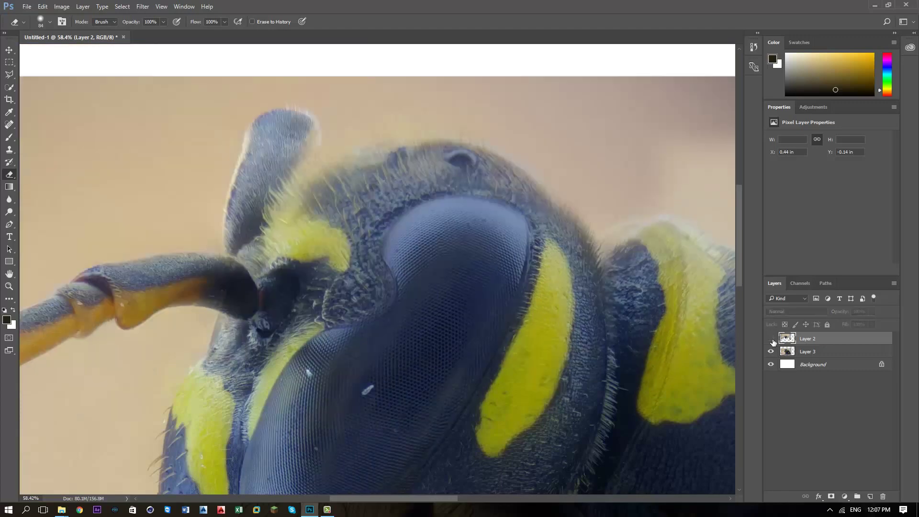
left_click(771, 339)
left_click(771, 339)
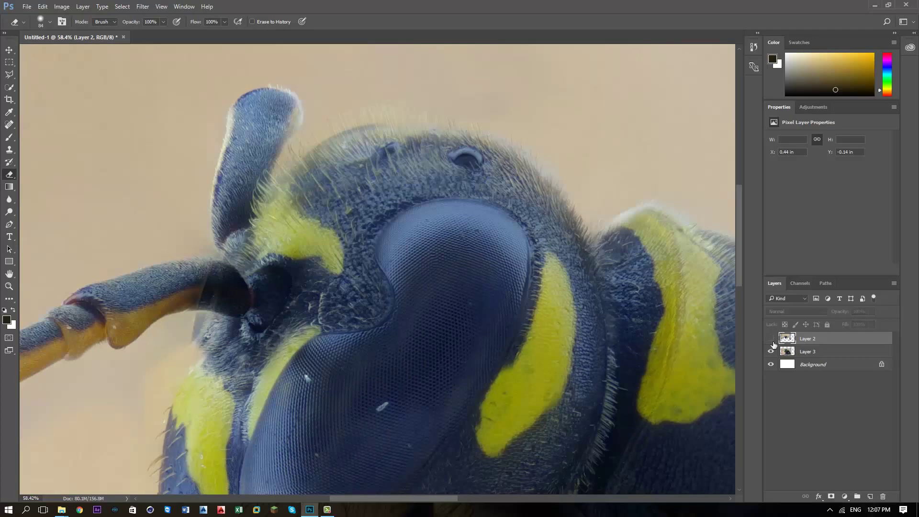
left_click(772, 339)
left_click(772, 339)
With a smaller brush, erase between the antenna and head to reveal the background
key("bracketleft")
key("bracketleft")
mouse_move(192, 349)
left_mouse_down()
mouse_move(201, 326)
mouse_move(235, 352)
mouse_move(230, 329)
mouse_move(177, 352)
left_mouse_up()
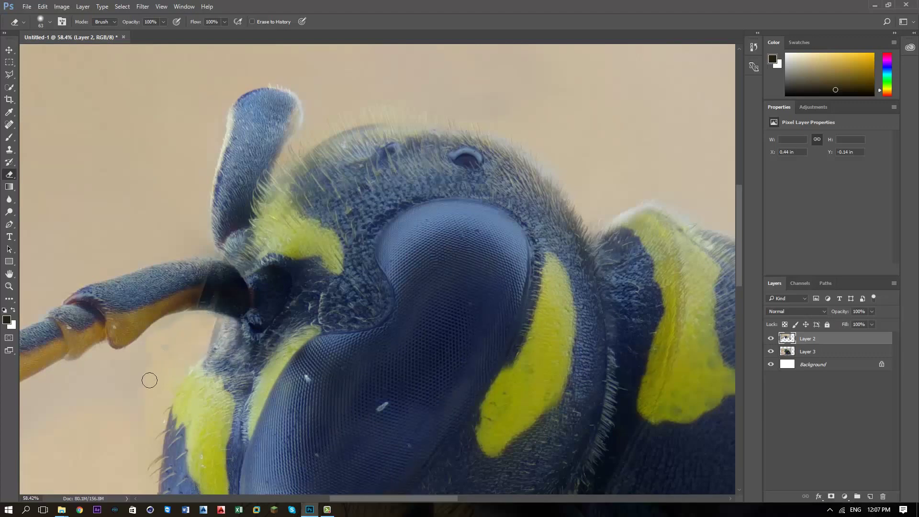
key("bracketright")
key("bracketright")
key("bracketright")
left_click(771, 351)
key("bracketleft")
key("bracketleft")
key("bracketleft")
scroll(208, 180, "down", 3)
scroll(261, 285, "up", 1)
Zoom in and toggle Layer 2's visibility to compare with the sharper layer beneath
scroll(260, 286, "up", 1)
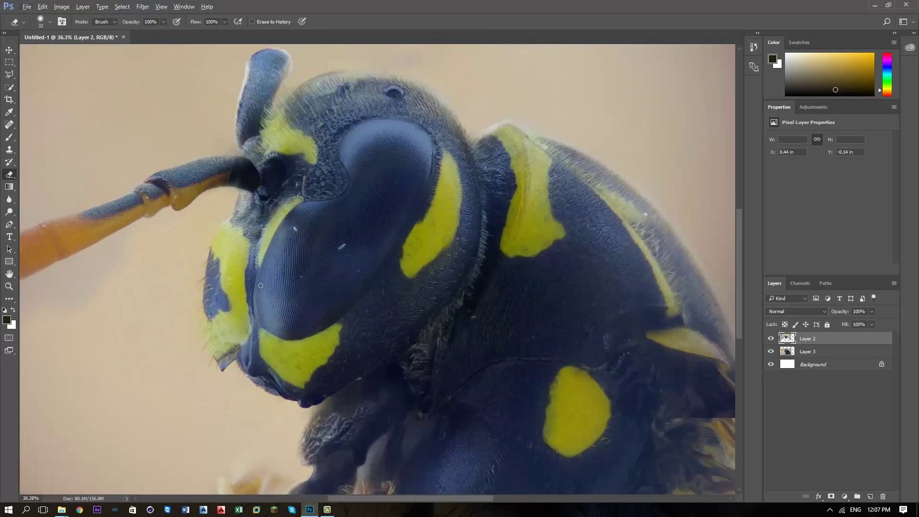
left_click(771, 340)
left_click(771, 341)
left_click(771, 340)
scroll(374, 258, "up", 2)
scroll(353, 291, "up", 1)
left_click(771, 339)
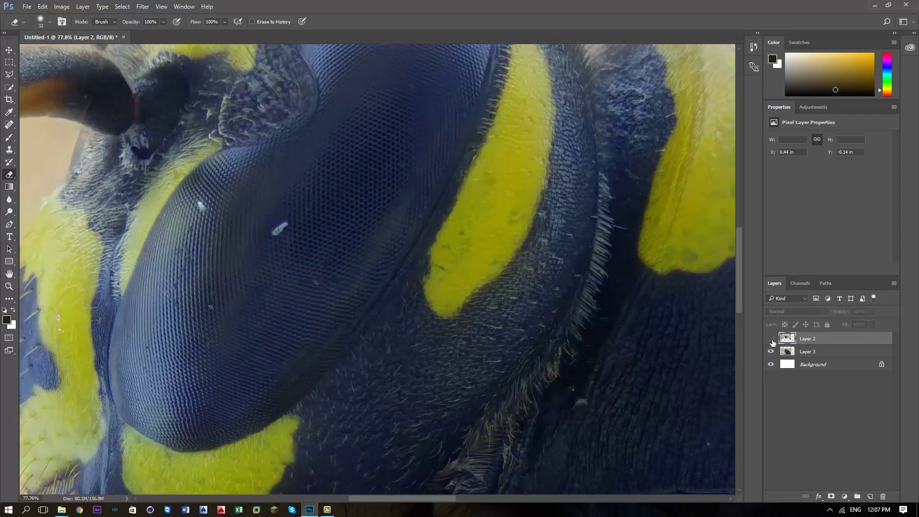
left_click(771, 339)
left_click(771, 339)
left_click(771, 338)
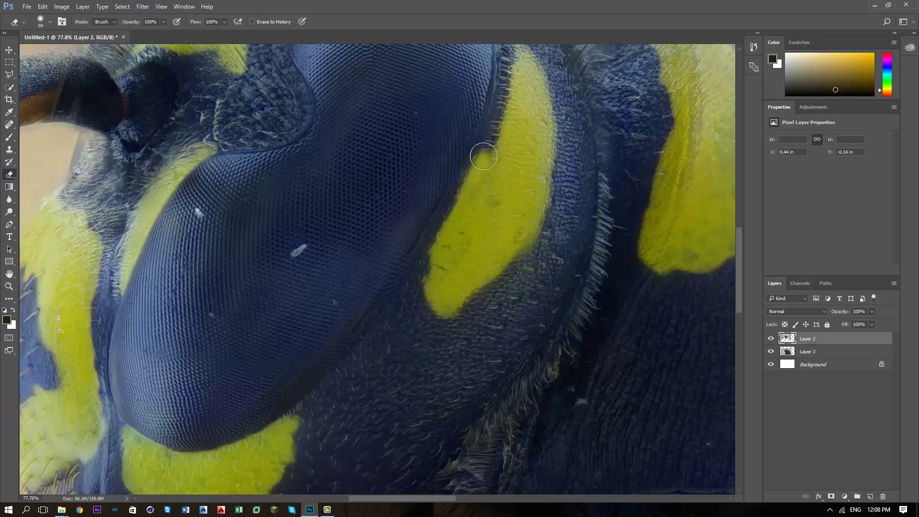
Erase along the yellow band's left edge, undoing the stroke on its top edge
mouse_move(483, 156)
left_mouse_down()
mouse_move(452, 205)
mouse_move(506, 80)
left_mouse_up()
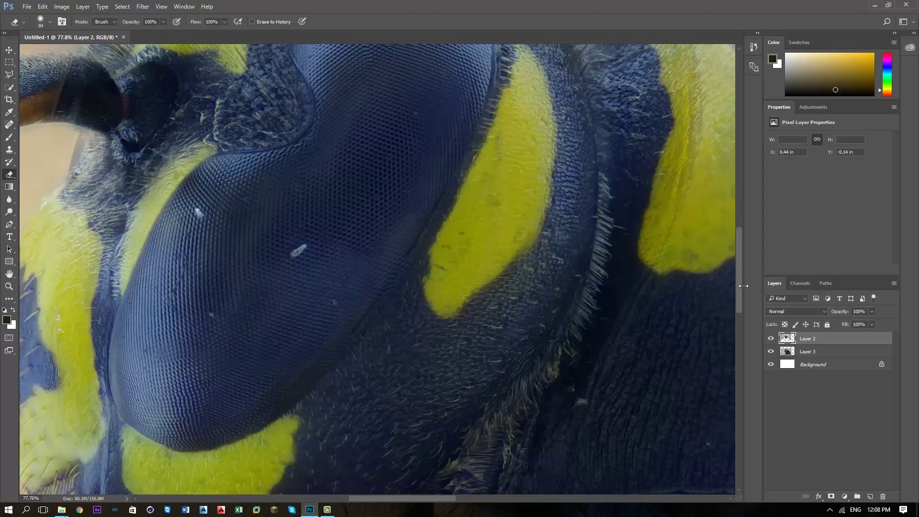
scroll(549, 219, "up", 1)
scroll(550, 219, "up", 4)
left_click_drag(518, 194, 503, 200)
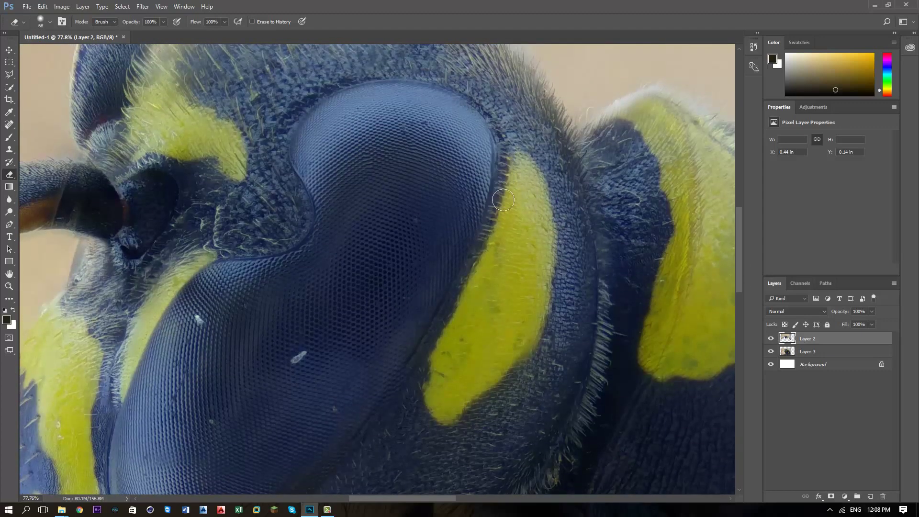
scroll(521, 165, "up", 1)
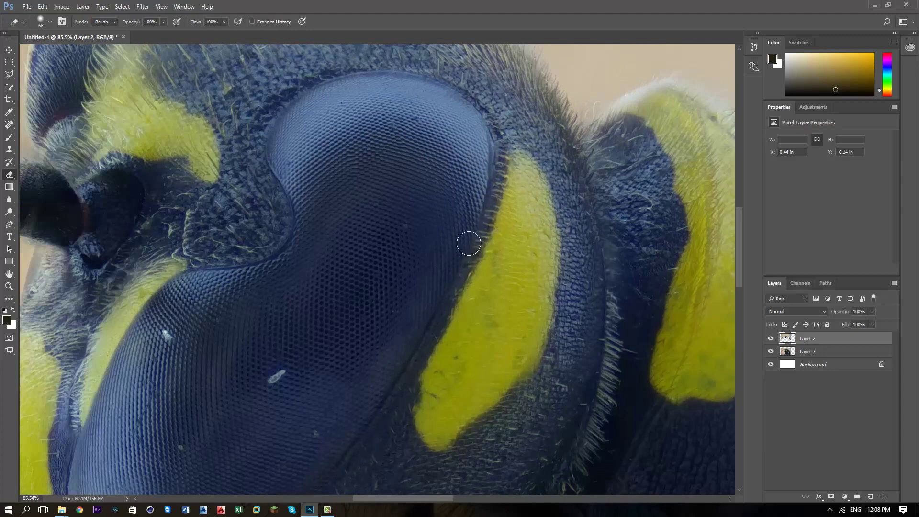
left_click_drag(506, 160, 517, 156)
key("ctrl+z")
left_click(771, 339)
scroll(743, 307, "down", 5)
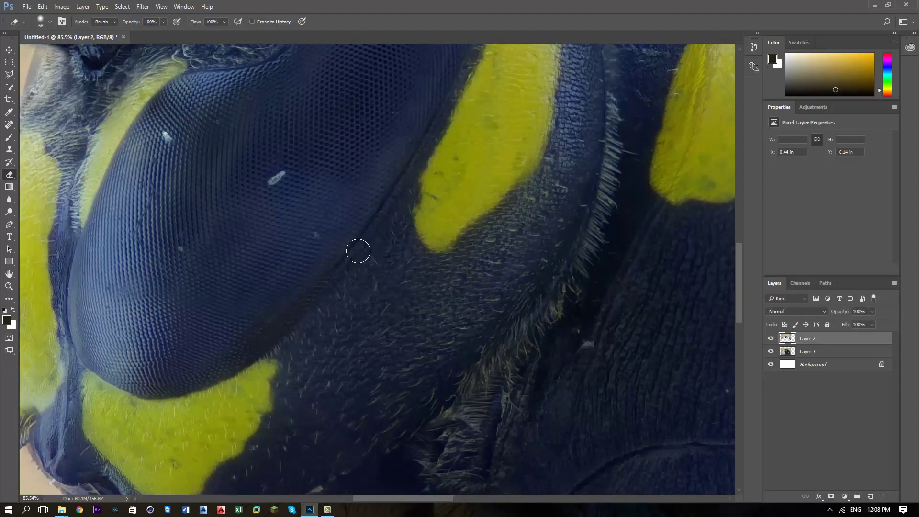
left_click(771, 338)
Erase Layer 2 across the compound eye, enlarging the brush to 127 px for its lower-left part
left_click_drag(301, 293, 336, 265)
left_click_drag(123, 242, 232, 244)
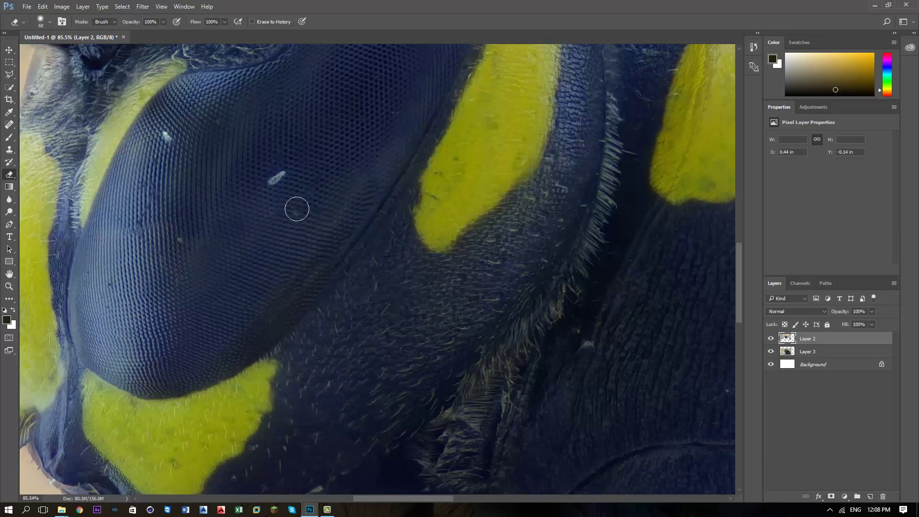
mouse_move(297, 209)
left_mouse_down()
mouse_move(158, 183)
mouse_move(174, 274)
left_mouse_up()
key("bracketright")
key("bracketright")
key("bracketright")
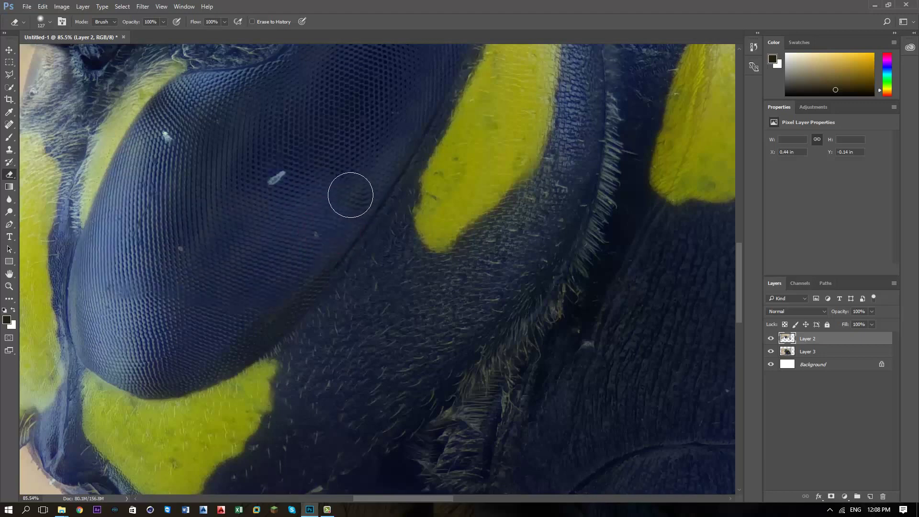
mouse_move(198, 368)
left_mouse_down()
mouse_move(110, 306)
mouse_move(123, 242)
mouse_move(230, 293)
mouse_move(120, 191)
mouse_move(105, 235)
mouse_move(164, 154)
mouse_move(220, 195)
mouse_move(145, 178)
left_mouse_up()
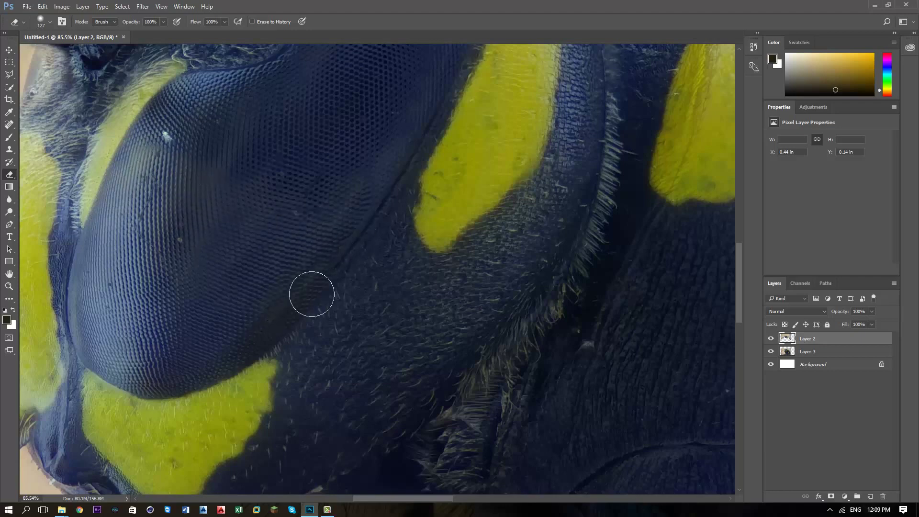
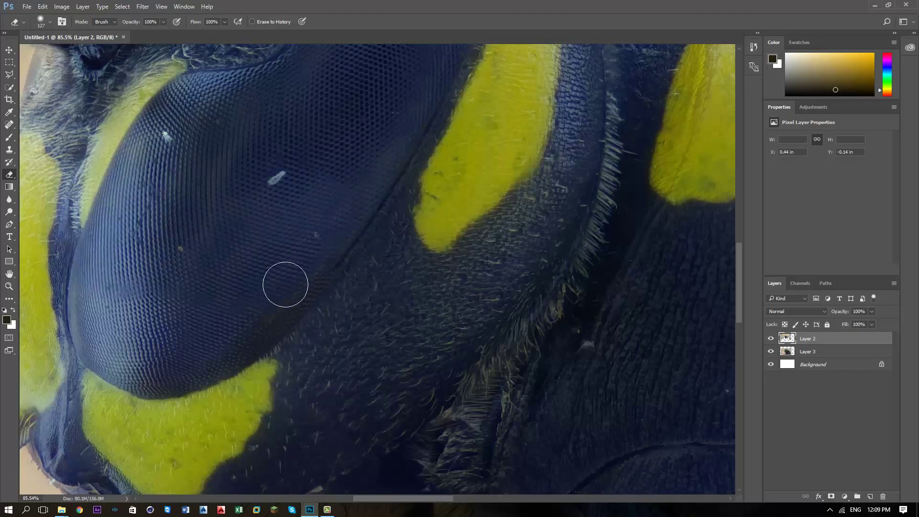
Hide and re-show Layer 2 to compare it with Layer 3 beneath
scroll(154, 307, "down", 1)
scroll(154, 307, "down", 1)
scroll(154, 308, "down", 1)
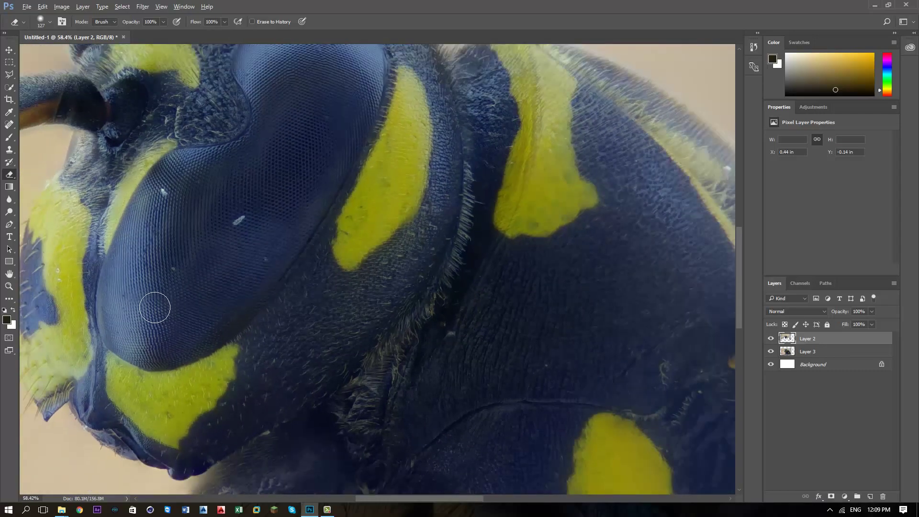
scroll(155, 307, "down", 1)
scroll(155, 308, "down", 2)
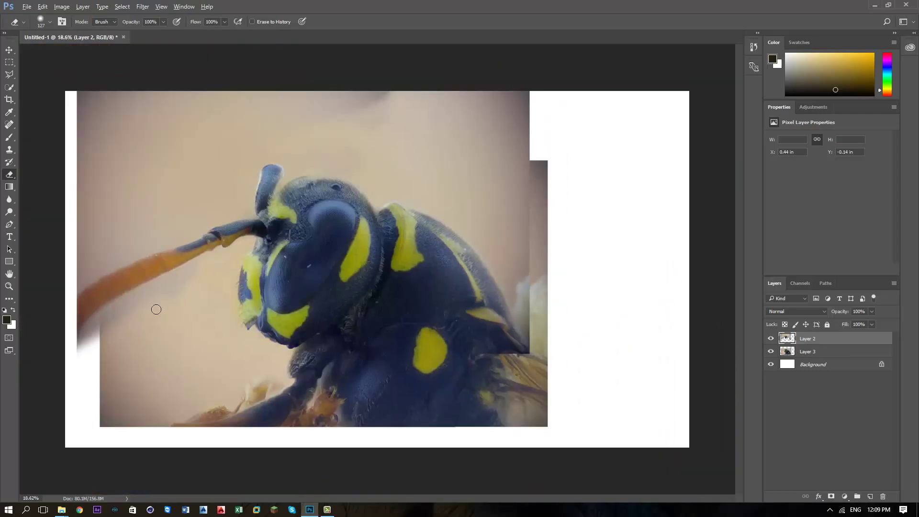
scroll(267, 291, "up", 2)
scroll(330, 269, "up", 2)
scroll(281, 278, "up", 1)
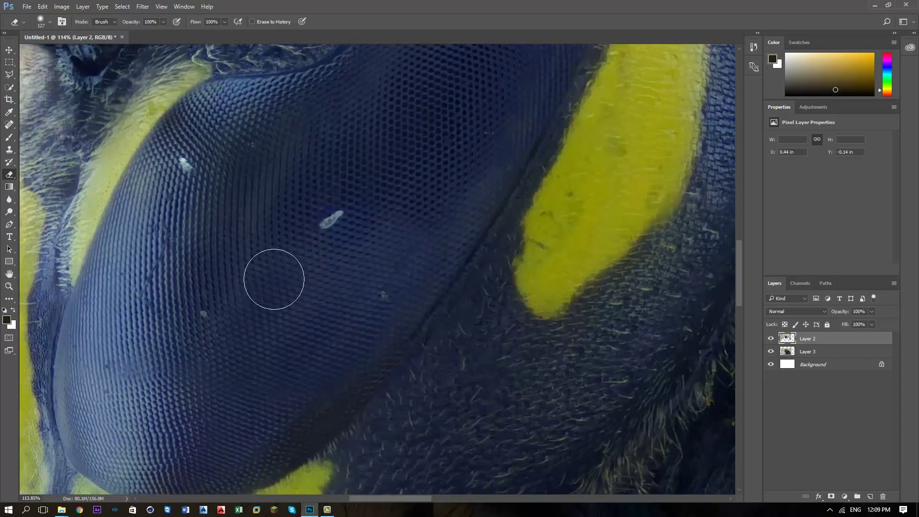
scroll(273, 273, "down", 1)
scroll(274, 279, "down", 2)
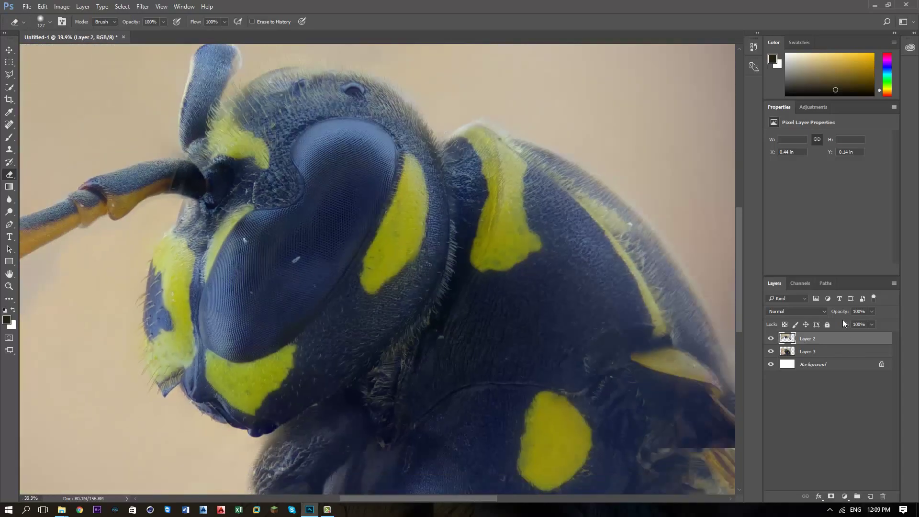
left_click(771, 339)
scroll(289, 280, "up", 2)
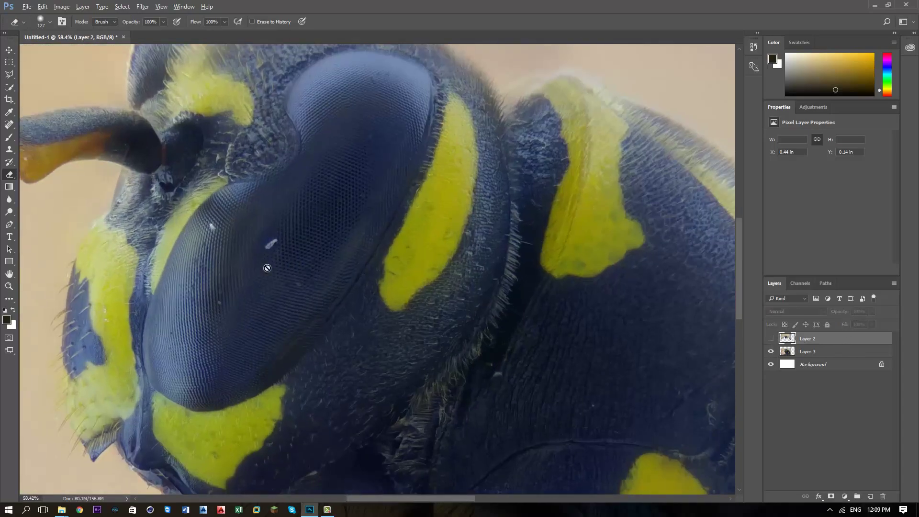
scroll(289, 279, "up", 1)
left_click(771, 339)
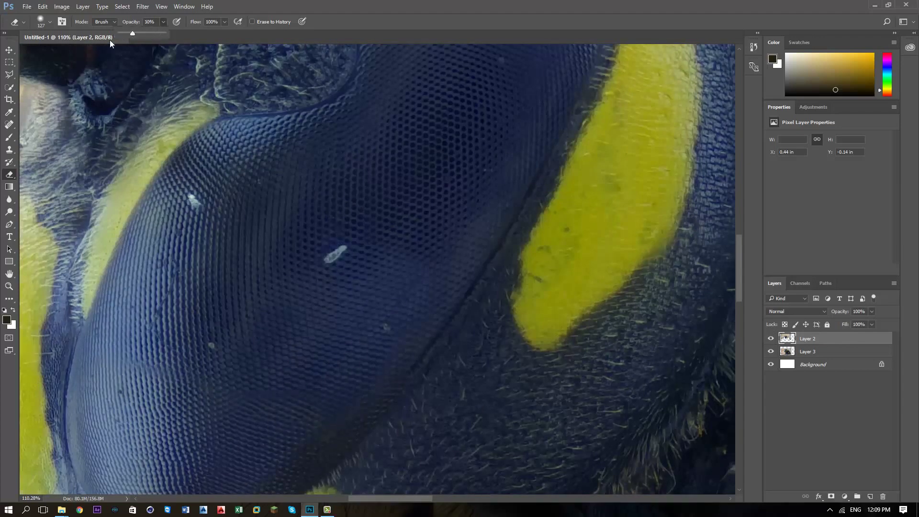
With the eraser at 30% opacity, erase over the eye and nudge Layer 2 right to align
mouse_move(139, 366)
left_mouse_down()
mouse_move(148, 323)
mouse_move(127, 211)
left_mouse_up()
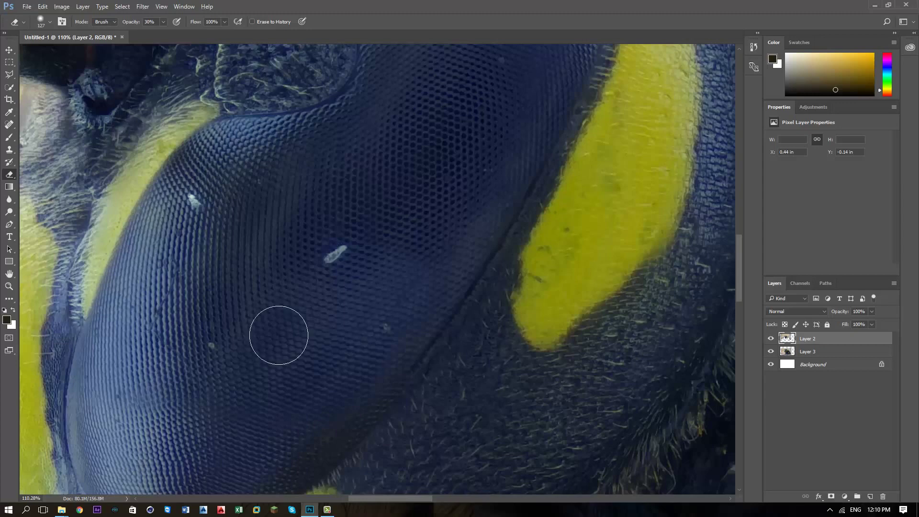
key("v")
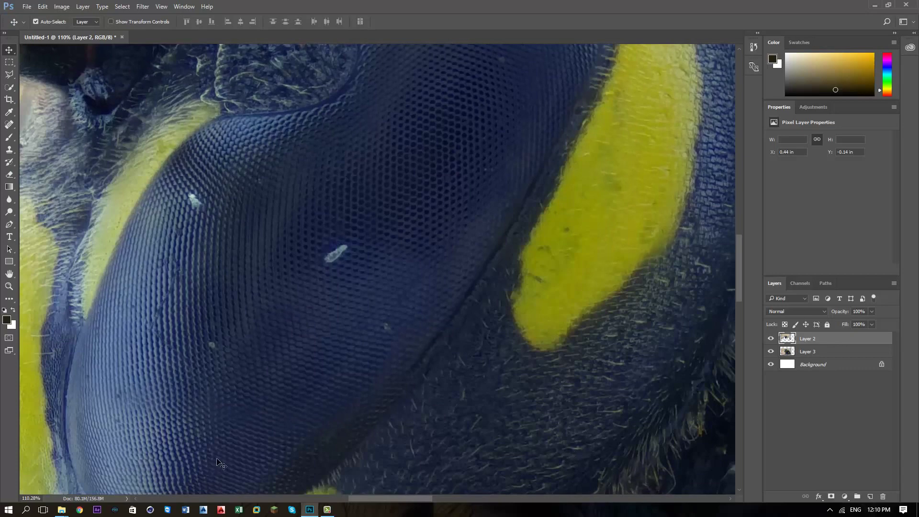
key("Right")
scroll(215, 464, "down", 3)
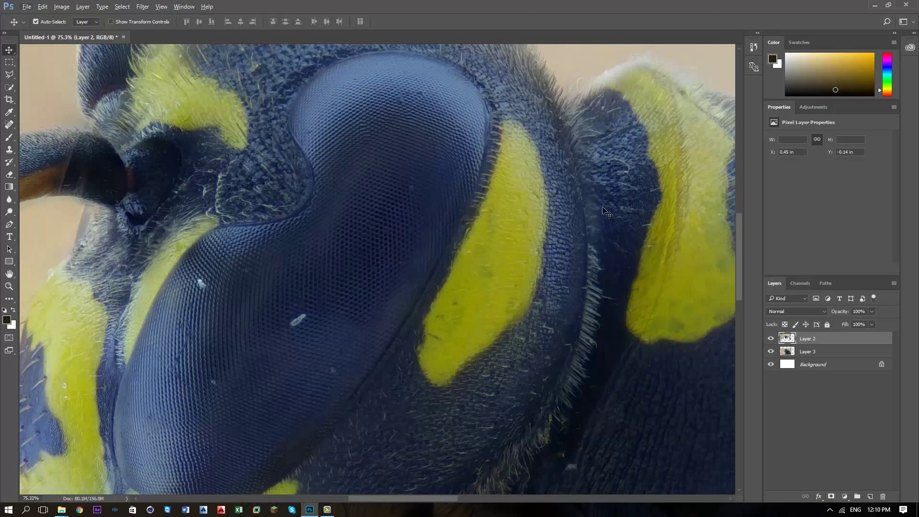
scroll(122, 226, "up", 3)
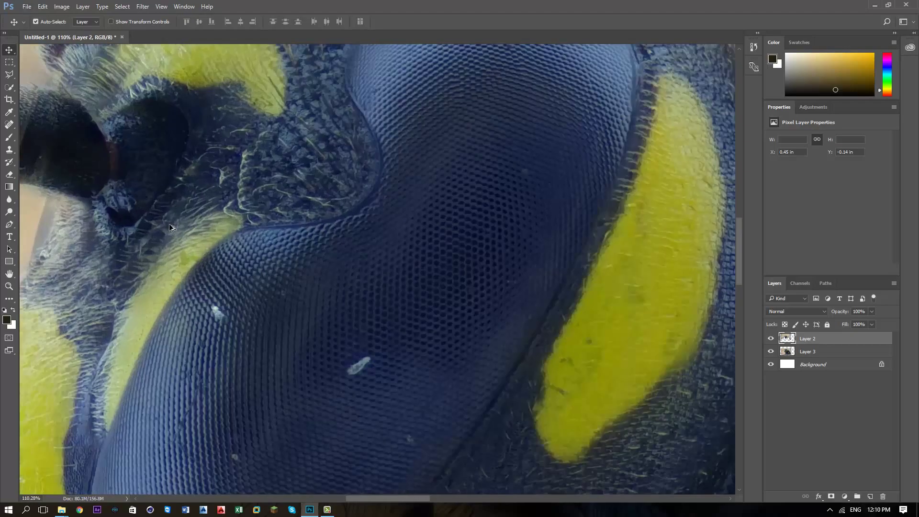
mouse_move(741, 263)
left_mouse_down()
mouse_move(741, 209)
mouse_move(747, 318)
left_mouse_up()
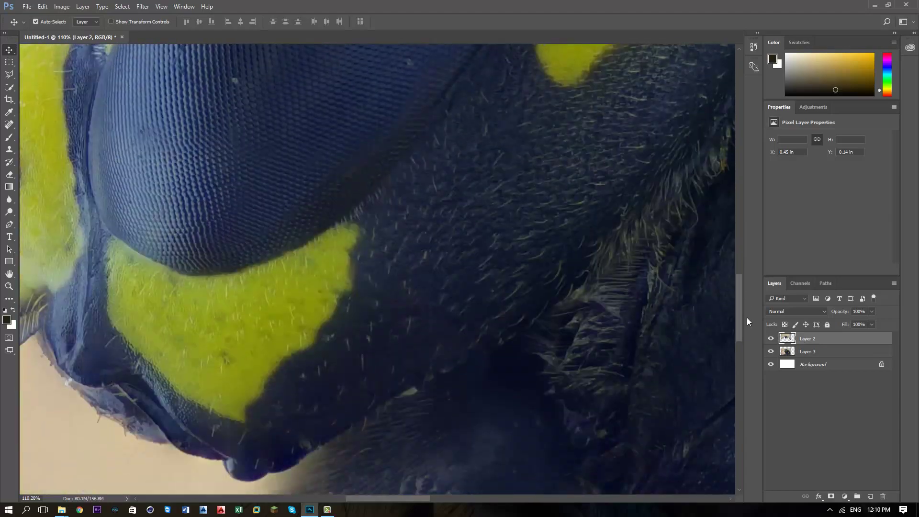
left_click_drag(417, 497, 375, 495)
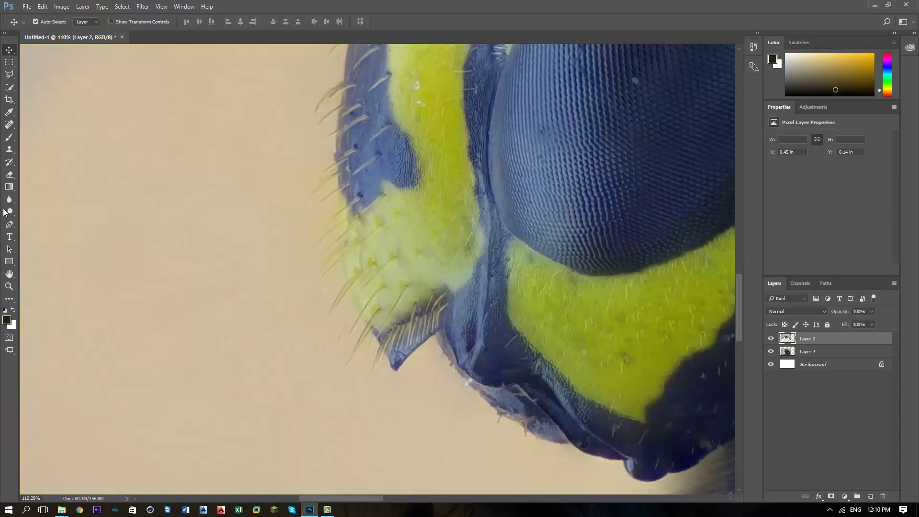
With Layer 3 hidden, erase Layer 2's edges at 100% eraser opacity, then show Layer 3 again
key("e")
scroll(585, 425, "down", 5)
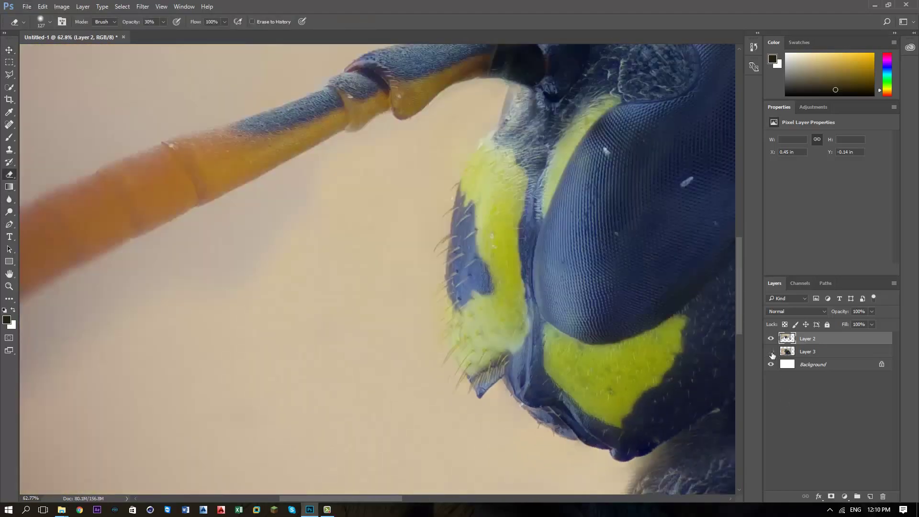
left_click(771, 352)
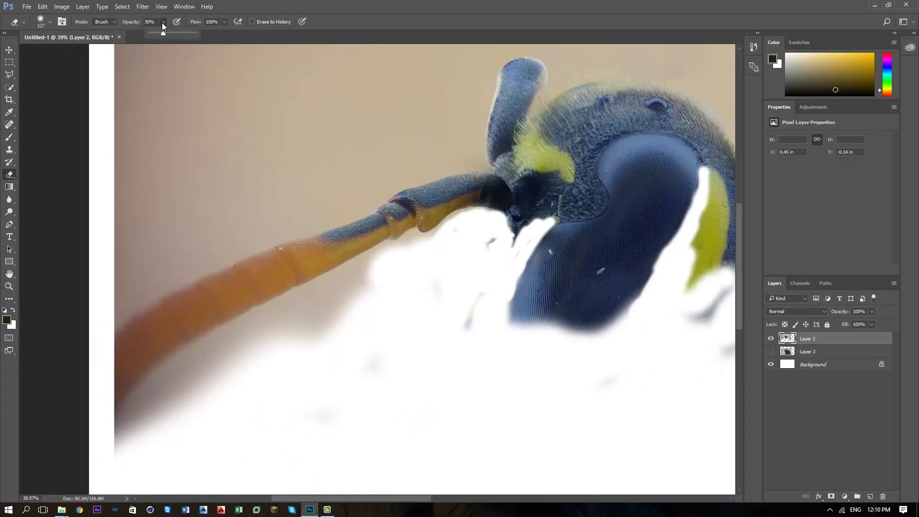
left_click_drag(454, 339, 454, 241)
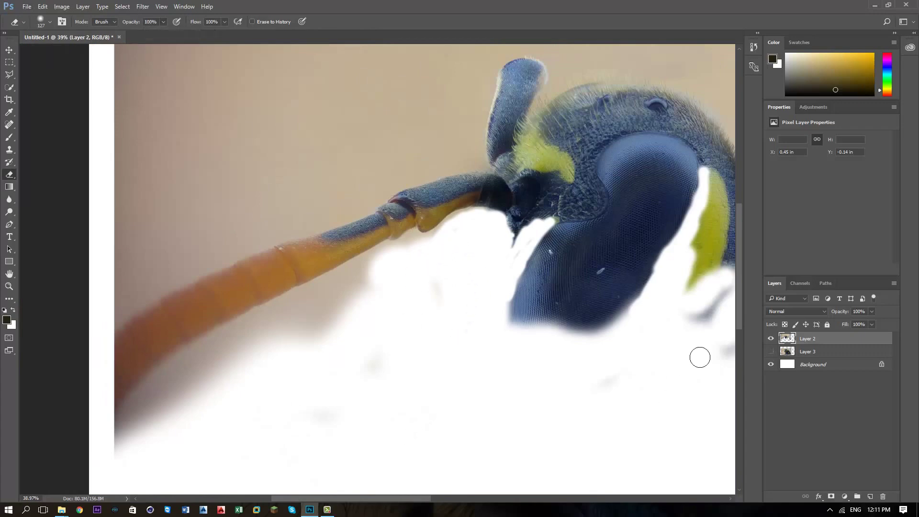
left_click_drag(430, 500, 453, 499)
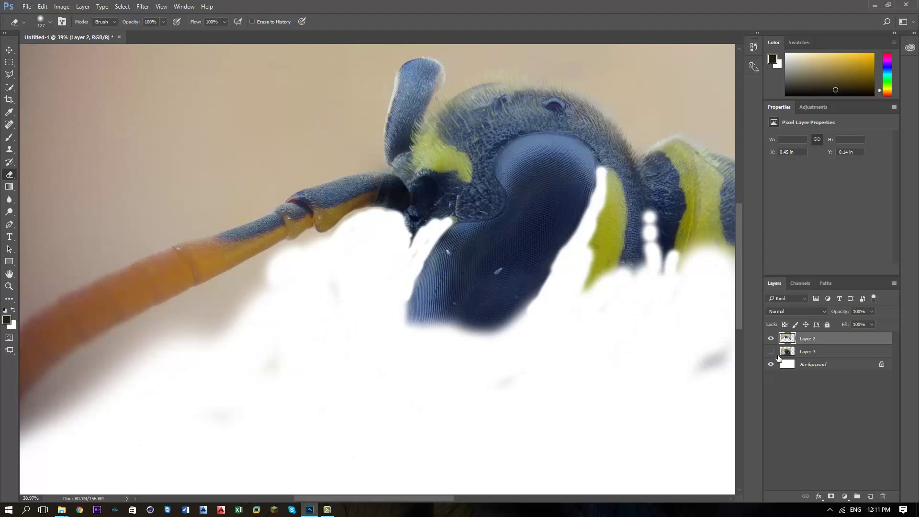
left_click(772, 351)
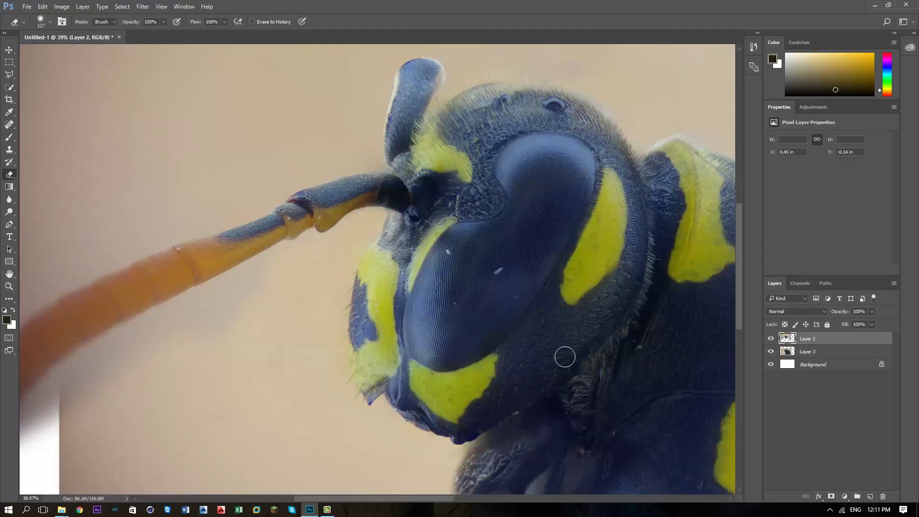
Erase Layer 3's lower-right edge and Layer 2's right seam, then toggle Layer 2 to check the blend
scroll(566, 302, "down", 3)
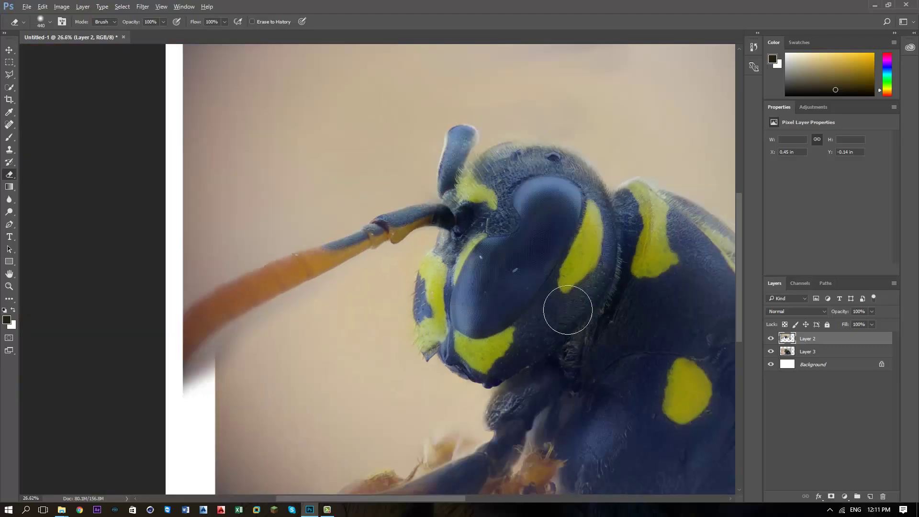
left_click(817, 354)
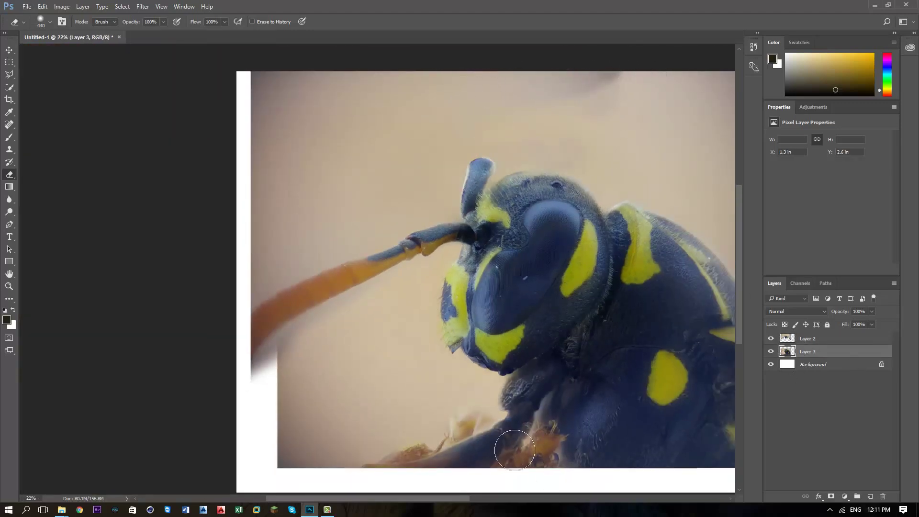
left_click_drag(449, 499, 484, 499)
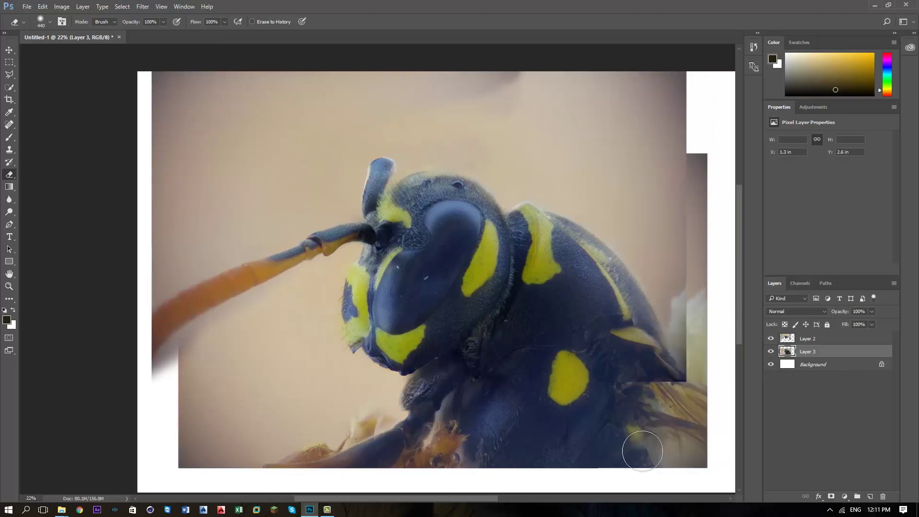
left_click_drag(642, 451, 623, 383)
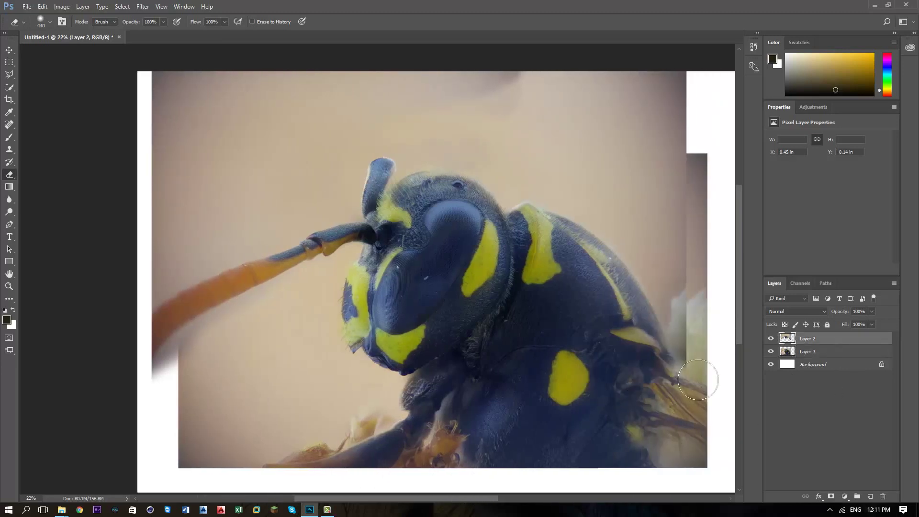
mouse_move(708, 375)
left_mouse_down()
mouse_move(704, 267)
mouse_move(693, 345)
mouse_move(712, 119)
left_mouse_up()
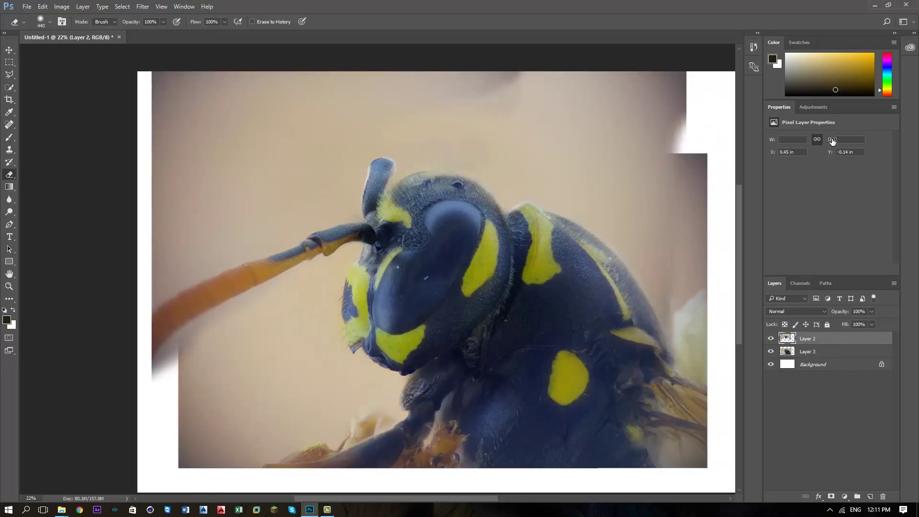
left_click(771, 339)
left_click(771, 339)
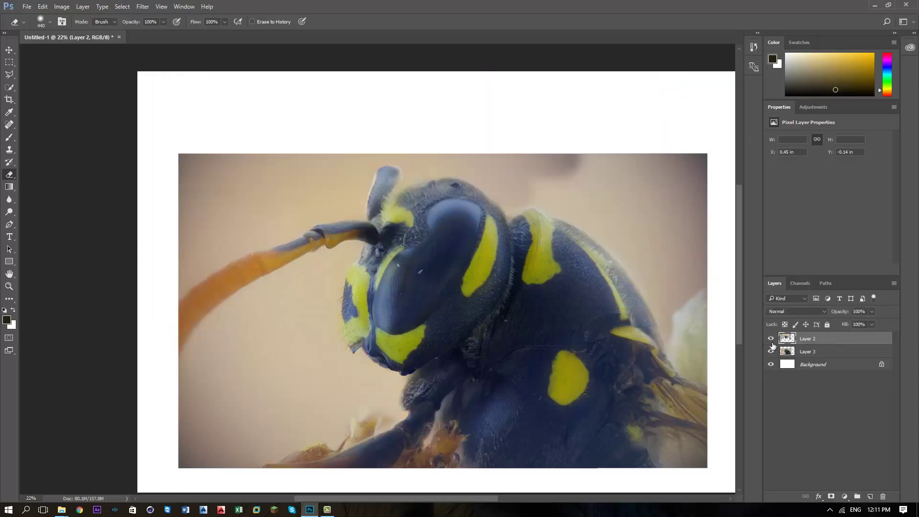
left_click(771, 339)
left_click(771, 339)
Merge the two wasp layers into a single Layer 2 and select it
right_click(827, 349)
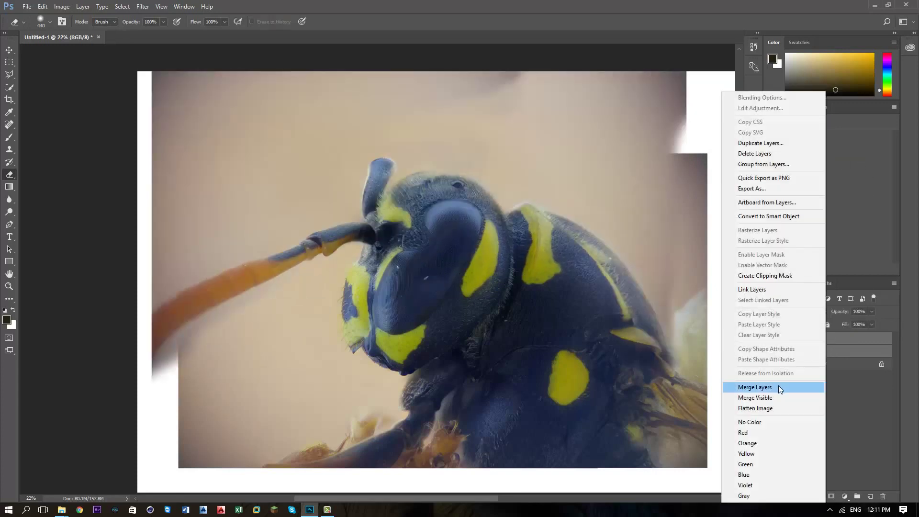
left_click(779, 386)
left_click(838, 339)
scroll(471, 297, "down", 2)
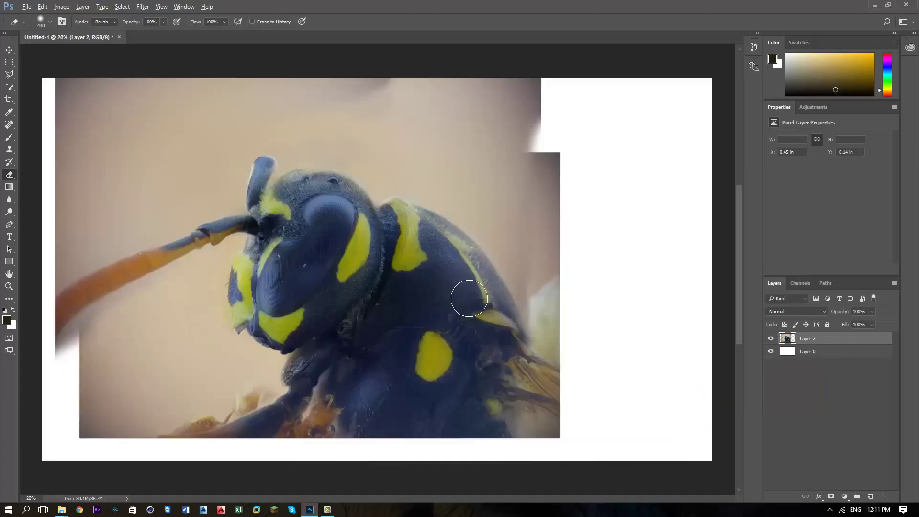
Free Transform the merged wasp photo to about 199%, repositioning it to fill the canvas
left_click(63, 7)
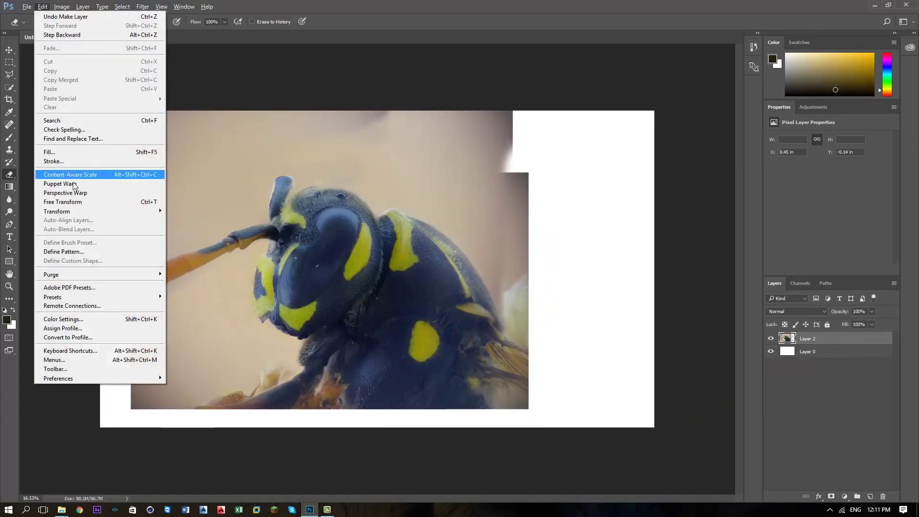
left_click(76, 173)
scroll(460, 238, "down", 2)
left_click_drag(481, 160, 704, 3)
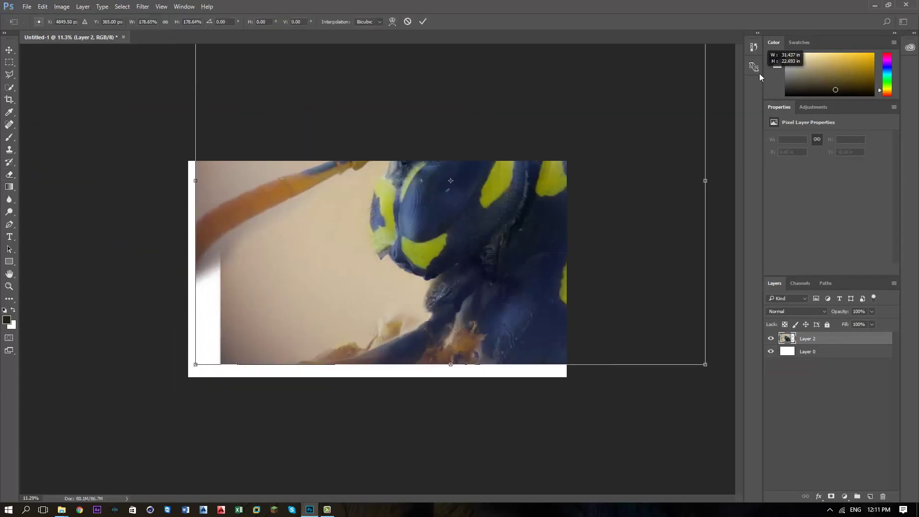
left_click_drag(196, 365, 47, 471)
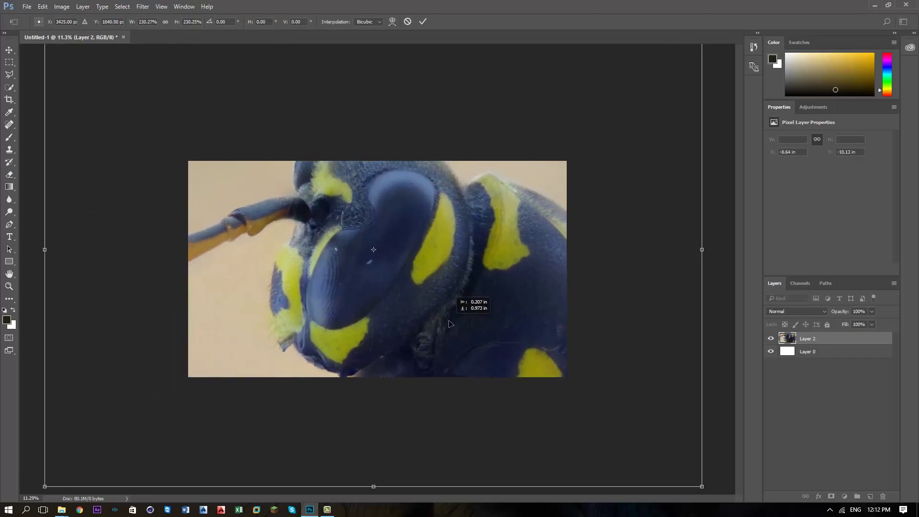
scroll(545, 349, "down", 2)
left_click_drag(585, 403, 538, 374)
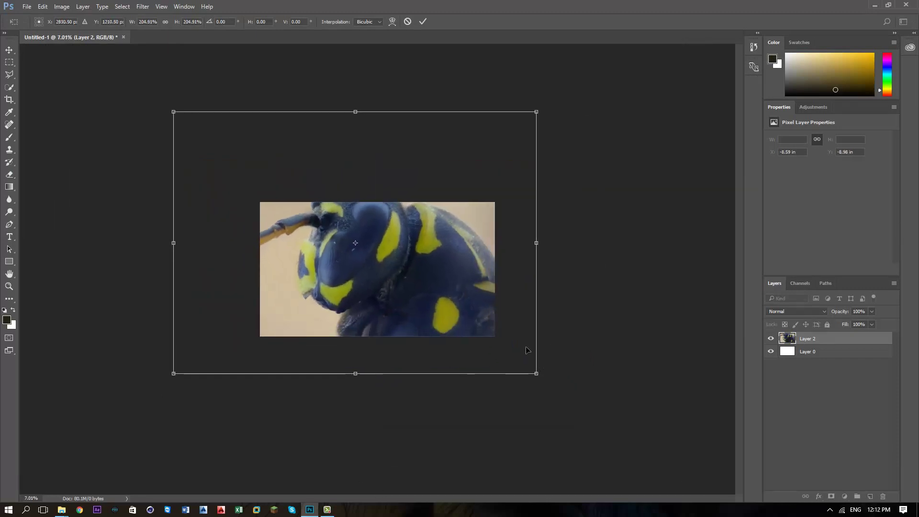
left_click_drag(522, 331, 556, 353)
left_click_drag(573, 135, 561, 142)
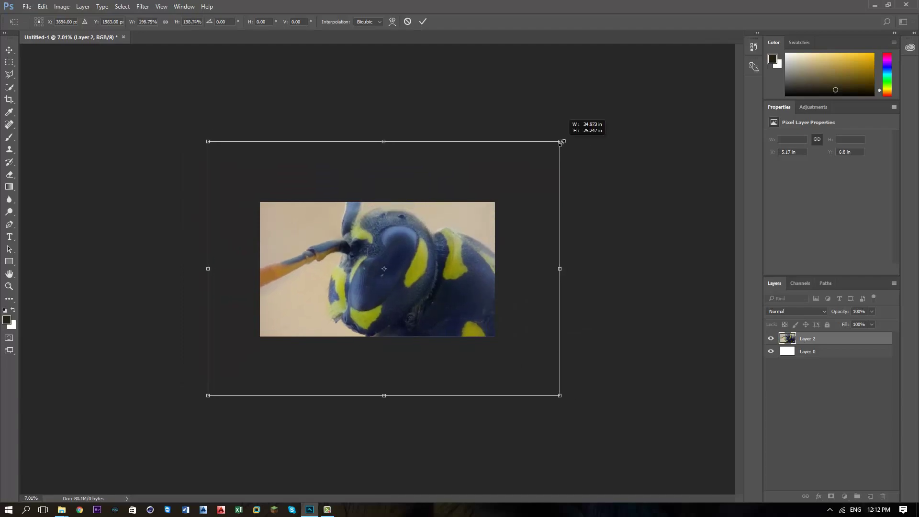
left_click(423, 21)
Switch back to the Eraser and hide Layer 2 to compare the layers
key("e")
scroll(377, 309, "up", 3)
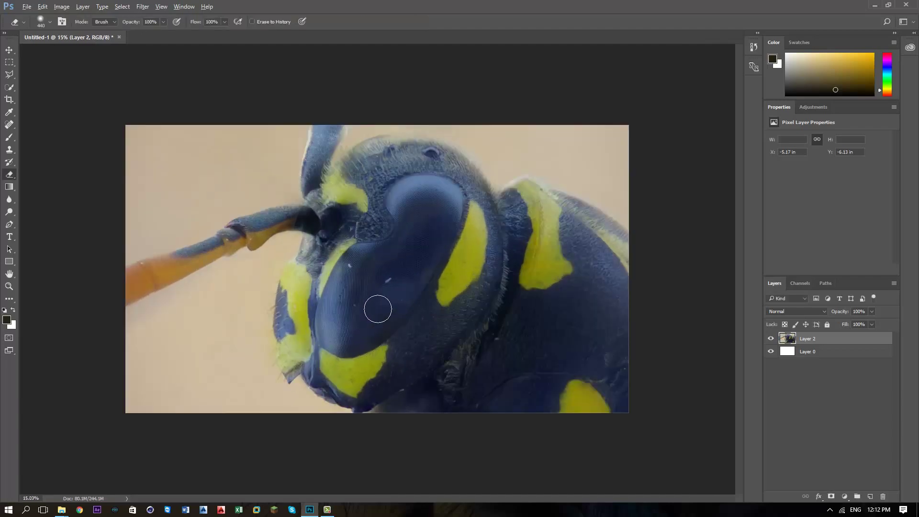
scroll(378, 308, "up", 2)
scroll(386, 336, "up", 1)
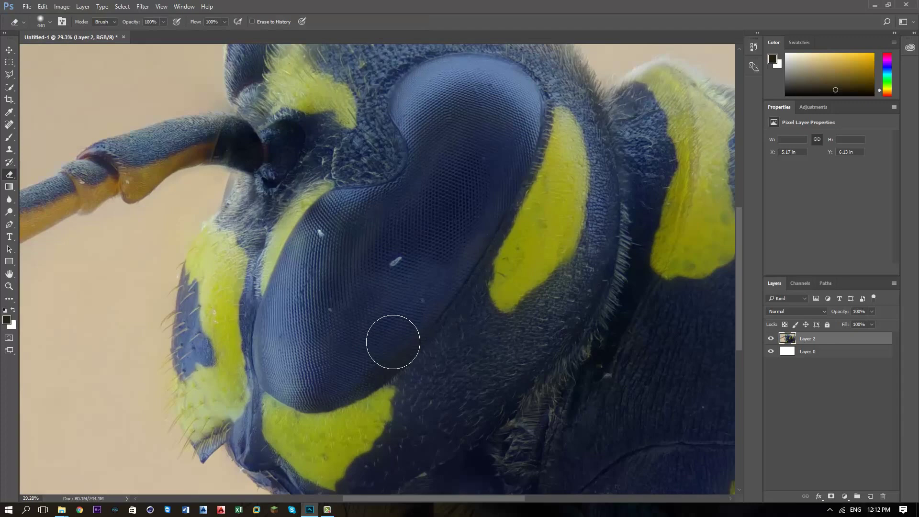
scroll(393, 342, "down", 1)
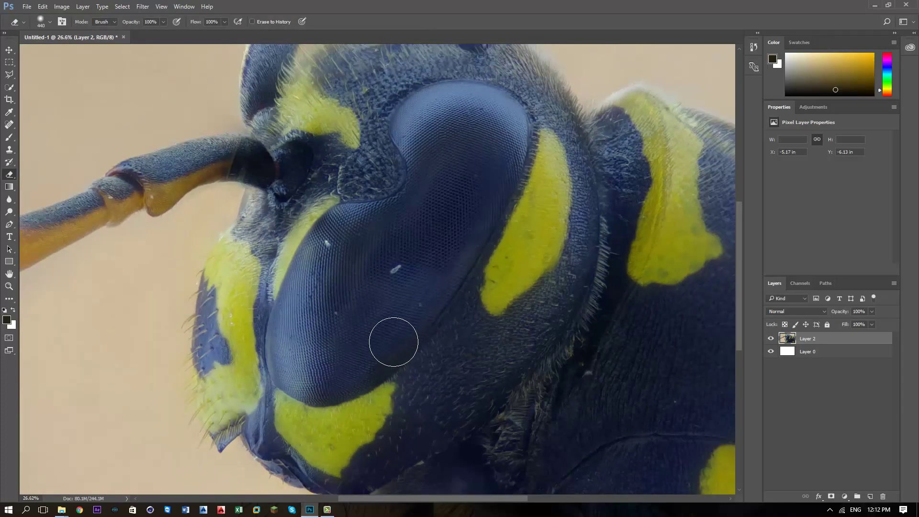
scroll(394, 342, "down", 1)
left_click(769, 341)
left_click(769, 340)
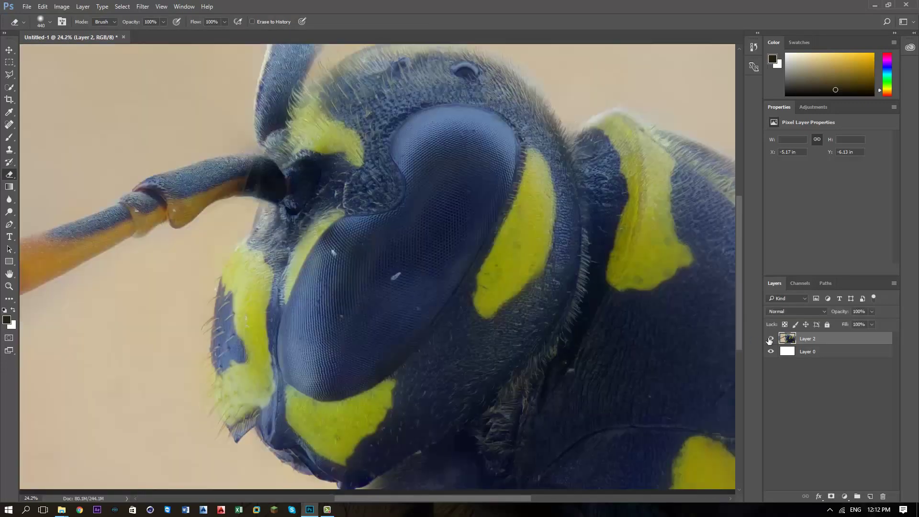
Preview the selected wasp photos in Windows Photo Viewer, then return to the Photoshop composite
left_click(135, 479)
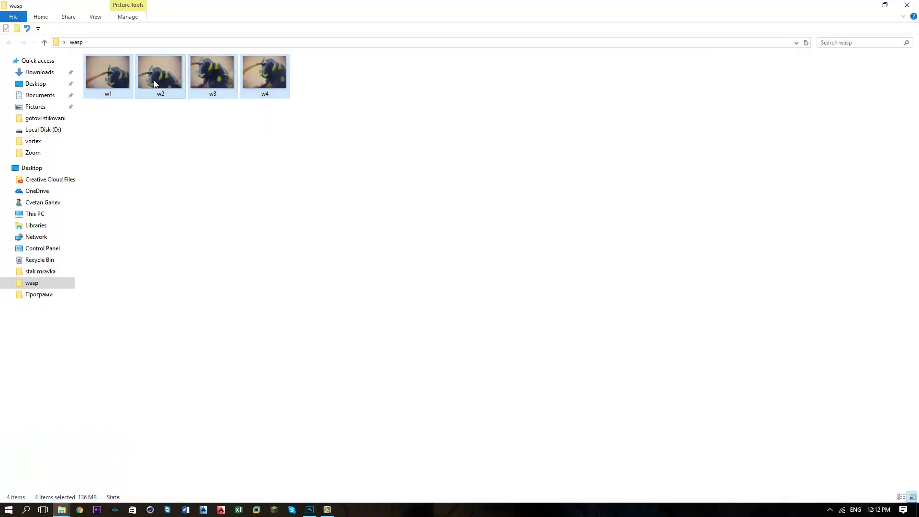
key("Return")
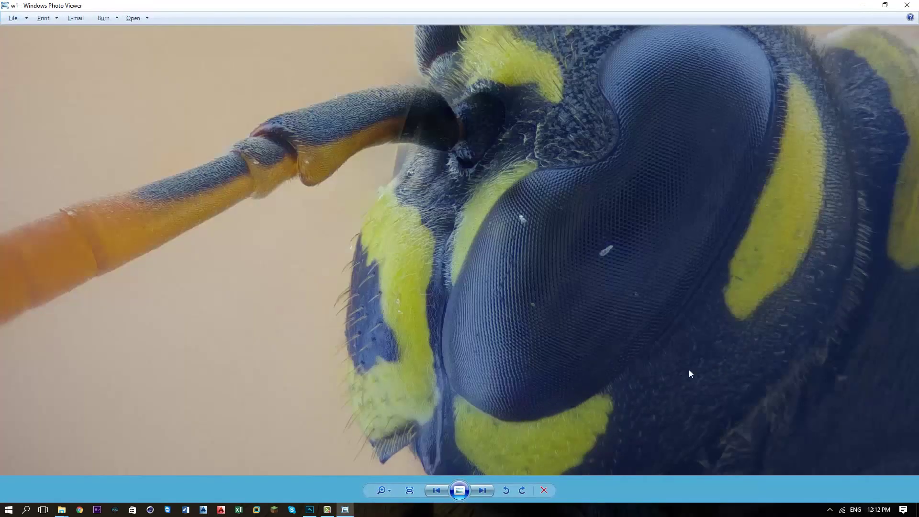
left_click(311, 509)
scroll(416, 389, "up", 2)
scroll(418, 390, "up", 2)
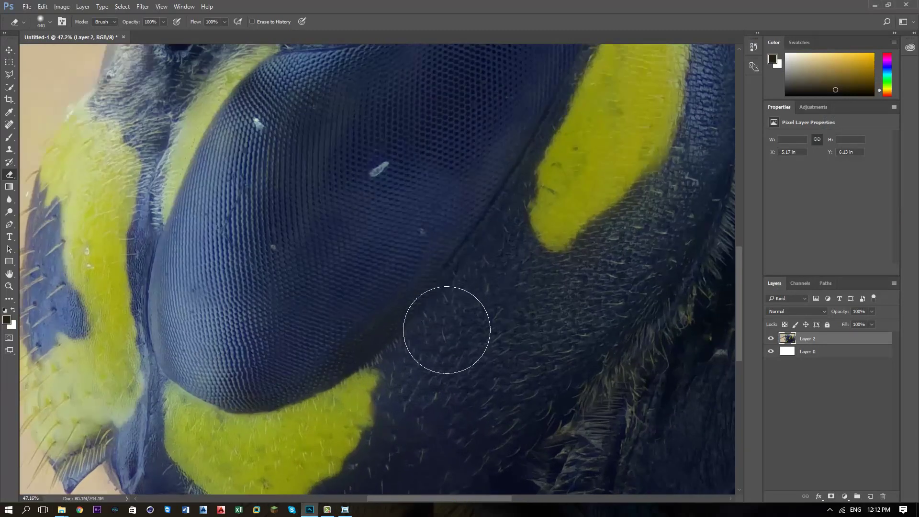
scroll(447, 325, "down", 3)
Preview w3 from the wasp folder and open it with Adobe Photoshop CC 2017
left_click(62, 511)
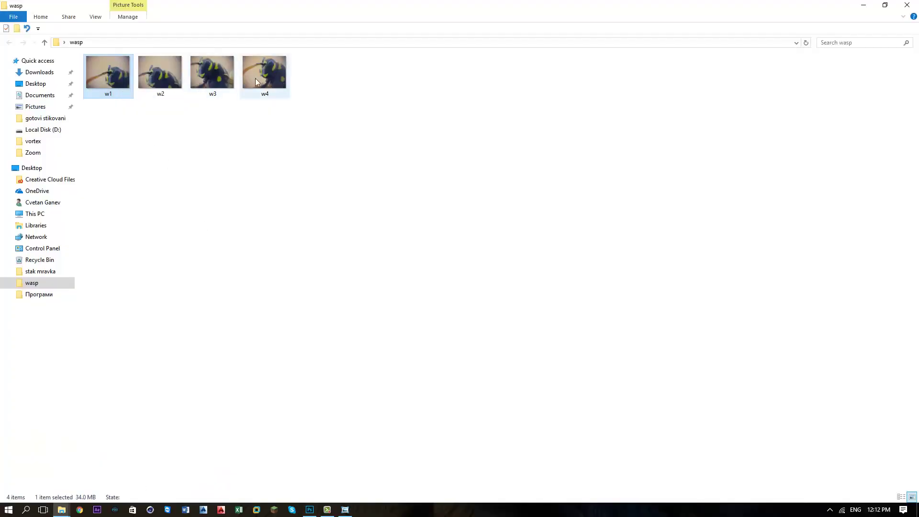
double_click(213, 76)
scroll(354, 277, "up", 5)
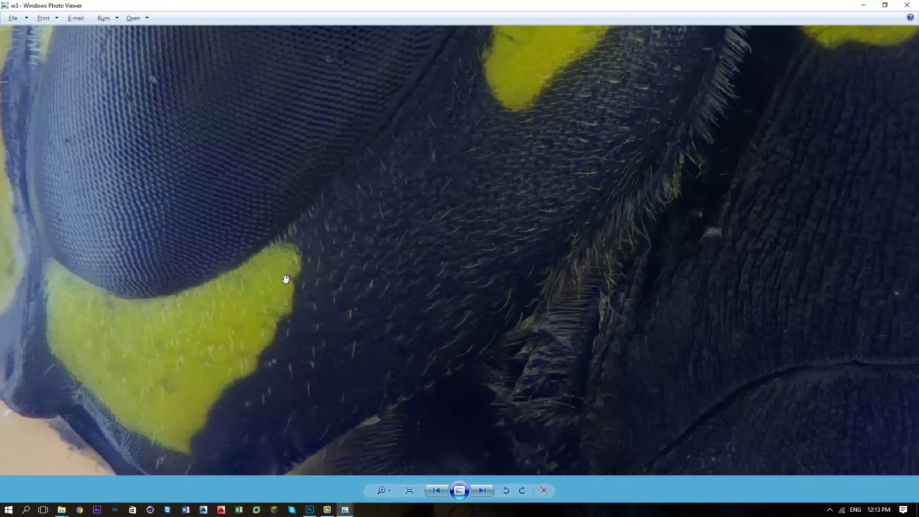
scroll(286, 279, "down", 2)
right_click(330, 191)
mouse_move(388, 197)
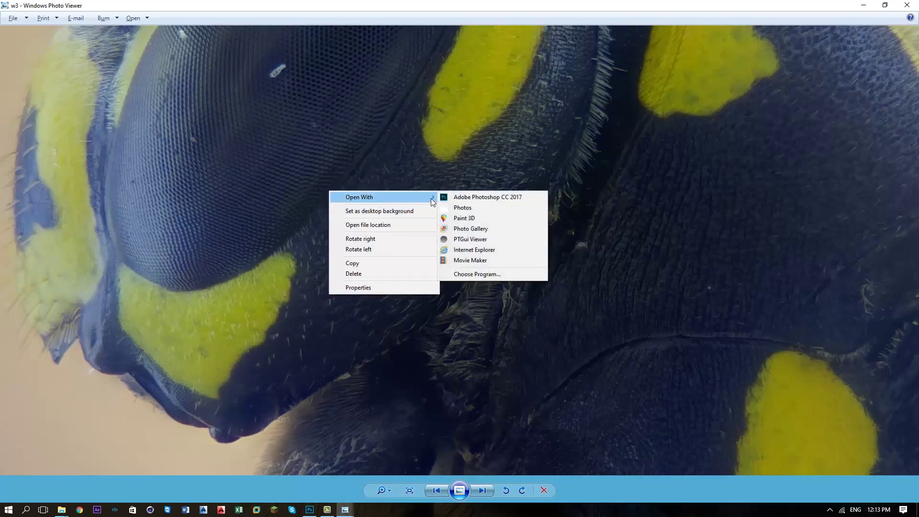
left_click(486, 195)
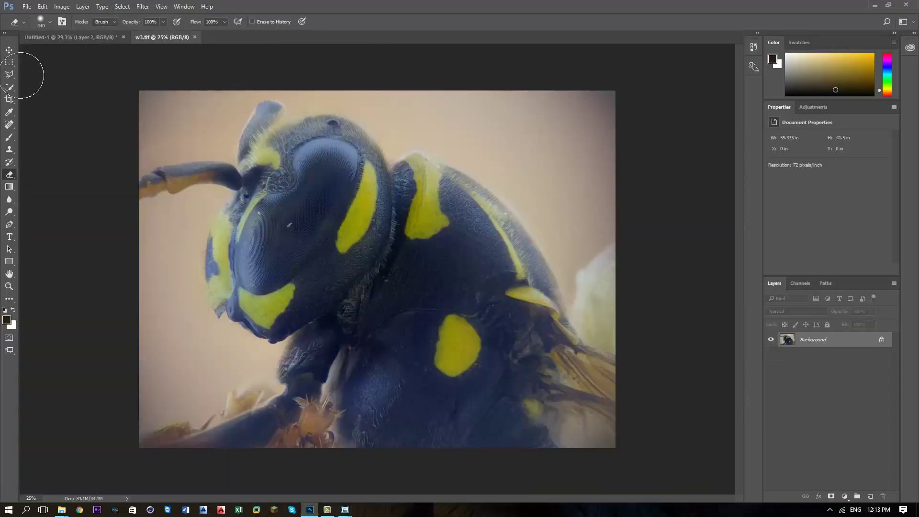
Polygonal-lasso the stripe area in w3.tif and copy it to a new layer with Layer via Copy
left_click(10, 74)
scroll(282, 292, "up", 3)
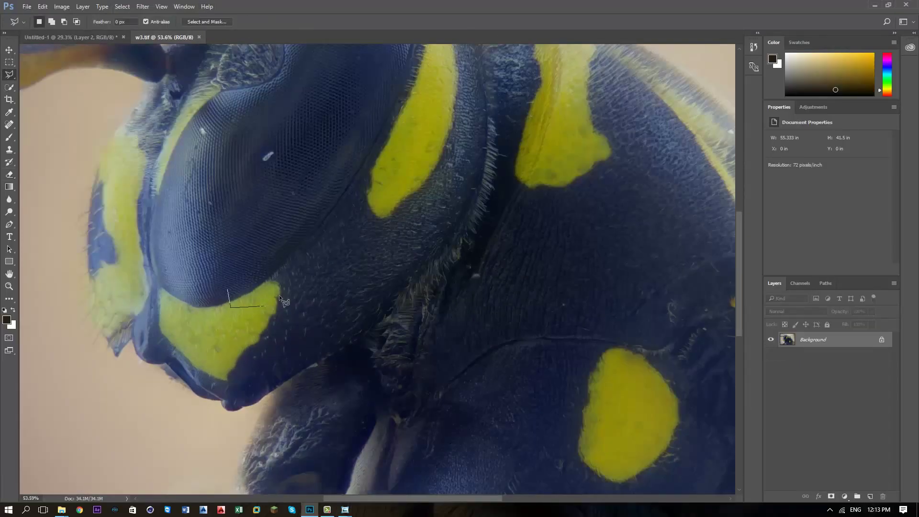
left_click(367, 215)
left_click(431, 93)
left_click(389, 64)
left_click(229, 289)
right_click(251, 274)
left_click(322, 344)
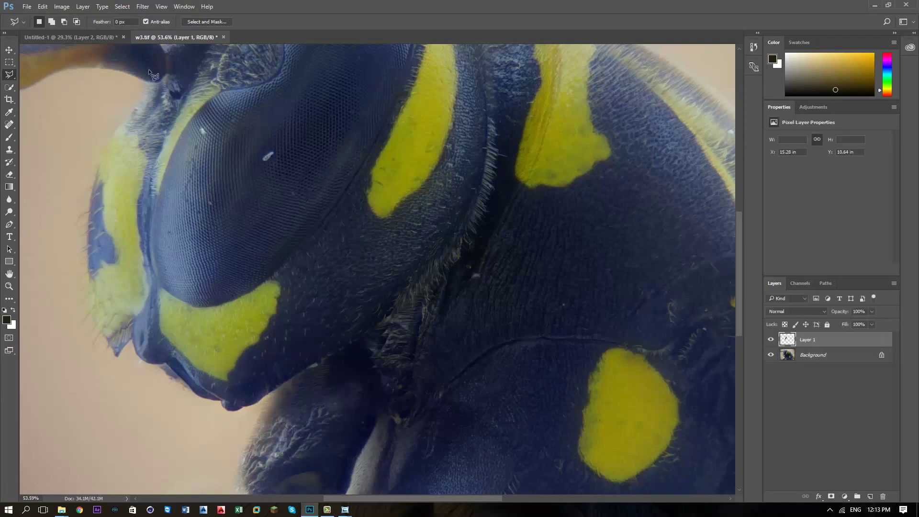
Move the copied patch into Untitled-1 and close w3.tif without saving
left_click(88, 37)
scroll(443, 334, "down", 5)
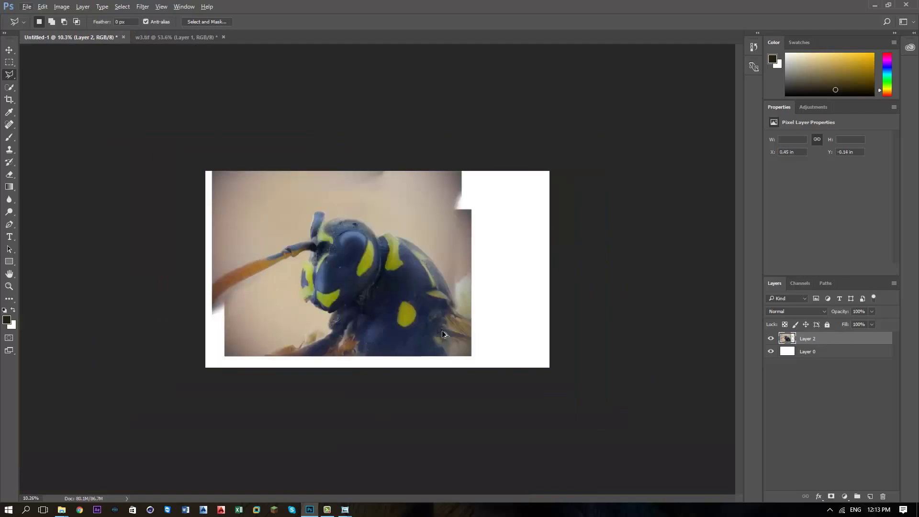
left_click_drag(177, 37, 408, 81)
key("v")
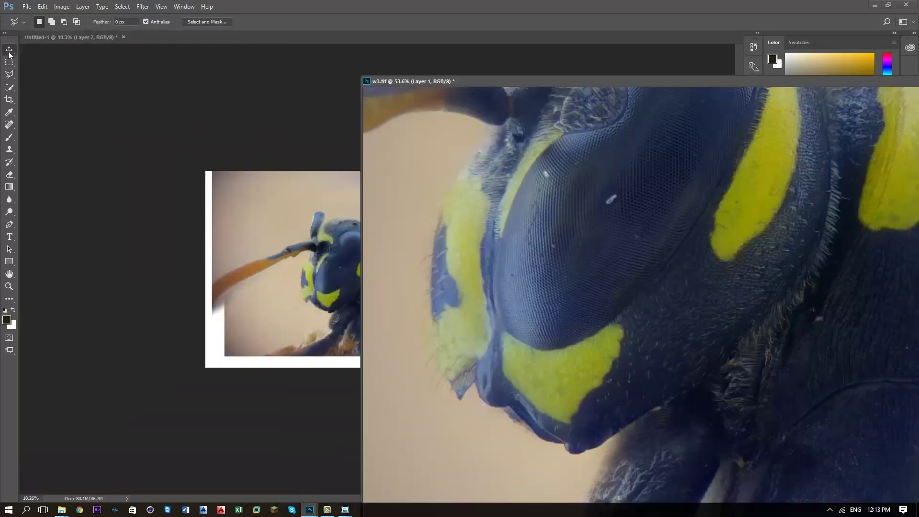
mouse_move(480, 255)
left_mouse_down()
mouse_move(567, 280)
mouse_move(306, 220)
left_mouse_up()
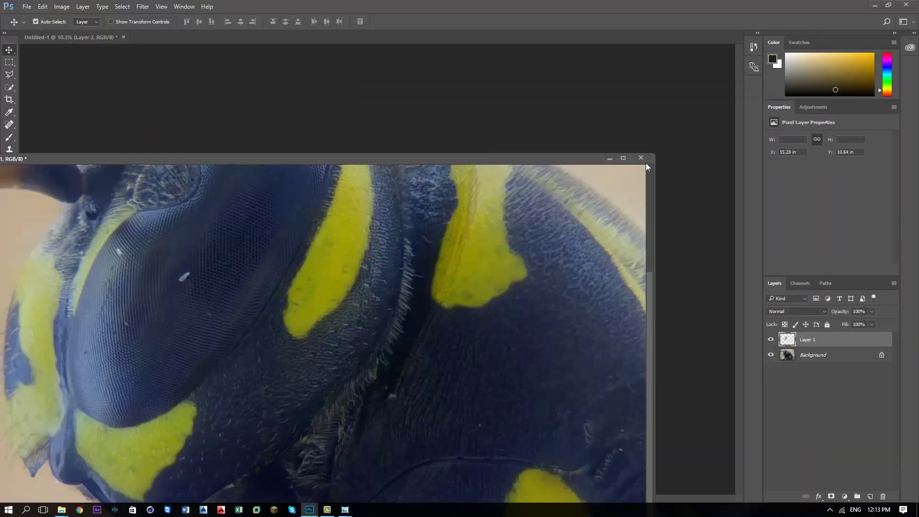
left_click(642, 157)
left_click(490, 193)
Position the new Layer 3 patch over the yellow stripe beside the eye
left_click(609, 158)
scroll(312, 286, "up", 5)
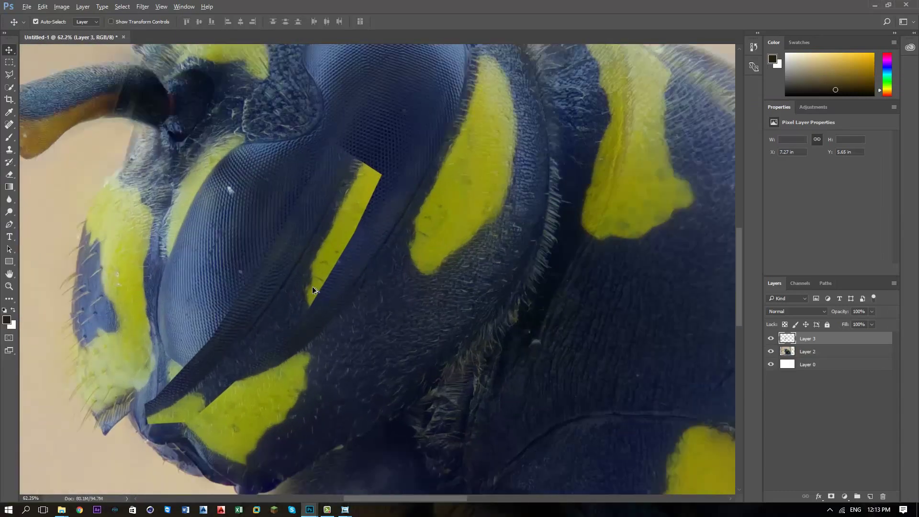
mouse_move(313, 287)
left_mouse_down()
mouse_move(437, 225)
mouse_move(409, 229)
left_mouse_up()
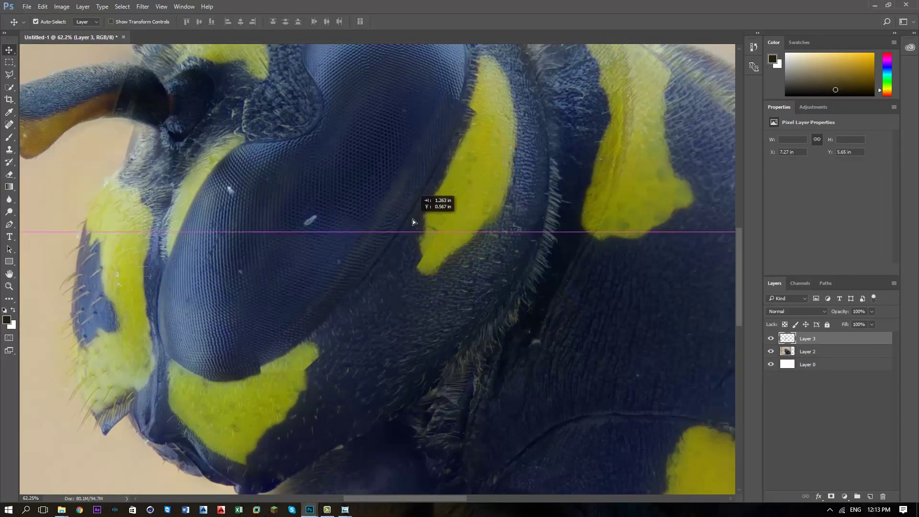
left_click_drag(409, 229, 452, 216)
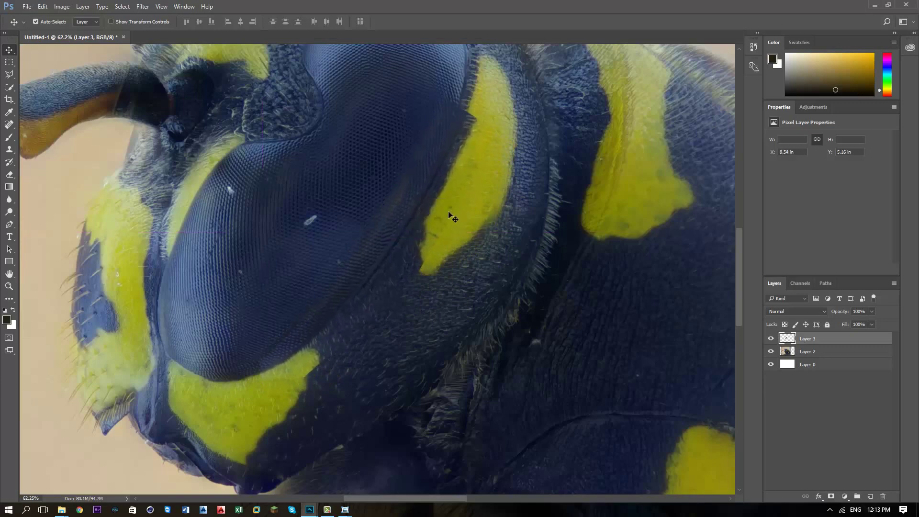
Erase the patch's hard edges with a roughly 122-size eraser, undoing the stray erase on the yellow band
key("e")
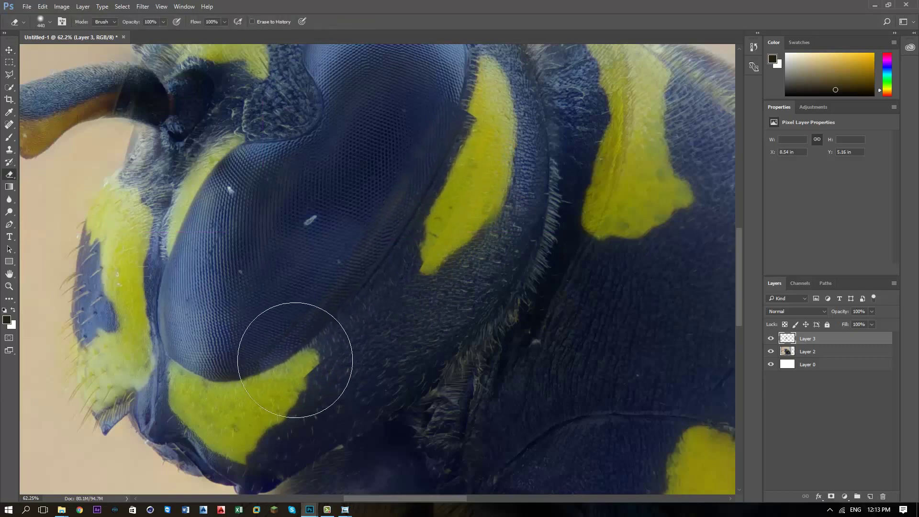
left_click_drag(295, 360, 285, 351)
left_click_drag(481, 107, 404, 185)
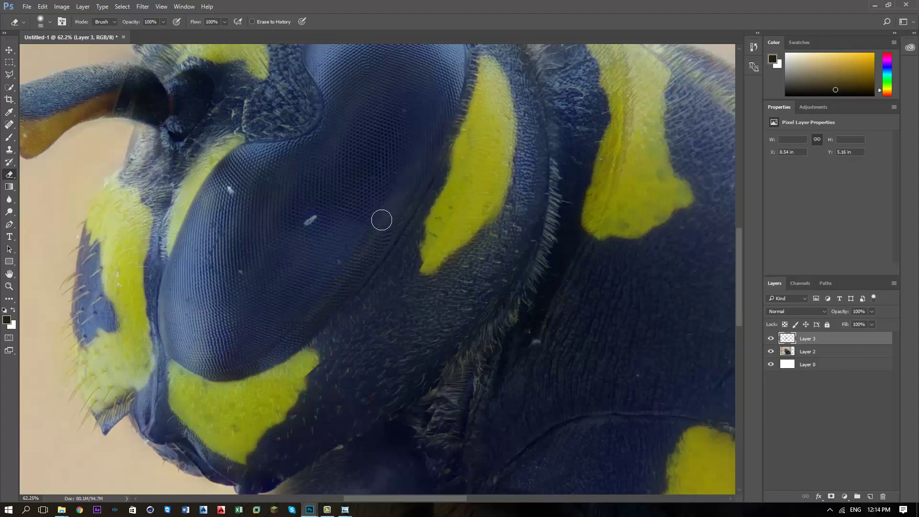
left_click_drag(286, 339, 309, 366)
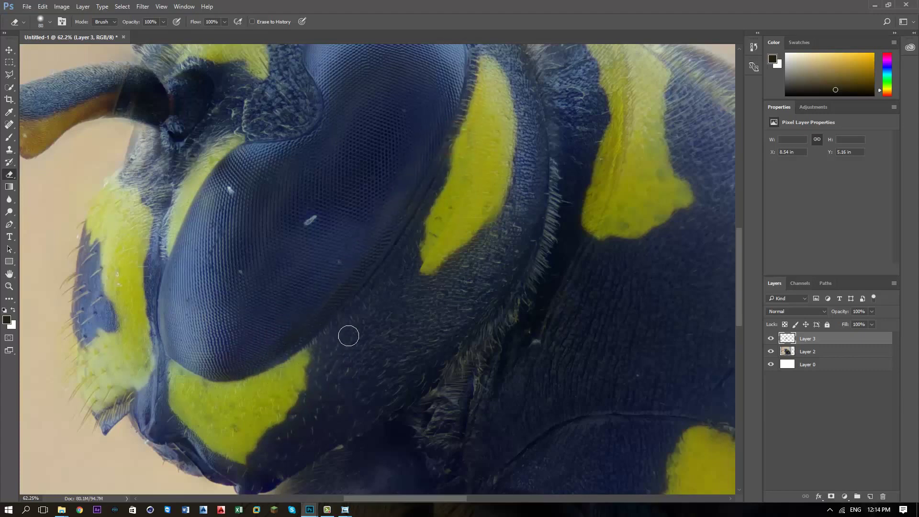
key("bracketleft")
left_click_drag(458, 214, 389, 295)
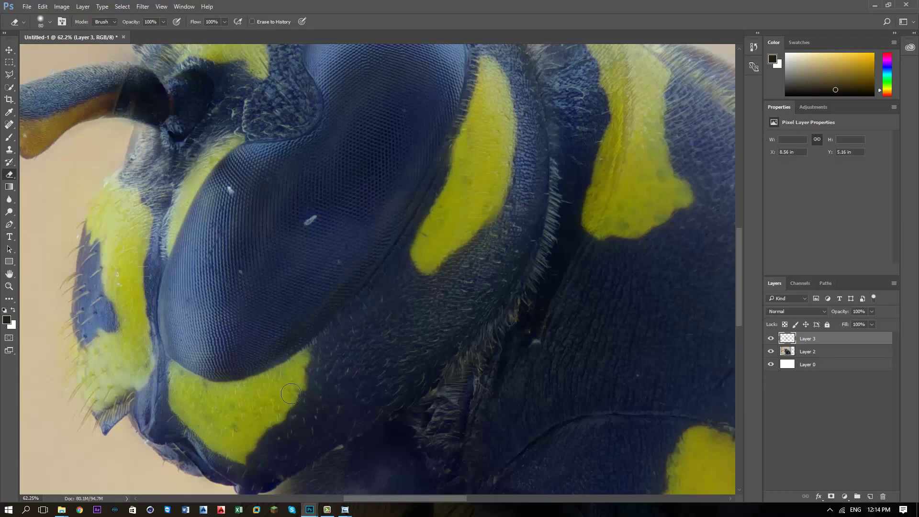
scroll(318, 384, "up", 3)
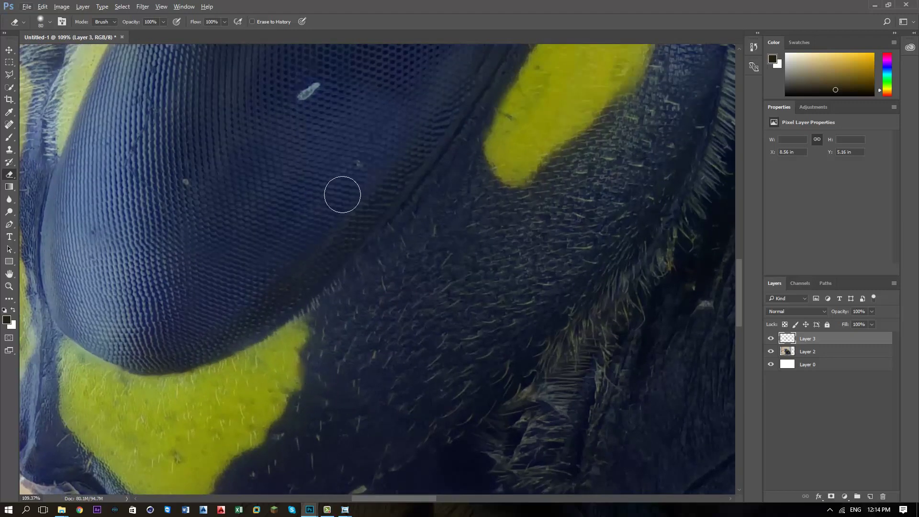
left_click_drag(343, 194, 337, 181)
left_click_drag(741, 271, 745, 241)
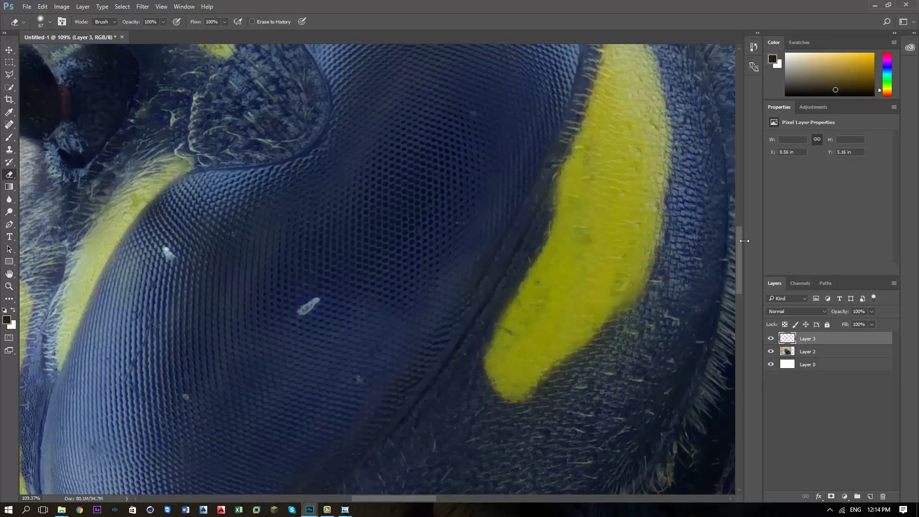
key("ctrl+z")
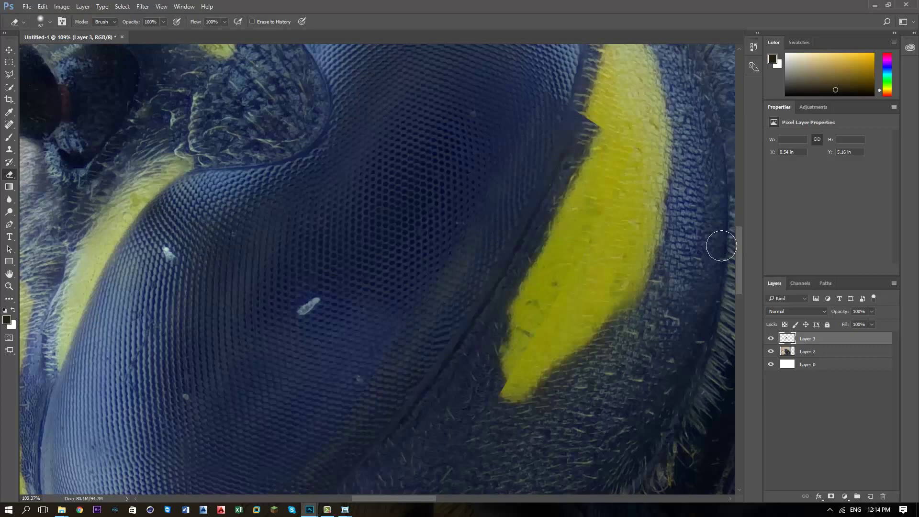
Lower Layer 3's opacity and shift it slightly left to line up with the eye
left_click(772, 340)
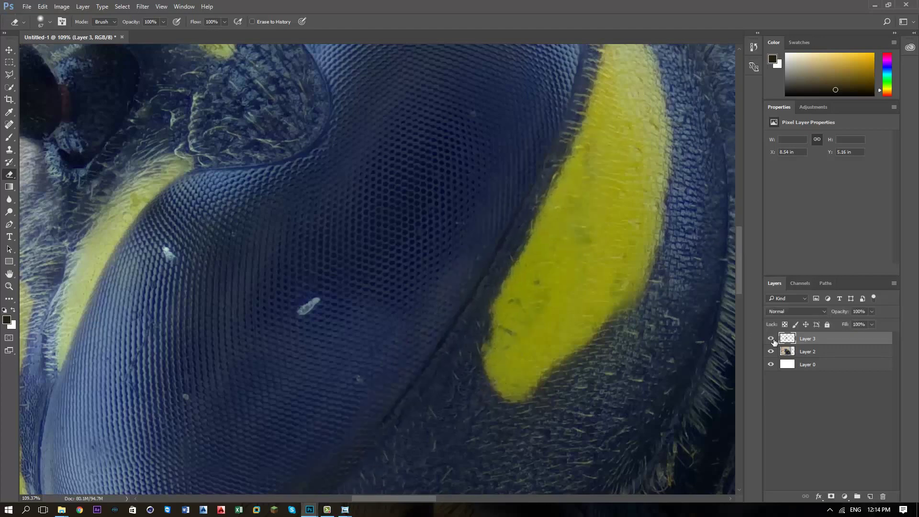
left_click(772, 340)
key("v")
left_click_drag(546, 206, 531, 205)
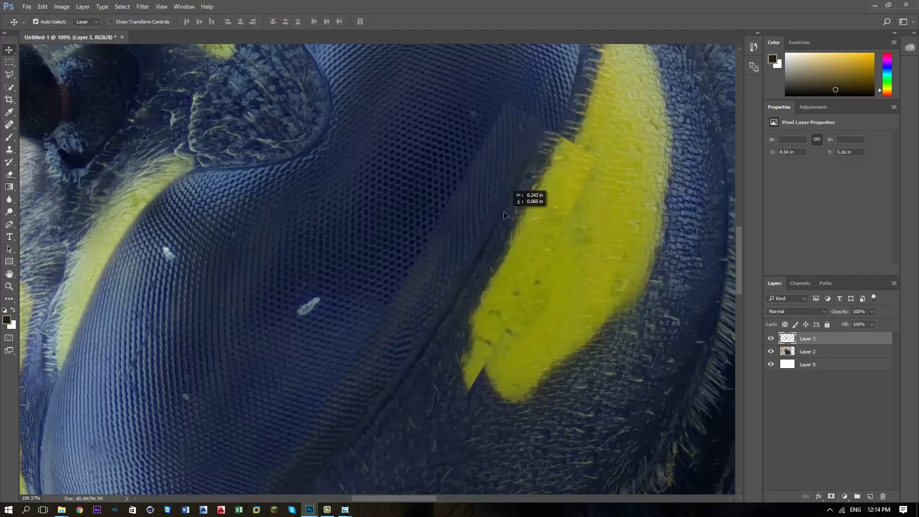
left_click(872, 312)
left_click_drag(875, 322, 855, 324)
left_click_drag(545, 195, 539, 194)
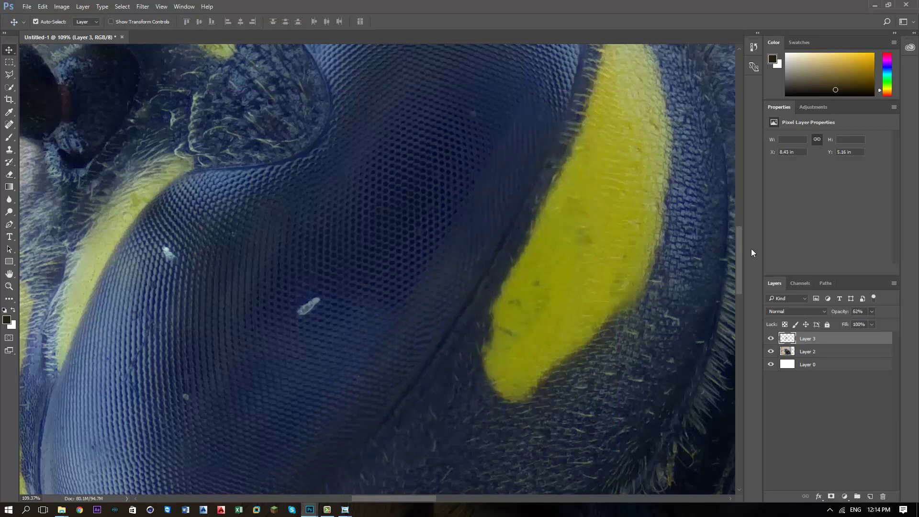
scroll(740, 263, "down", 3)
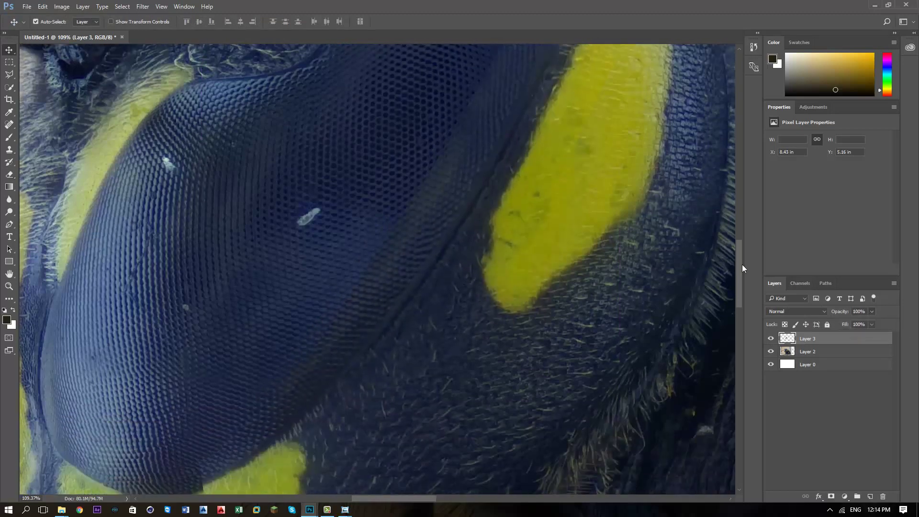
scroll(742, 266, "down", 1)
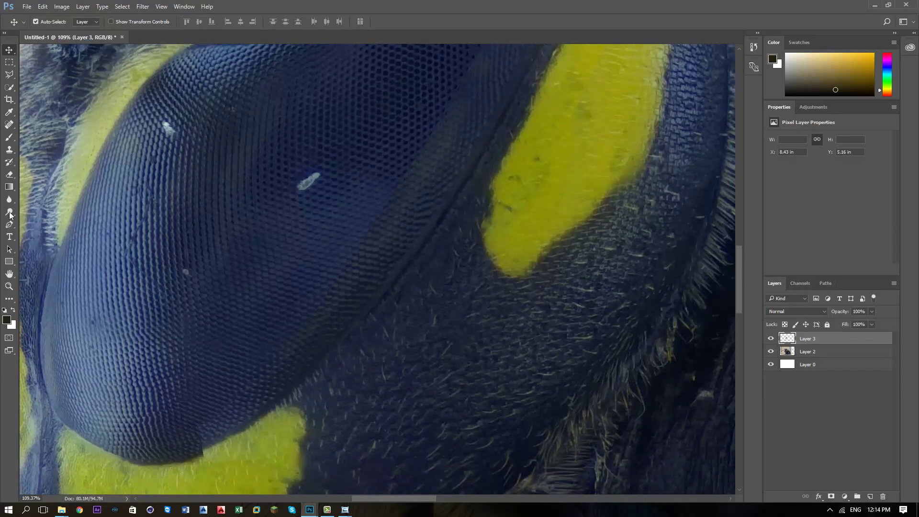
Erase the seam along the lower eye edge and restore Layer 3 to 100% opacity
key("e")
left_click_drag(251, 421, 195, 447)
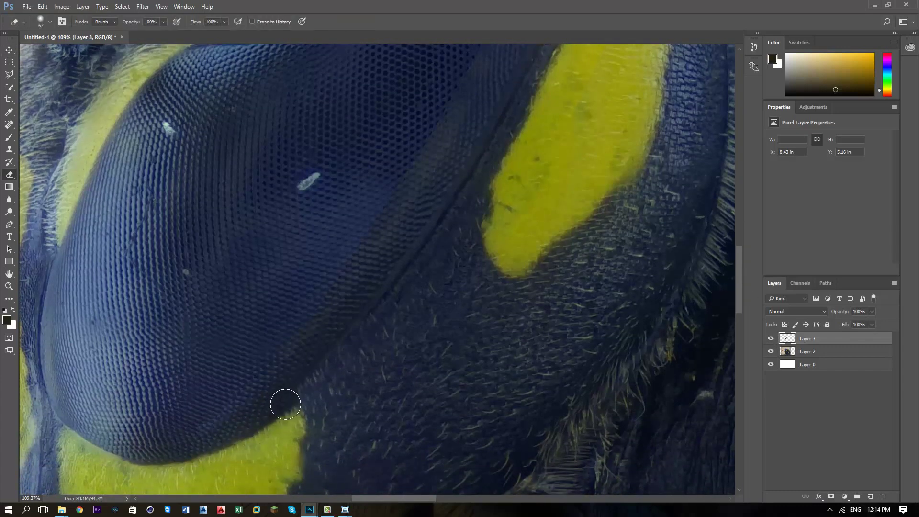
type("62")
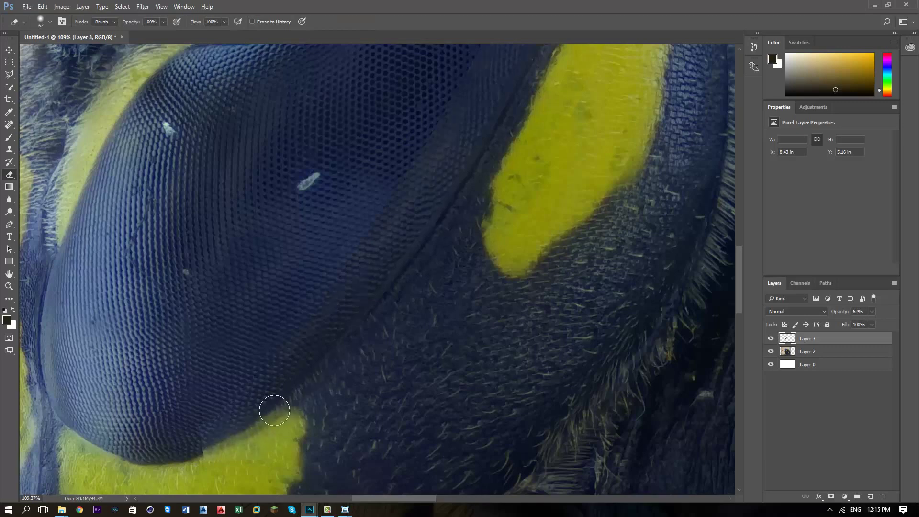
scroll(263, 336, "down", 3)
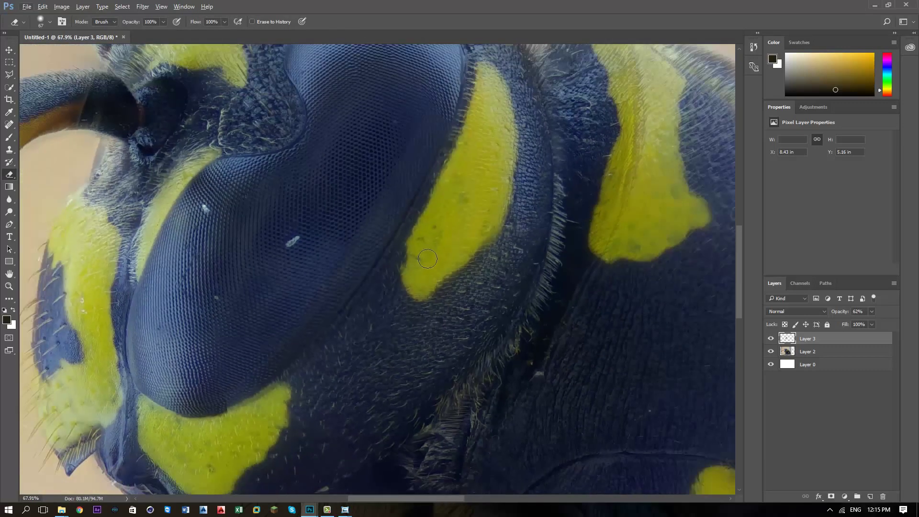
key("v")
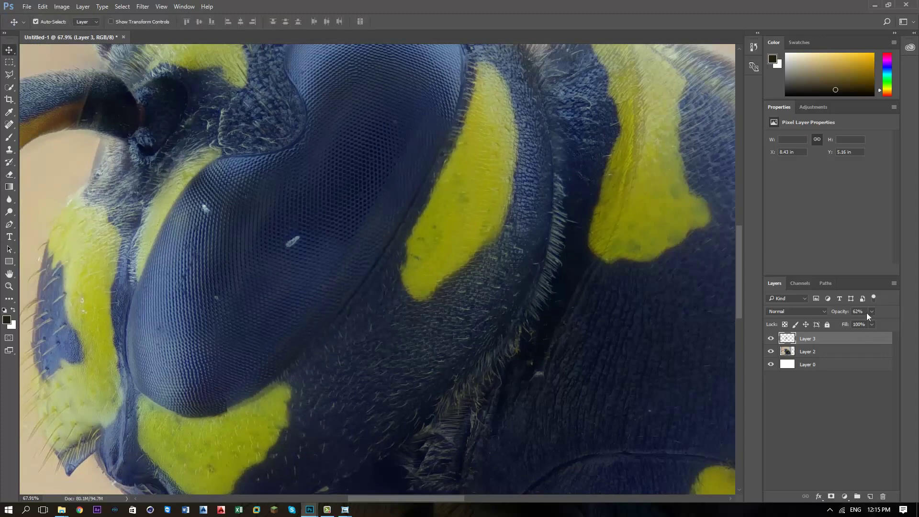
left_click_drag(872, 324, 891, 324)
left_click(771, 339)
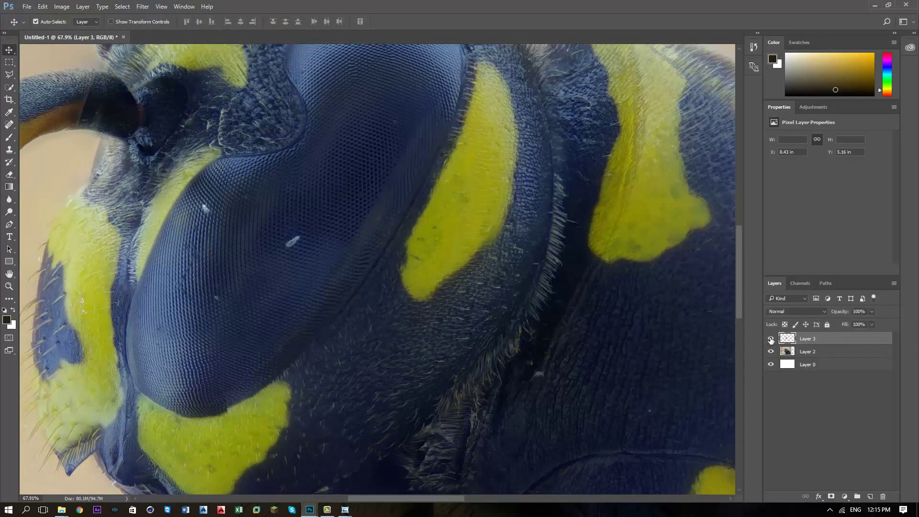
Toggle Layer 3's visibility repeatedly to compare the seam with the image beneath
left_click(771, 339)
left_click(771, 339)
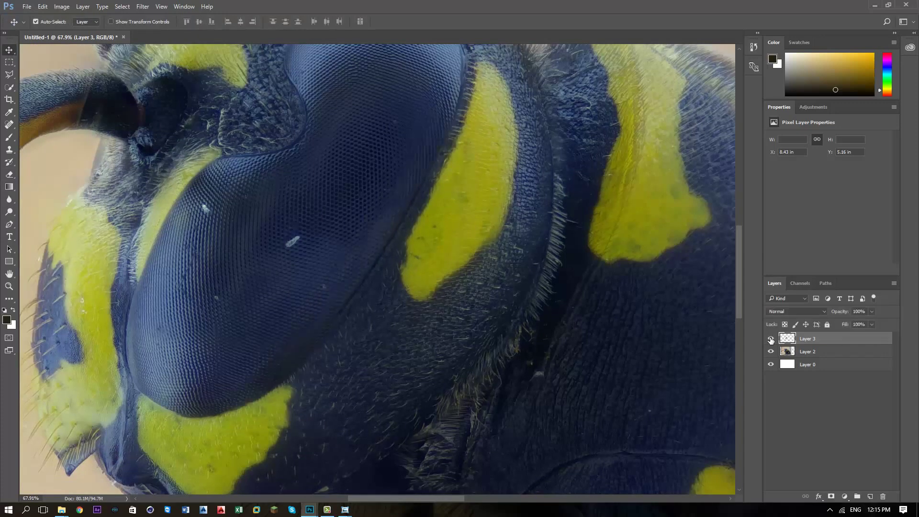
left_click(771, 339)
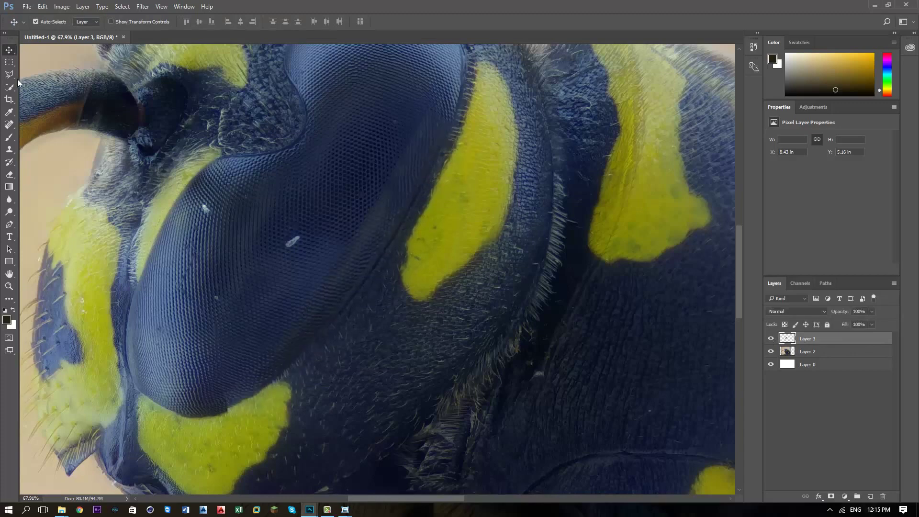
left_click(771, 339)
left_click(771, 339)
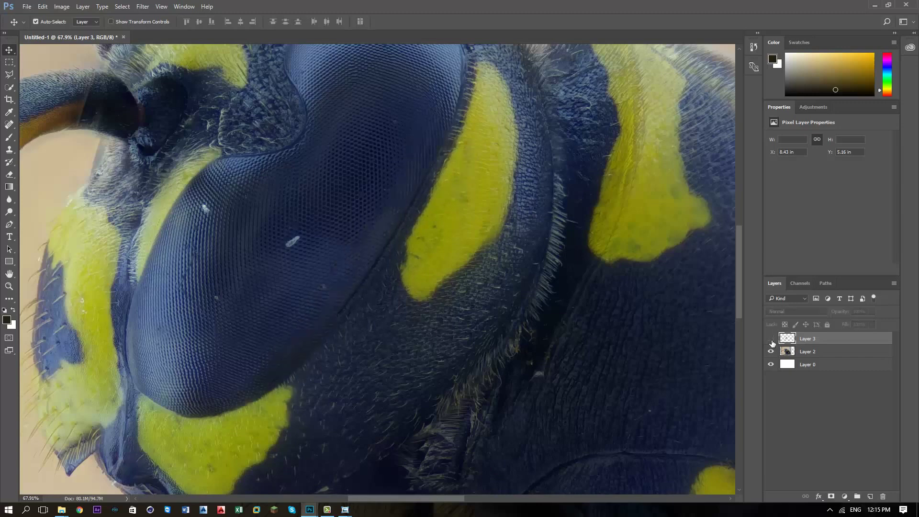
left_click(771, 339)
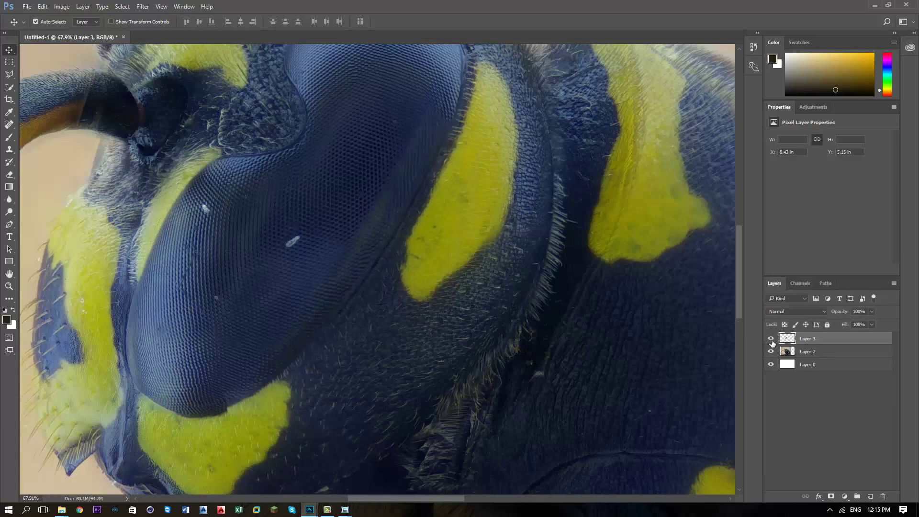
left_click(771, 339)
left_click(42, 6)
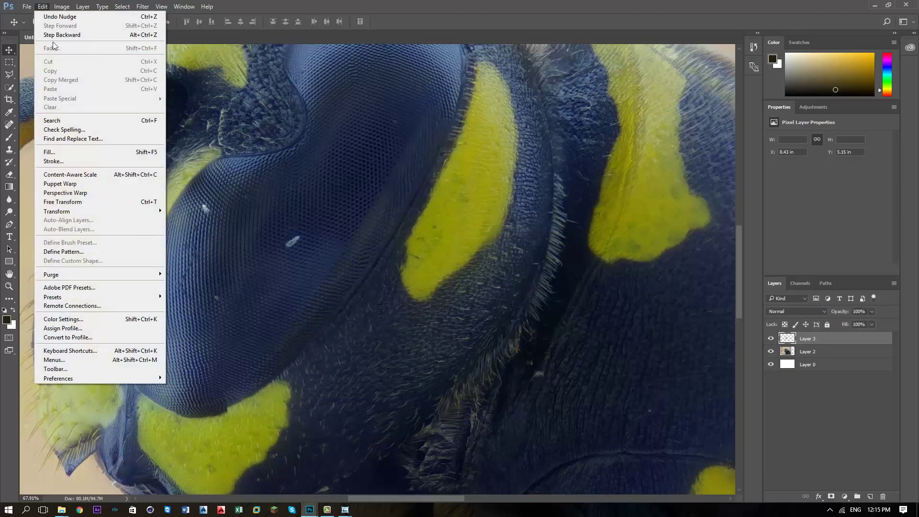
Rotate the Layer 3 eye patch about one degree and apply the transform
left_click(81, 202)
left_click_drag(134, 448, 137, 451)
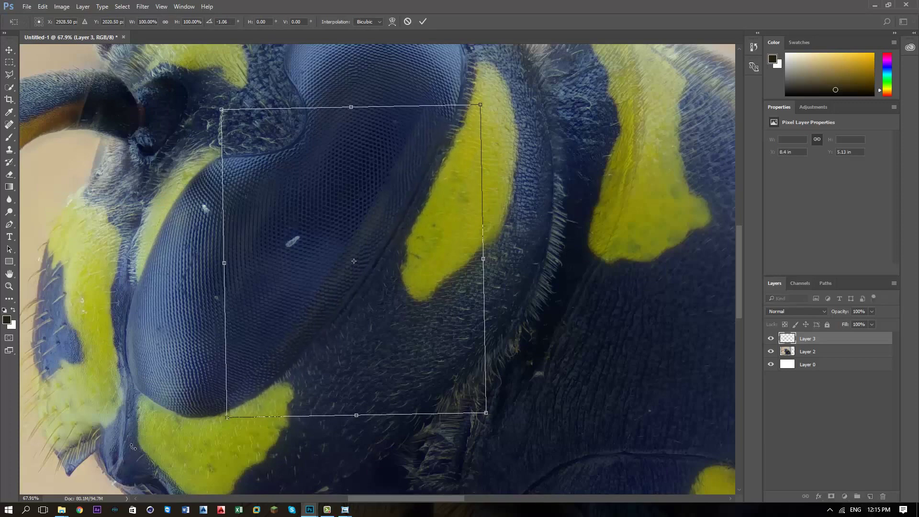
left_click(9, 50)
left_click(413, 196)
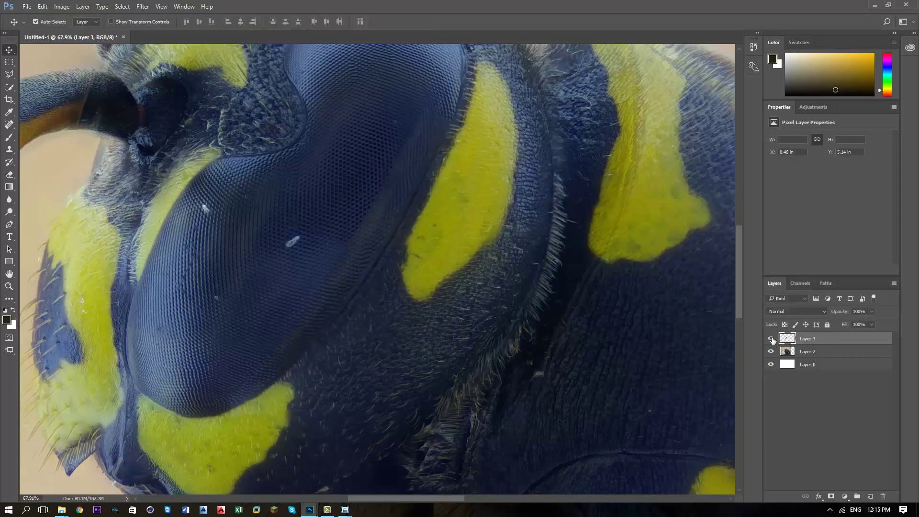
Nudge Layer 3 right, left and down, then toggle its visibility to check alignment
key("Right")
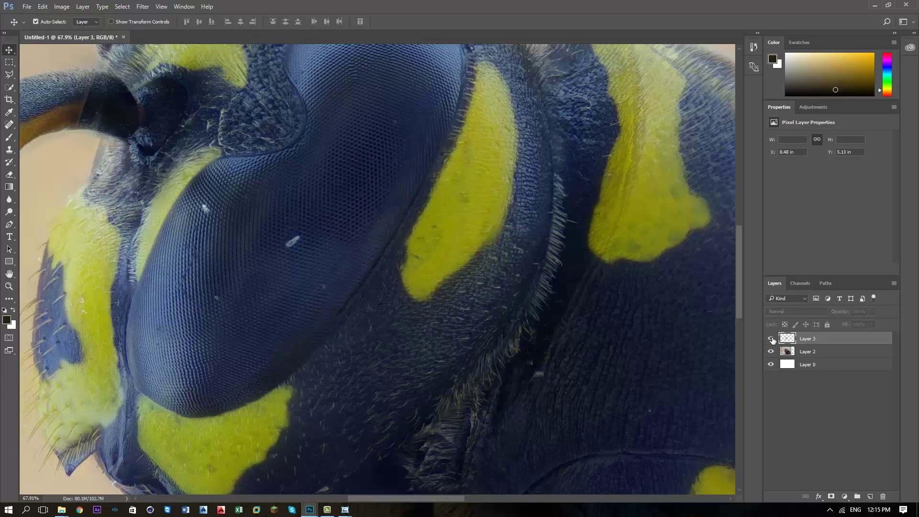
key("Left")
key("Down")
left_click(771, 339)
left_click(771, 339)
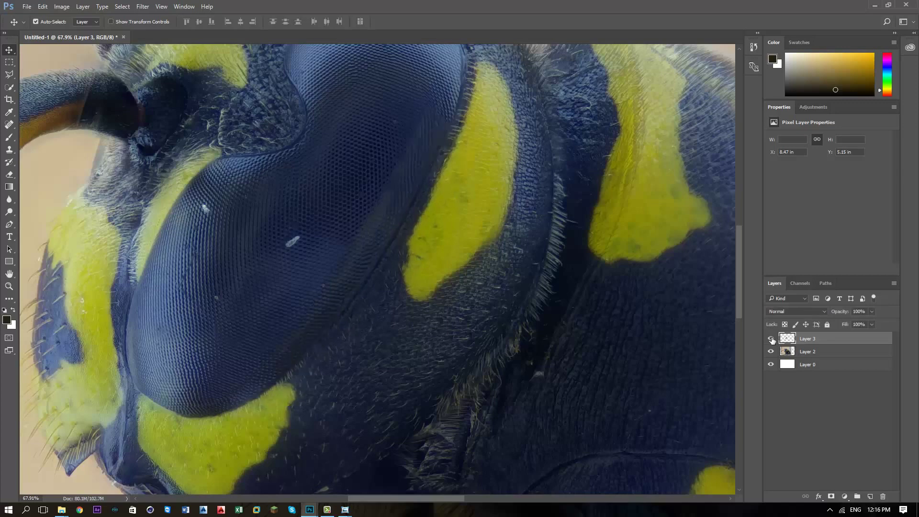
Erase Layer 3's hard edge across and along the wasp's eye
left_click(10, 175)
scroll(450, 210, "up", 1)
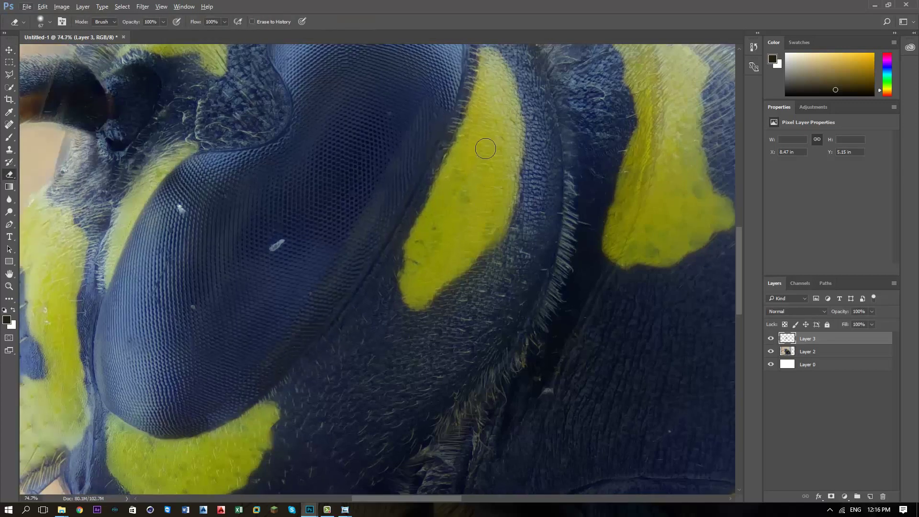
left_click_drag(433, 236, 317, 383)
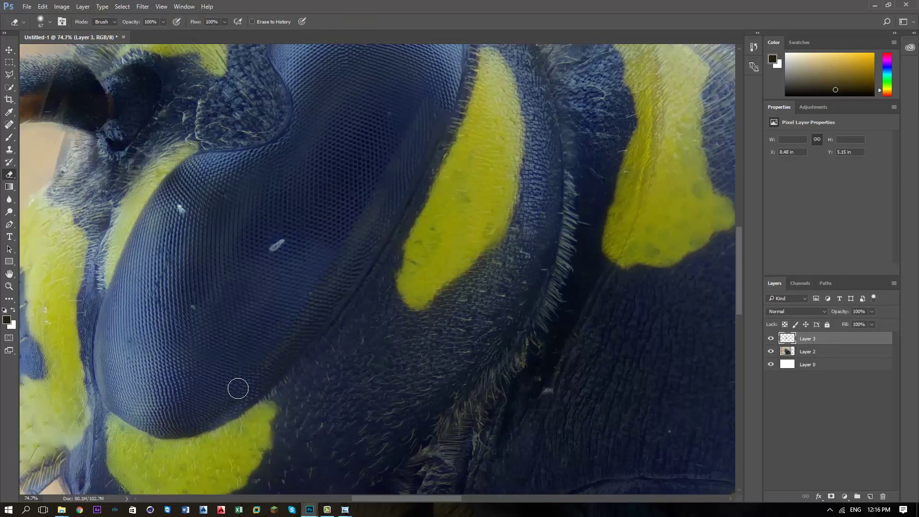
mouse_move(306, 308)
left_mouse_down()
mouse_move(332, 251)
mouse_move(340, 258)
mouse_move(363, 218)
mouse_move(345, 179)
left_mouse_up()
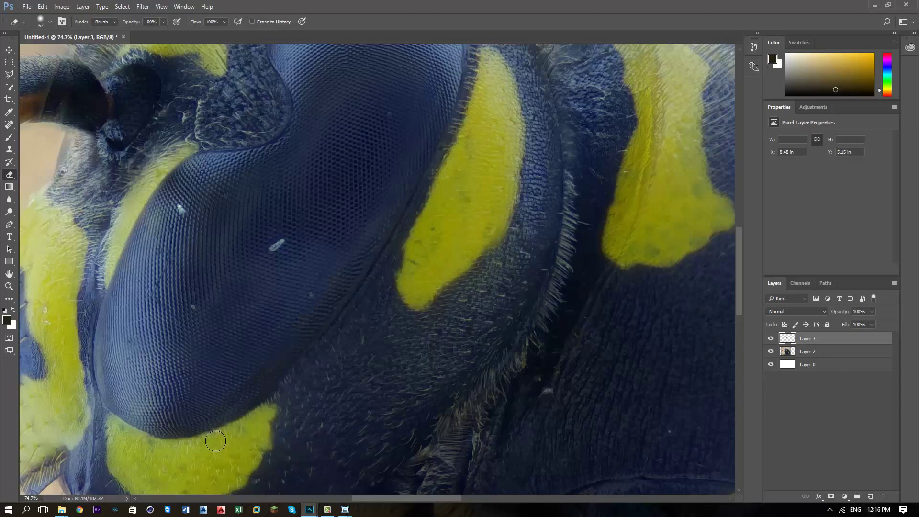
Stretch the eye patch slightly taller with Free Transform and apply it
left_click(43, 6)
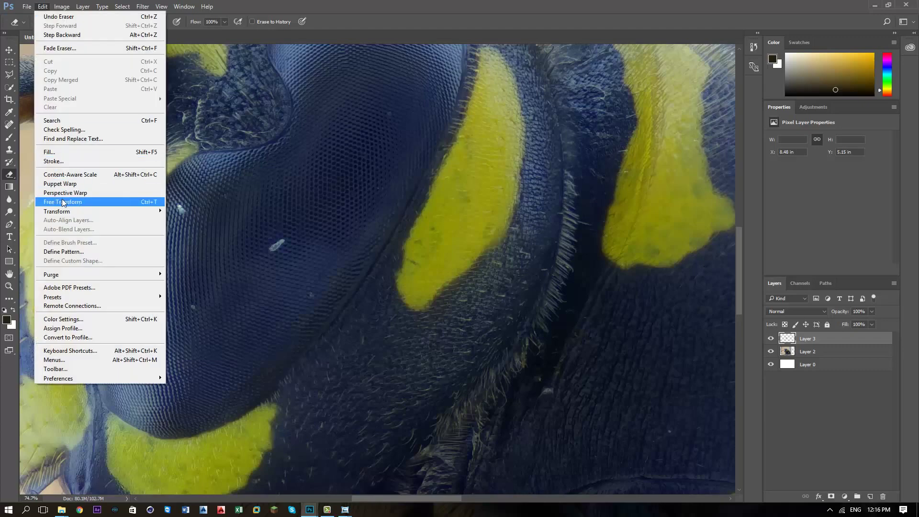
left_click(63, 201)
left_click_drag(349, 438, 349, 447)
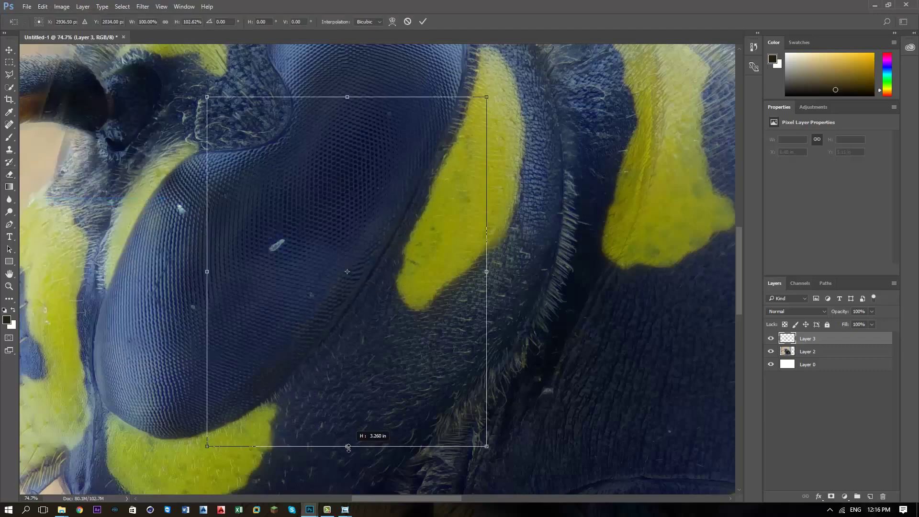
left_click(9, 51)
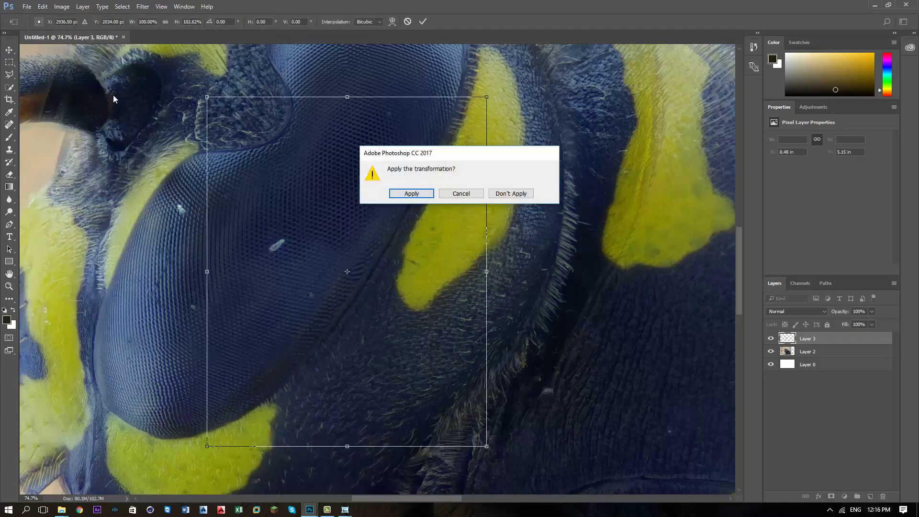
left_click(410, 193)
Erase the patch edge where it overlaps the yellow stripe below the eye
left_click(9, 175)
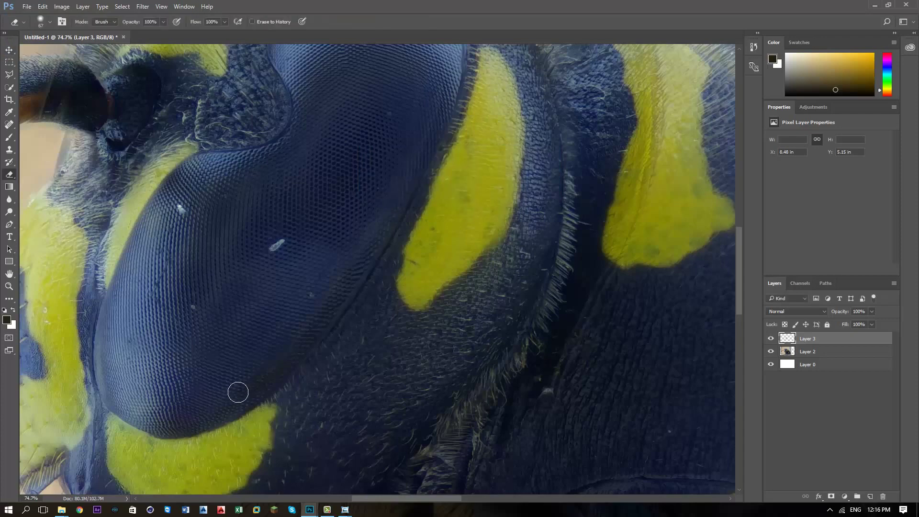
left_click_drag(202, 427, 220, 453)
left_click_drag(420, 174, 408, 283)
scroll(420, 345, "down", 3)
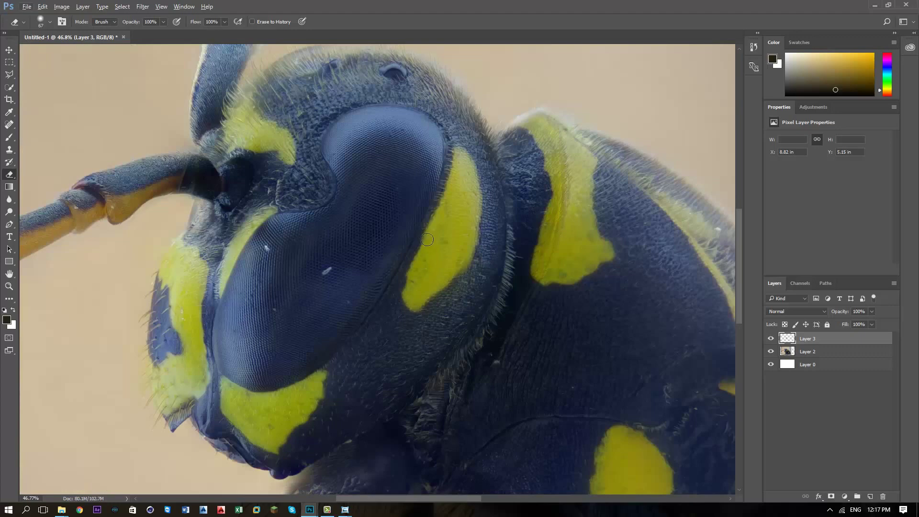
scroll(427, 239, "up", 3)
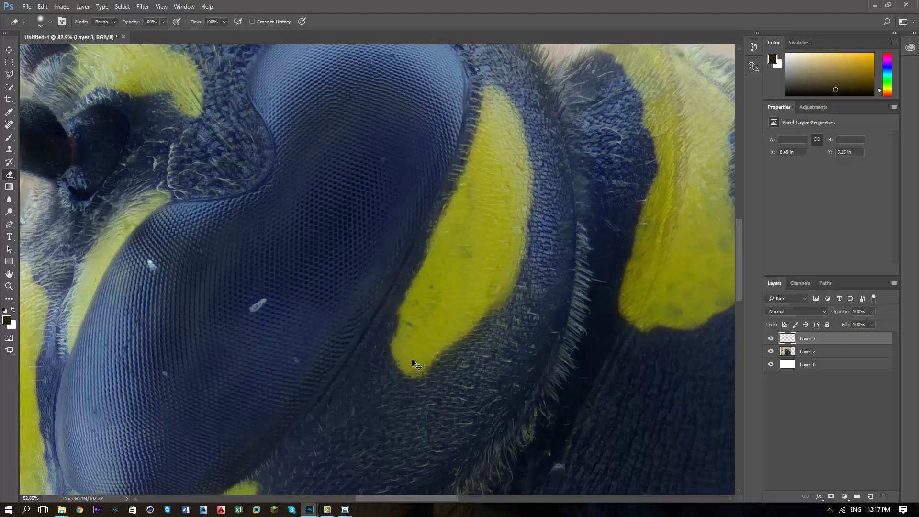
Nudge the eye patch one pixel right and toggle it to compare alignment
left_click(10, 50)
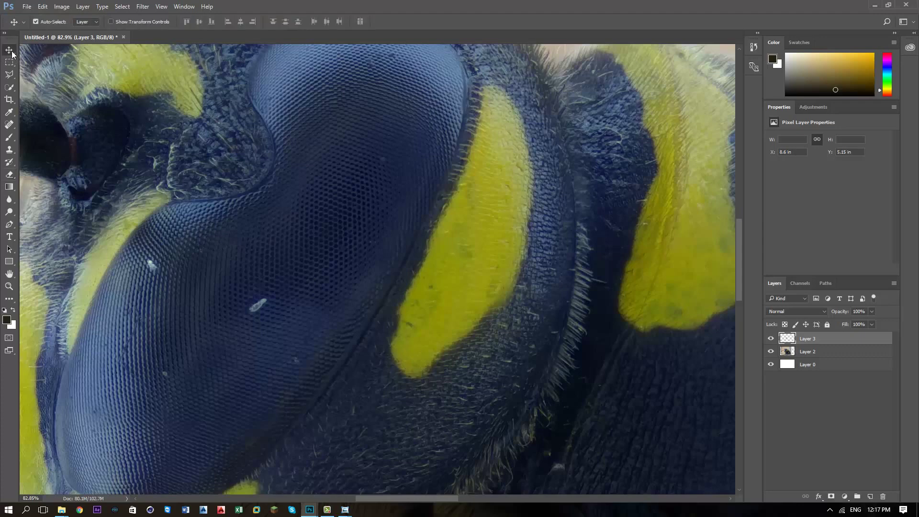
key("Right")
scroll(401, 372, "down", 4)
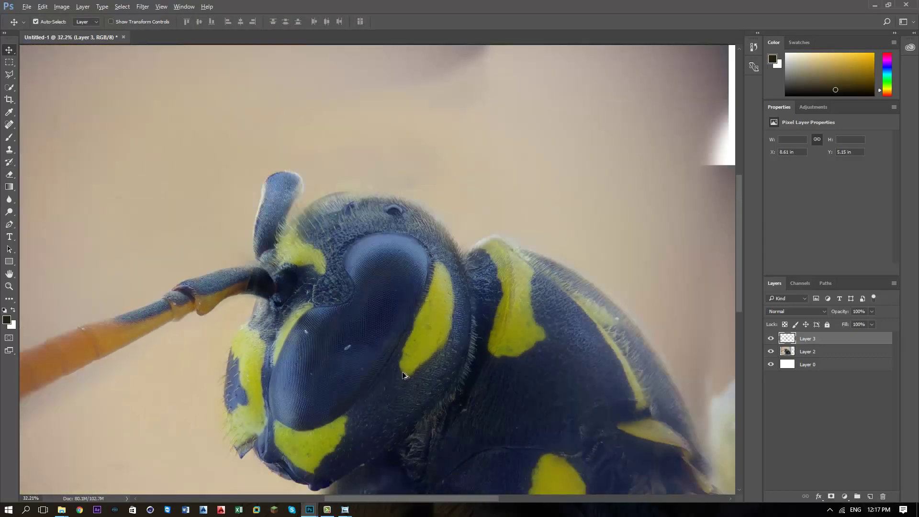
scroll(332, 431, "up", 3)
scroll(341, 422, "up", 2)
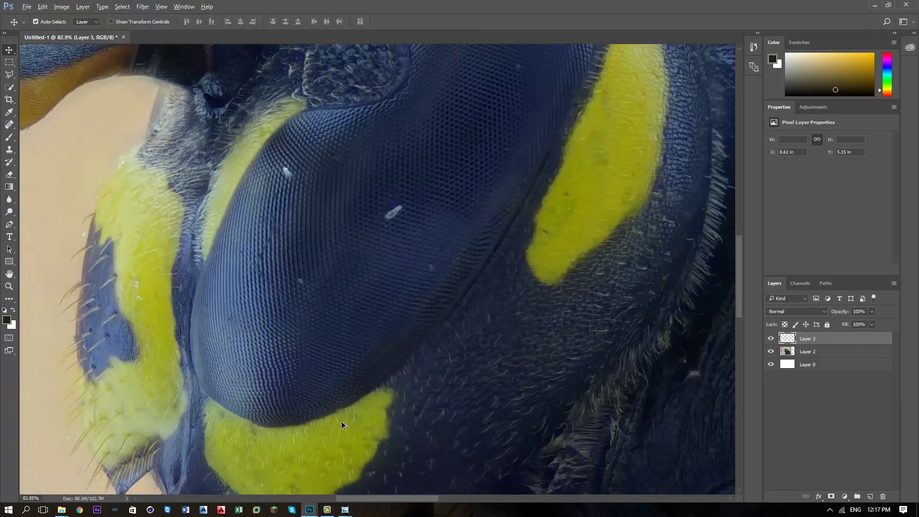
left_click(771, 339)
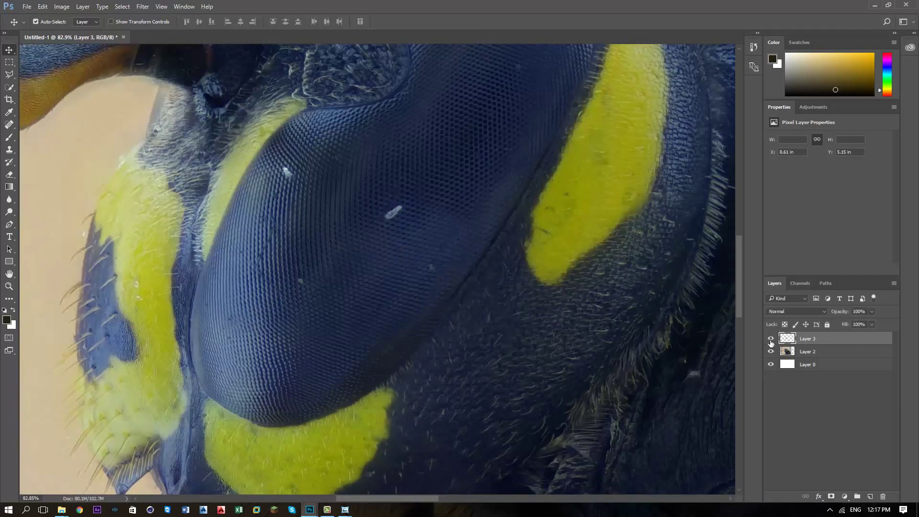
Merge Layer 3 down into the wasp photo layer
left_click(809, 352, "ctrl")
right_click(810, 351)
left_click(789, 386)
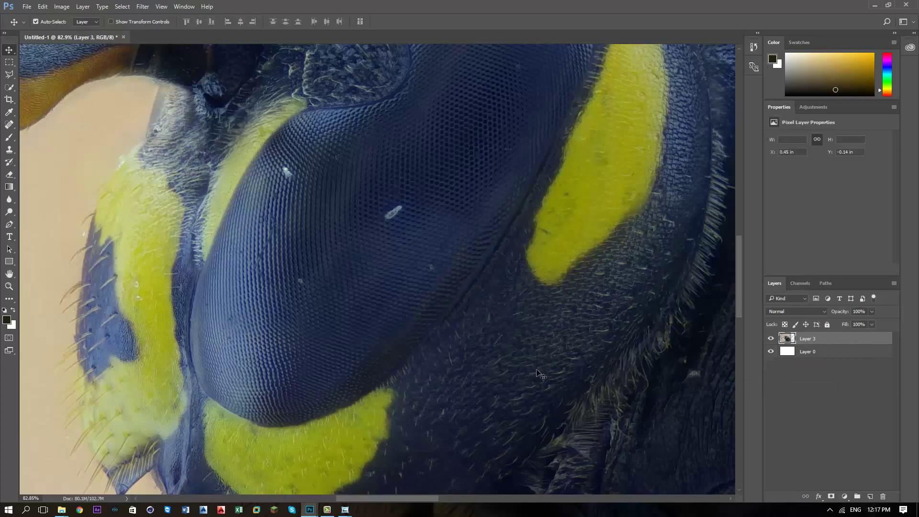
scroll(475, 313, "down", 2)
scroll(475, 314, "up", 3)
scroll(501, 323, "down", 5)
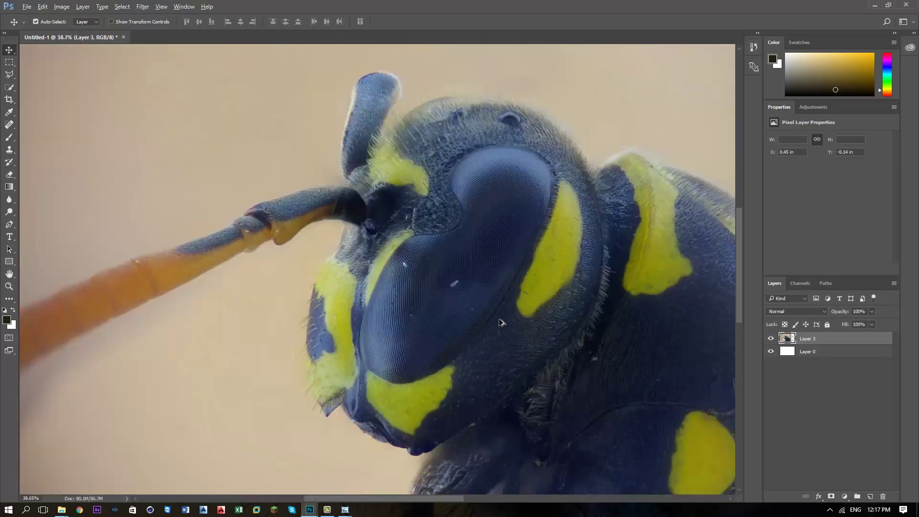
scroll(501, 323, "down", 2)
scroll(412, 332, "down", 1)
Scale the merged wasp image to about 203% so it fills the canvas, and commit
left_click(42, 7)
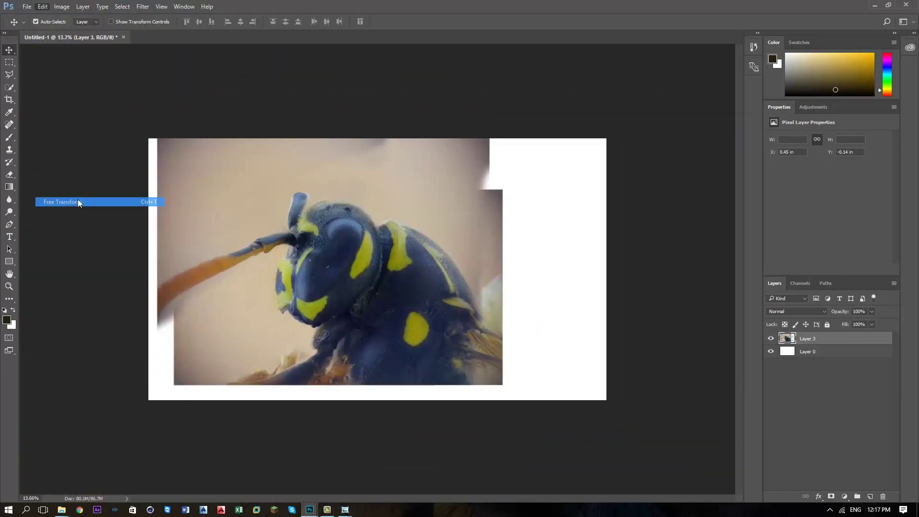
left_click(77, 199)
left_click_drag(503, 138, 736, 44)
left_click_drag(157, 384, 30, 453)
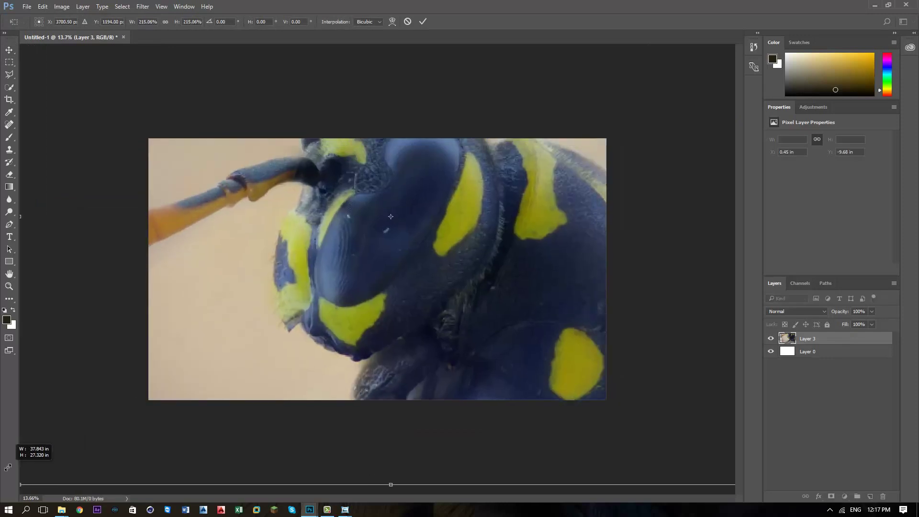
left_click_drag(422, 383, 448, 419)
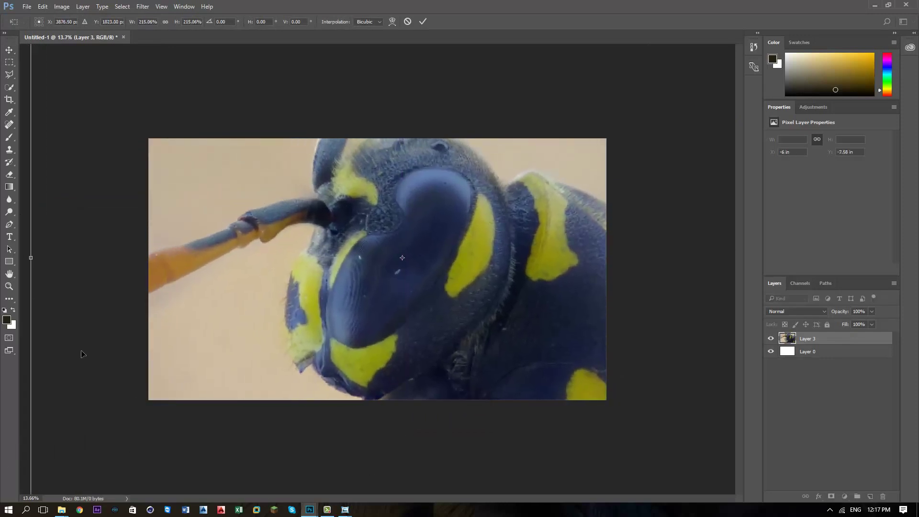
scroll(93, 451, "down", 1)
mouse_move(141, 445)
left_mouse_down()
mouse_move(151, 440)
mouse_move(131, 439)
left_mouse_up()
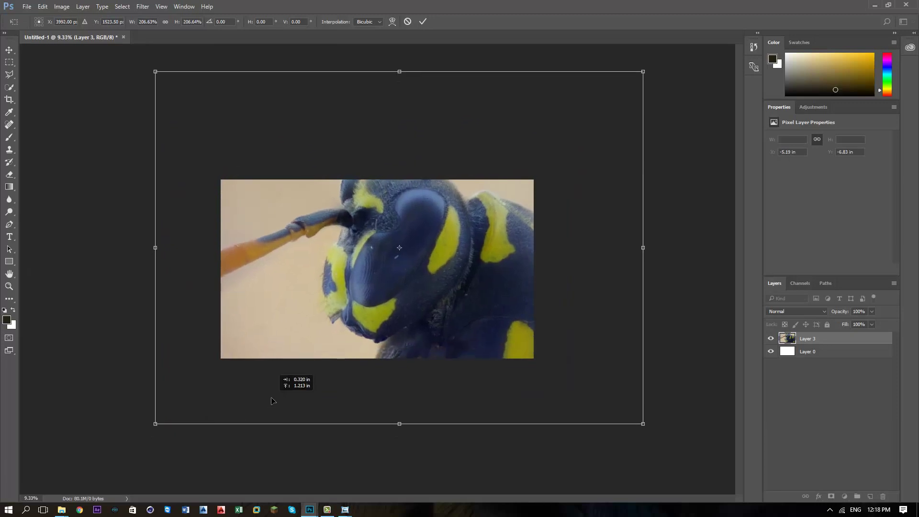
left_click_drag(233, 392, 243, 385)
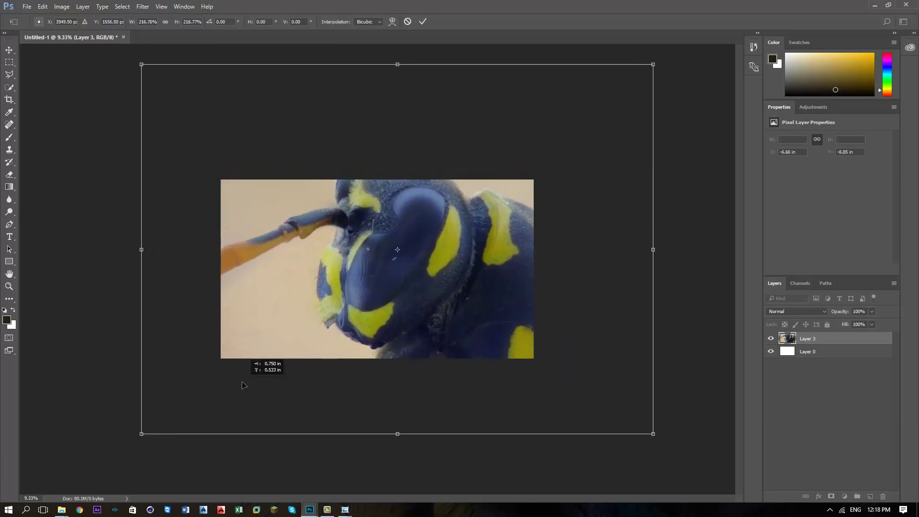
left_click_drag(243, 384, 235, 394)
left_click_drag(646, 74, 614, 96)
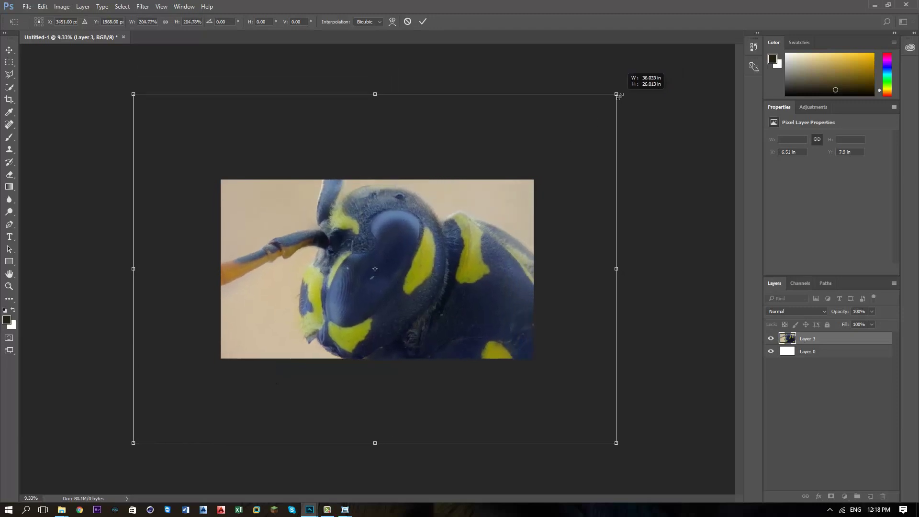
left_click_drag(529, 252, 529, 241)
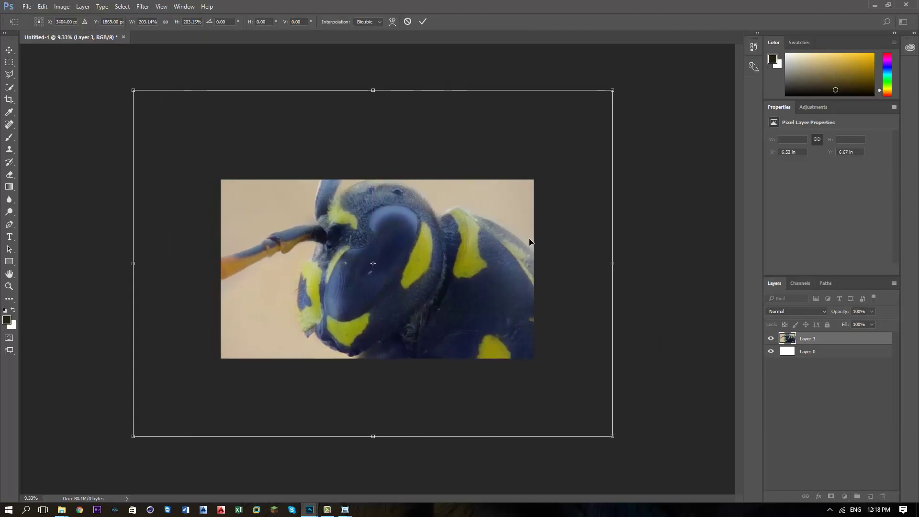
left_click(423, 21)
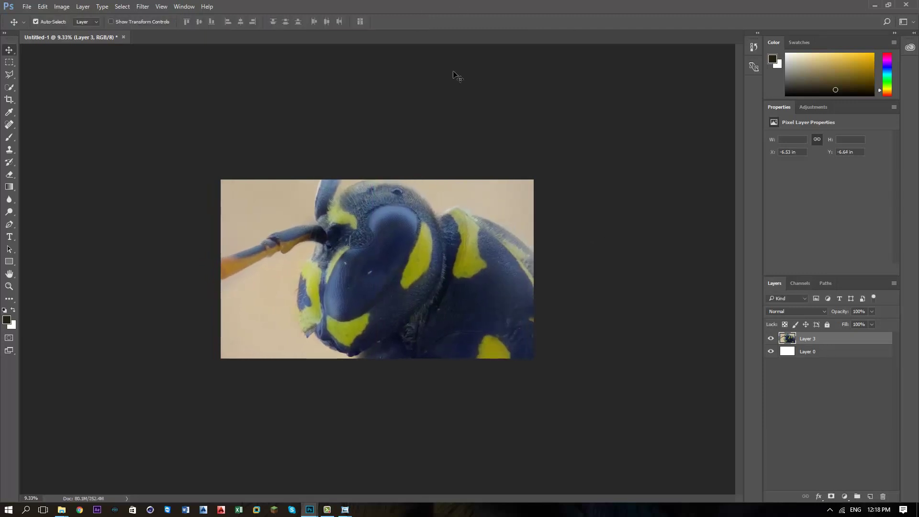
Clone brown antenna texture over the dark area and light streak at the antenna base
scroll(385, 286, "up", 3)
scroll(385, 287, "up", 3)
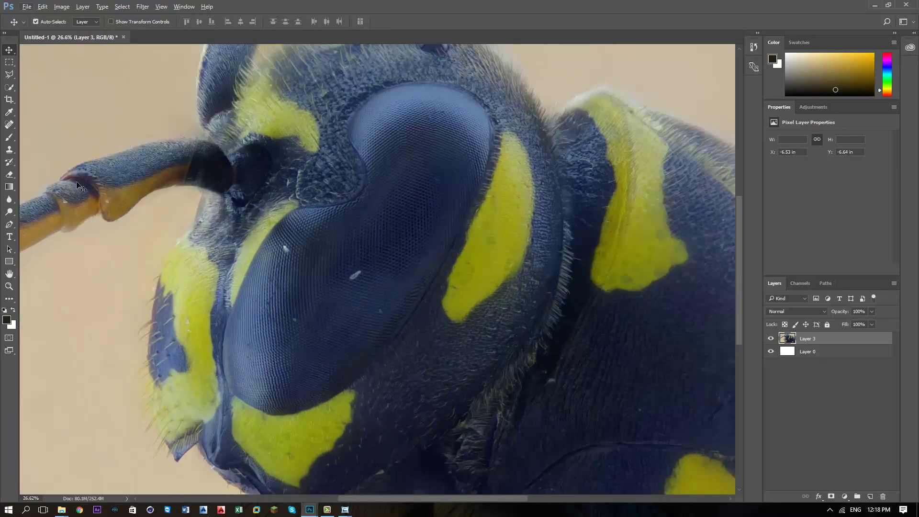
left_click(9, 150)
scroll(197, 129, "up", 2)
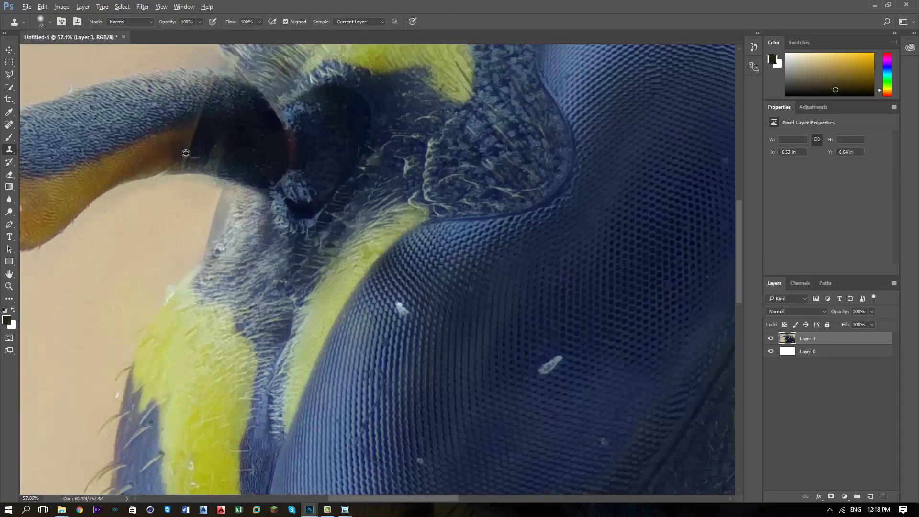
scroll(192, 139, "up", 2)
key("bracketright")
key("bracketright")
key("bracketright")
left_click_drag(201, 117, 209, 86)
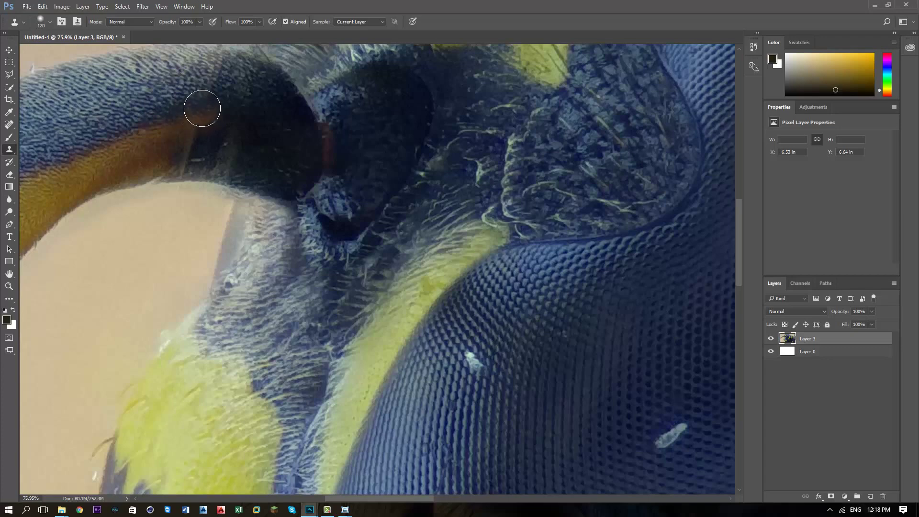
left_click(185, 129, "alt")
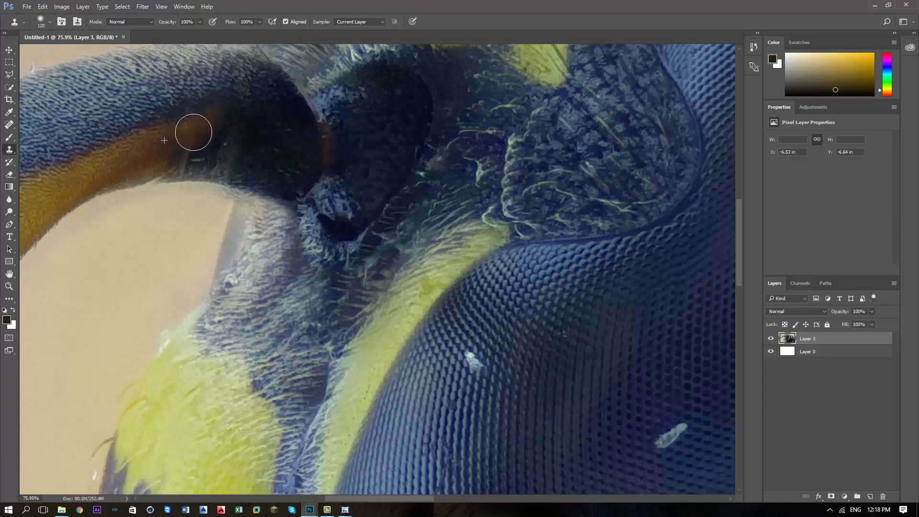
left_click_drag(193, 129, 184, 156)
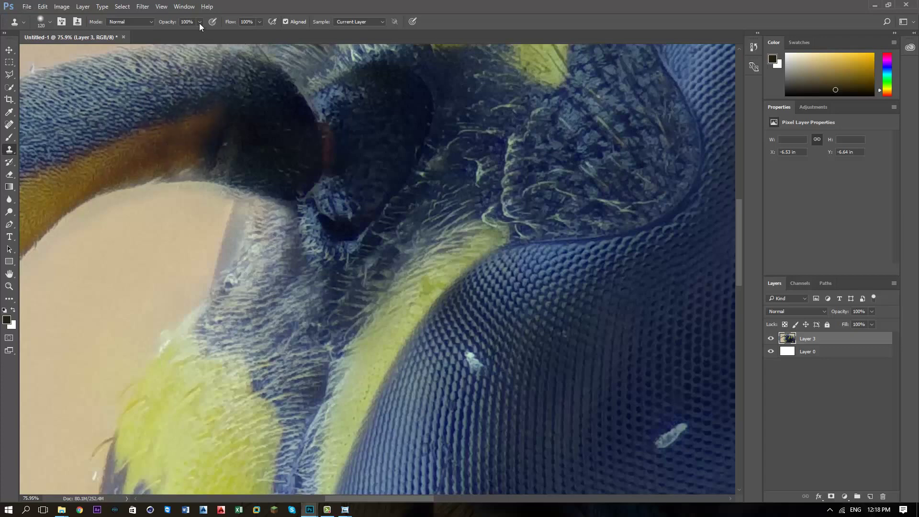
With a smaller brush, clone over the hair patch and the background edge
right_click(184, 121, "alt")
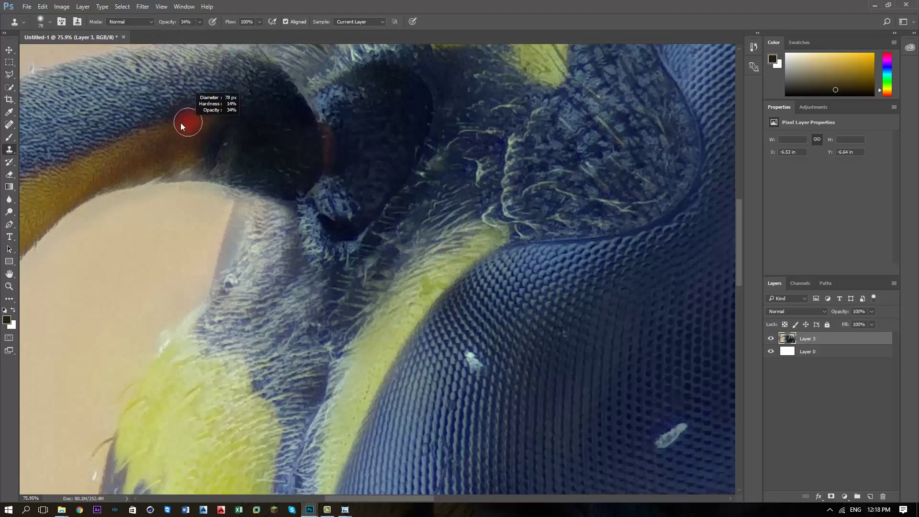
left_click(209, 117, "alt")
mouse_move(220, 143)
left_mouse_down()
mouse_move(222, 160)
mouse_move(252, 148)
left_mouse_up()
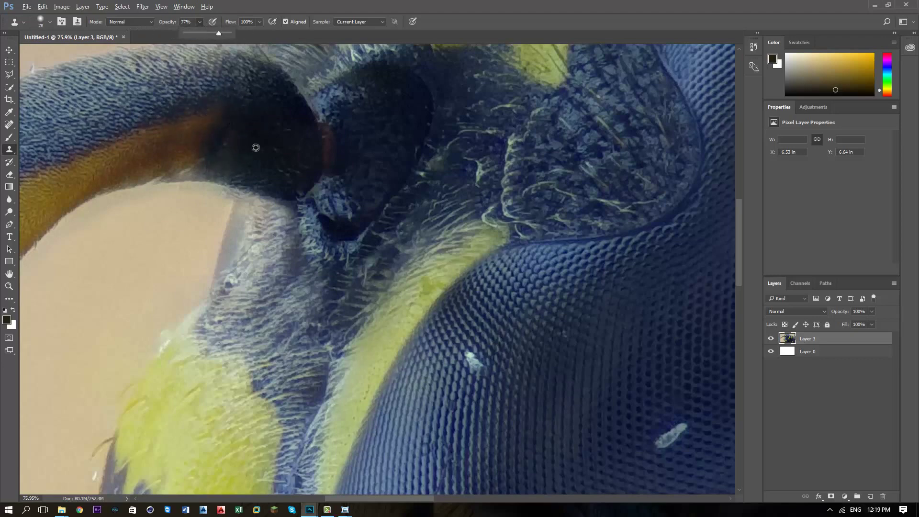
scroll(202, 206, "up", 5, "alt")
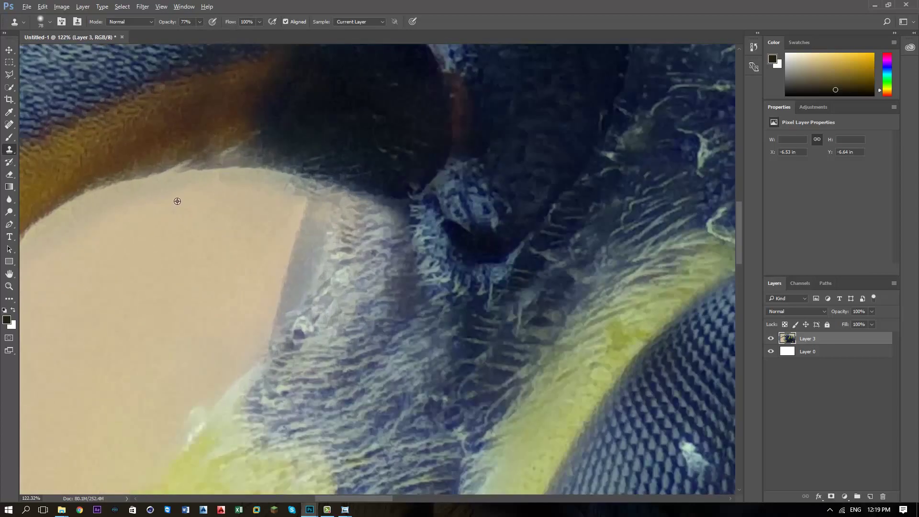
left_click_drag(175, 172, 202, 175)
key("bracketleft")
key("bracketleft")
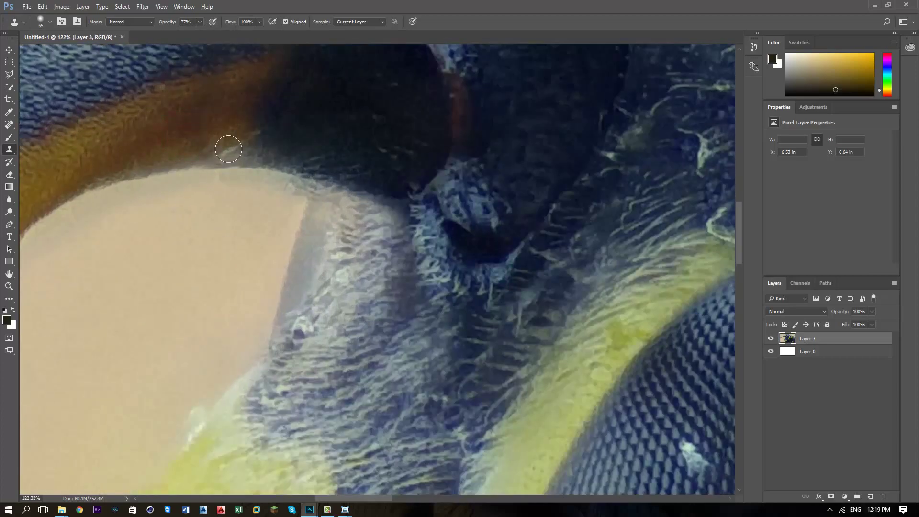
Zoom out to view the whole retouched image
scroll(70, 180, "down", 3, "alt")
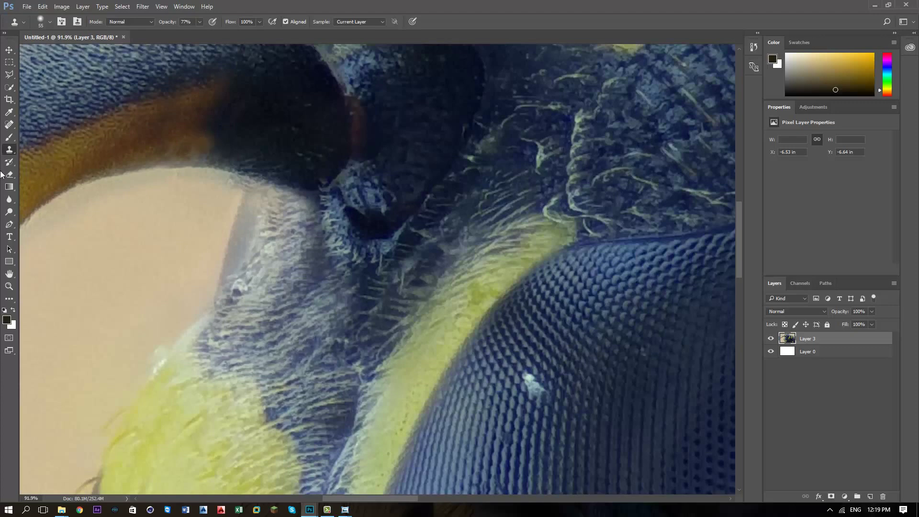
scroll(26, 197, "down", 2, "alt")
scroll(242, 231, "up", 2, "alt")
scroll(268, 225, "up", 2, "alt")
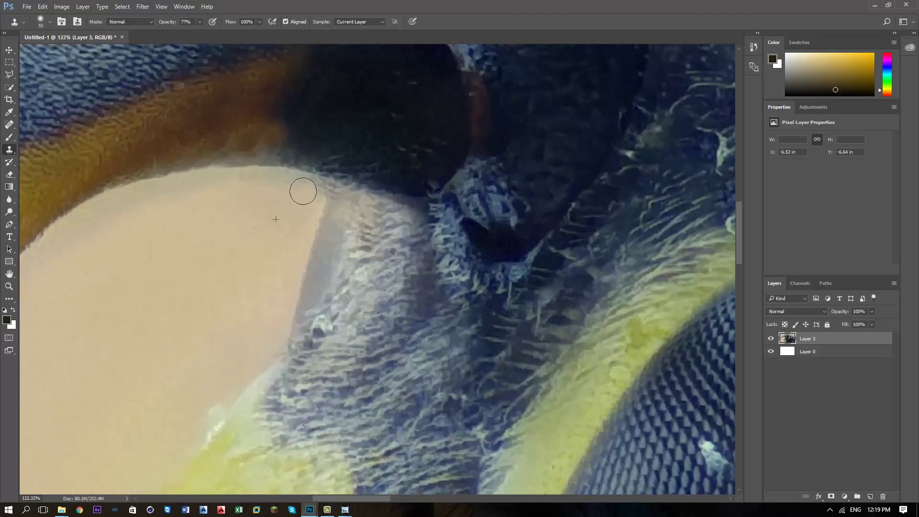
scroll(222, 392, "left", 5)
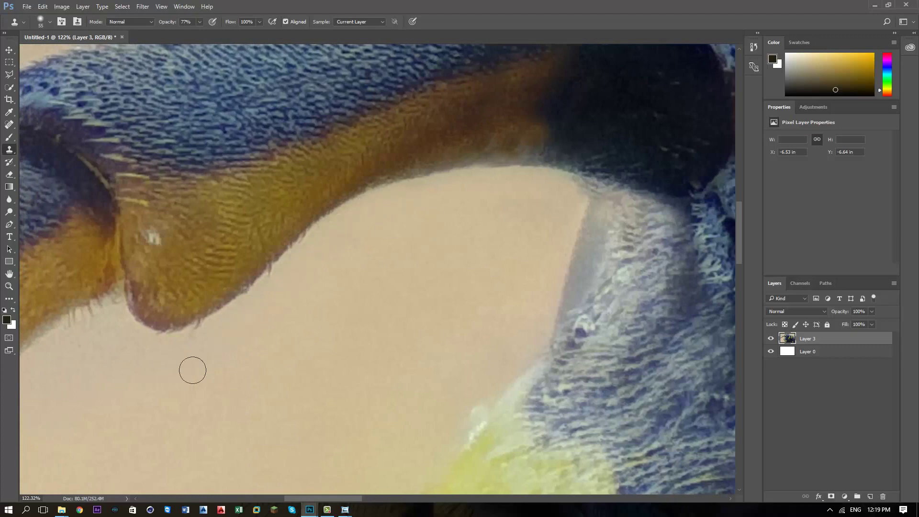
scroll(252, 397, "down", 5, "alt")
scroll(251, 399, "down", 3)
scroll(252, 400, "down", 1)
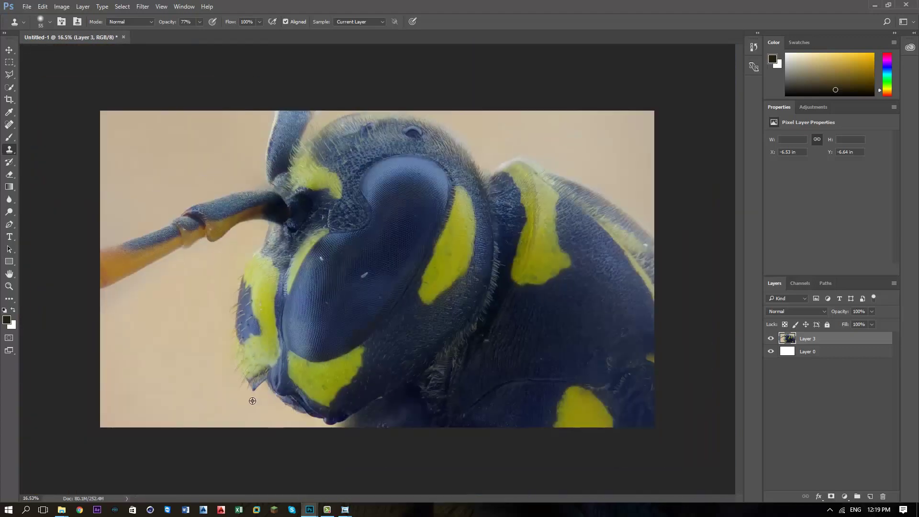
Create a crop frame at a 16:9 ratio, then clear the fixed ratio
key("c")
left_click(368, 168)
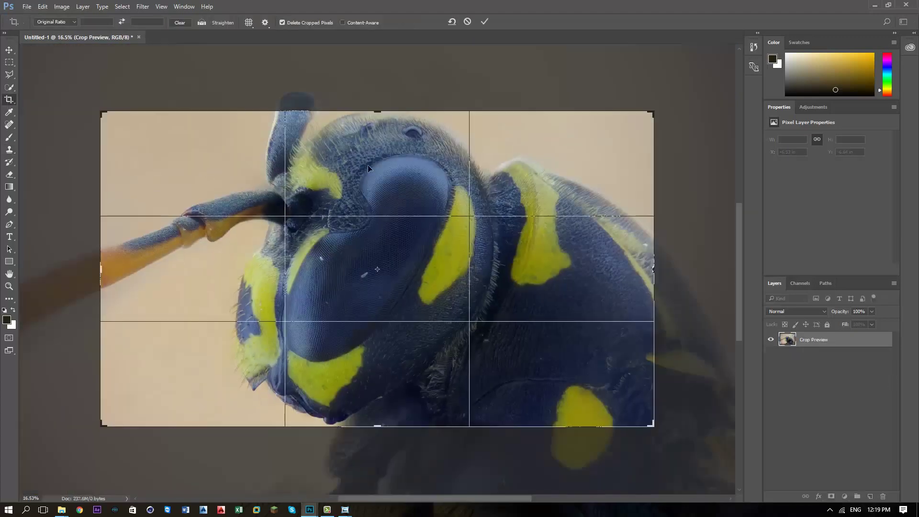
right_click(414, 181)
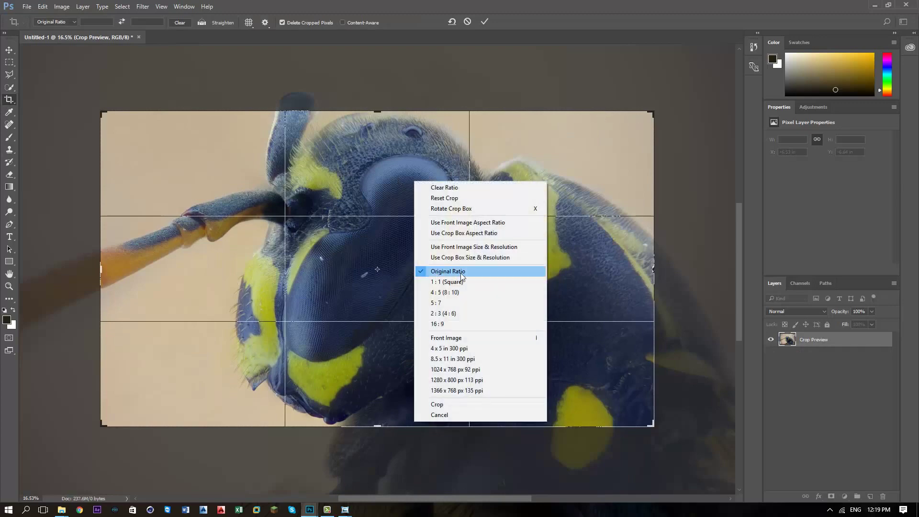
left_click(450, 326)
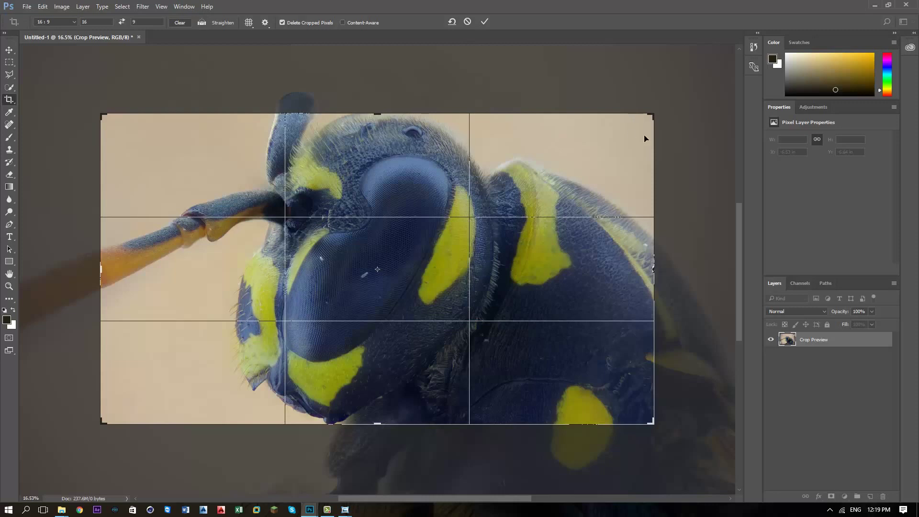
right_click(491, 186)
left_click(507, 191)
Extend the crop's top and bottom edges, frame the wasp head, and apply the crop
left_click_drag(378, 114, 378, 106)
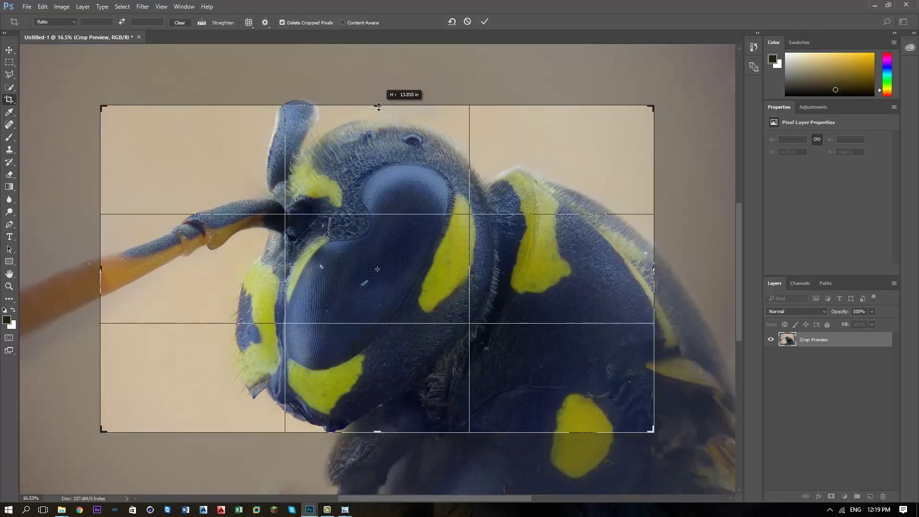
left_click_drag(378, 432, 378, 439)
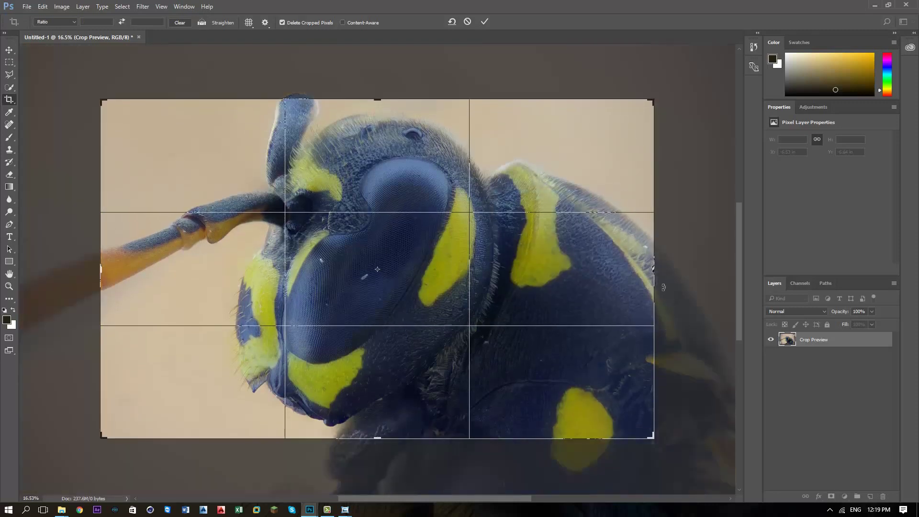
left_click_drag(570, 335, 584, 344)
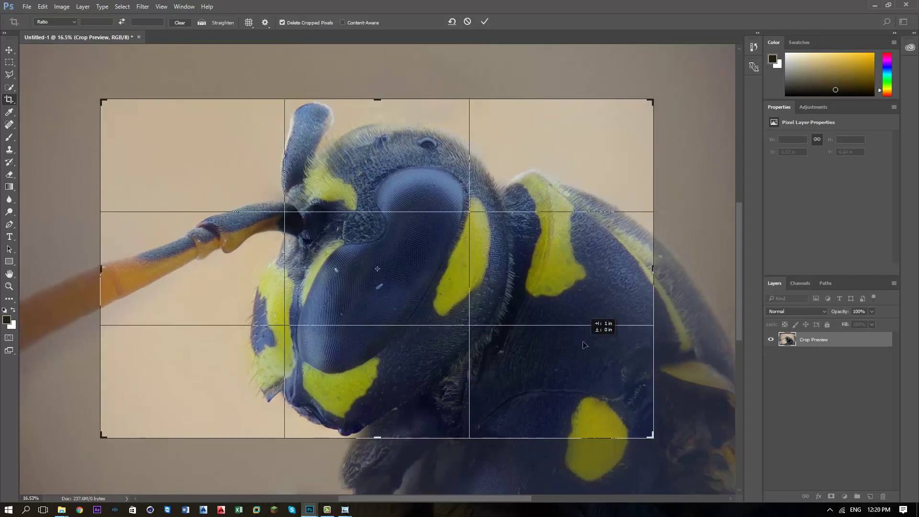
left_click_drag(585, 345, 592, 344)
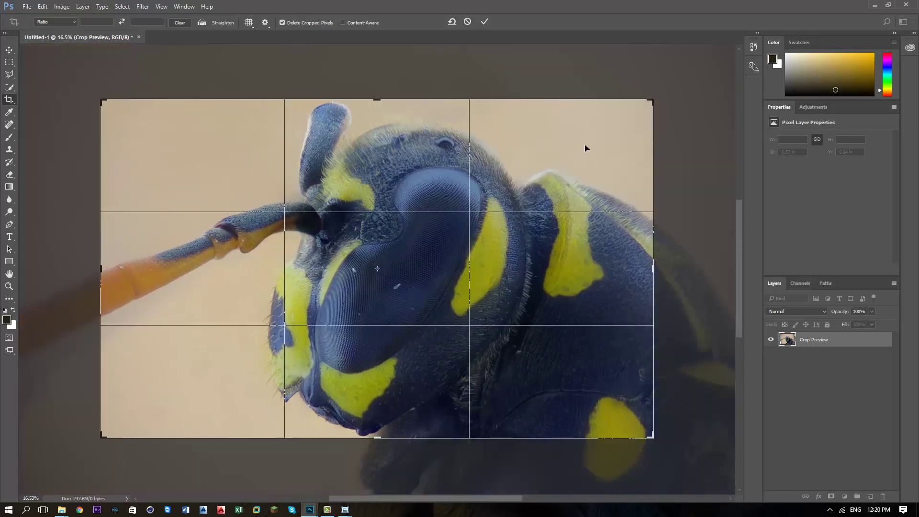
left_click(485, 21)
right_click(844, 338)
Duplicate Layer 3, then spot-heal the antenna notch and the white speck on its joint
left_click(780, 180)
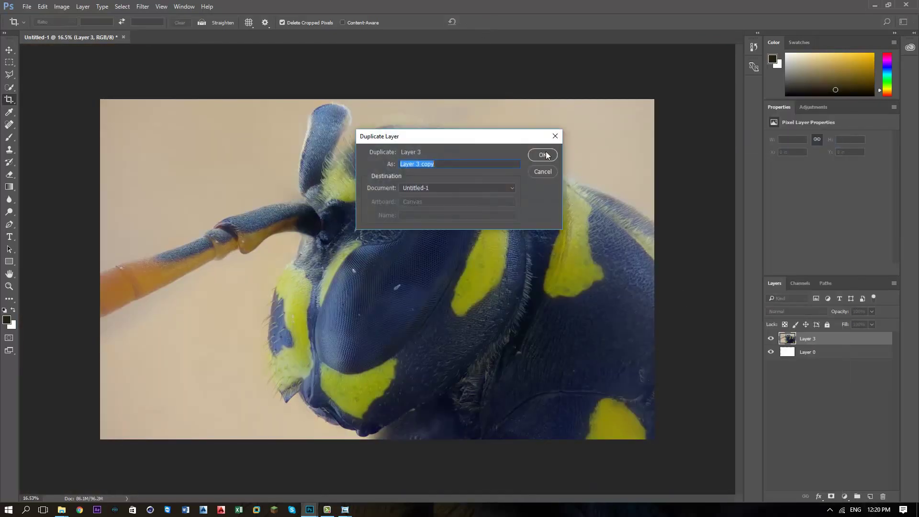
key("Return")
left_click(10, 125)
scroll(192, 269, "up", 1)
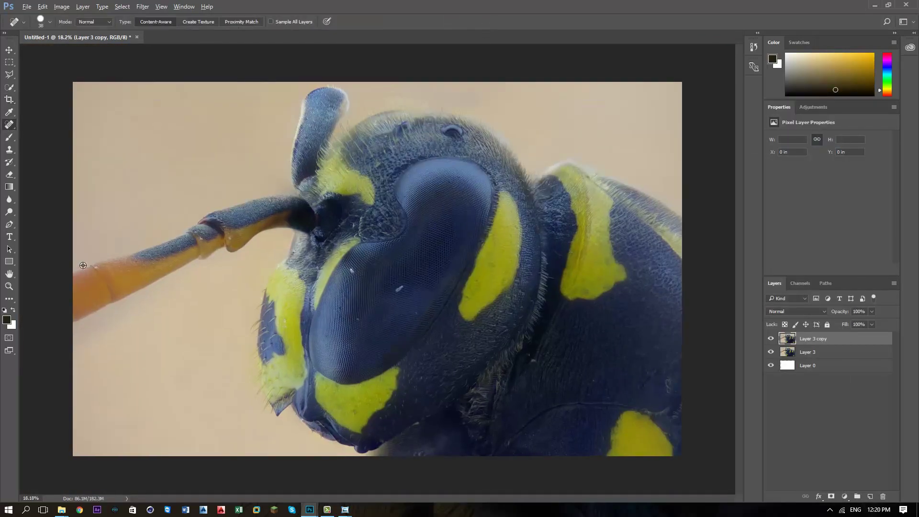
scroll(149, 258, "up", 5)
left_click(52, 276)
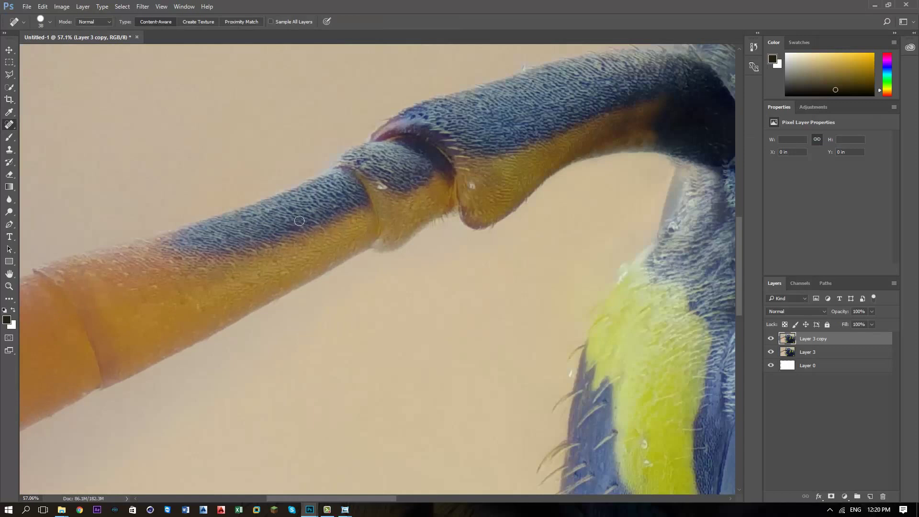
left_click(382, 186)
Spot-heal the compound eye's speck, scratch and spots, plus blemishes on the yellow patch
scroll(412, 444, "right", 5)
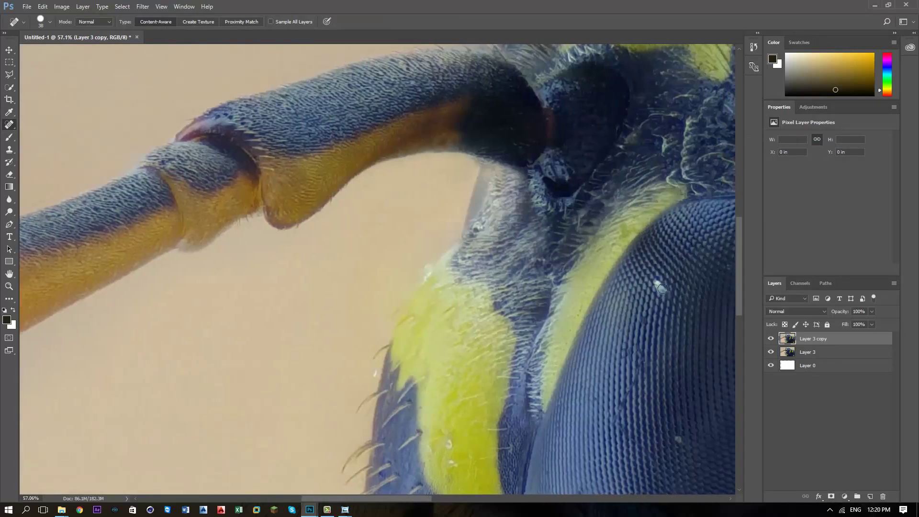
left_click(657, 283)
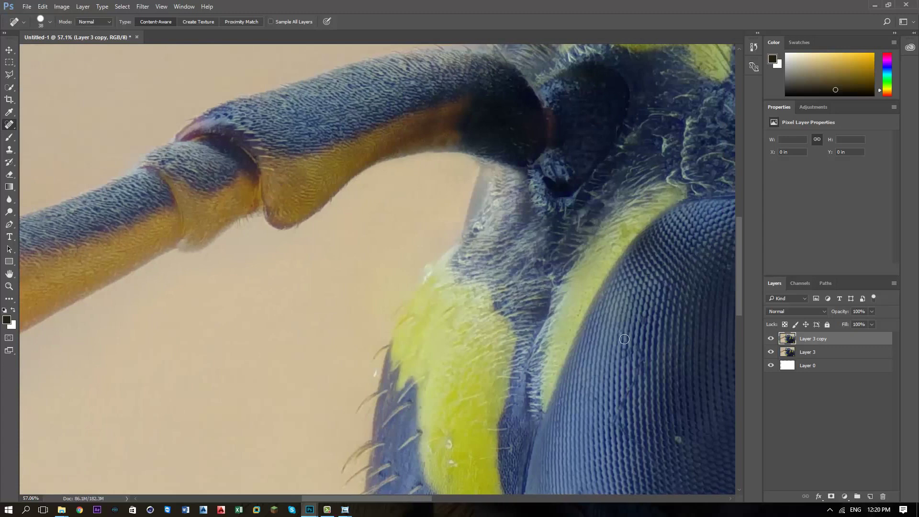
mouse_move(637, 355)
left_mouse_down()
mouse_move(618, 421)
mouse_move(656, 457)
left_mouse_up()
left_click(647, 364)
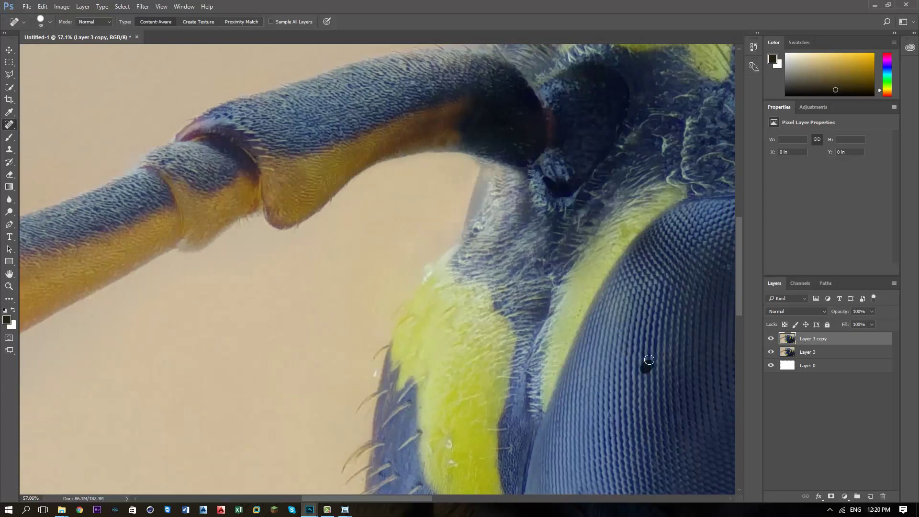
scroll(739, 302, "down", 5)
left_click(451, 263)
left_click(452, 280)
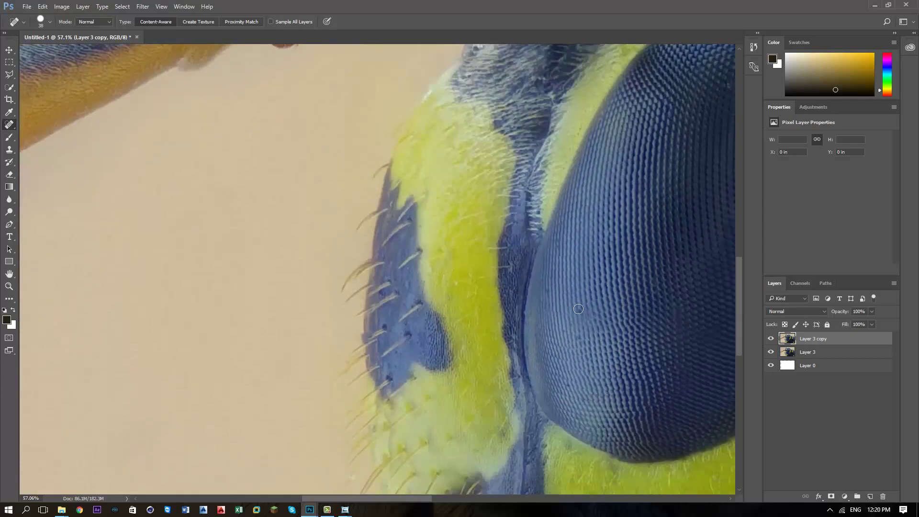
left_click(568, 387)
Heal away the light streak on the eye while panning around the image
left_click_drag(742, 302, 742, 355)
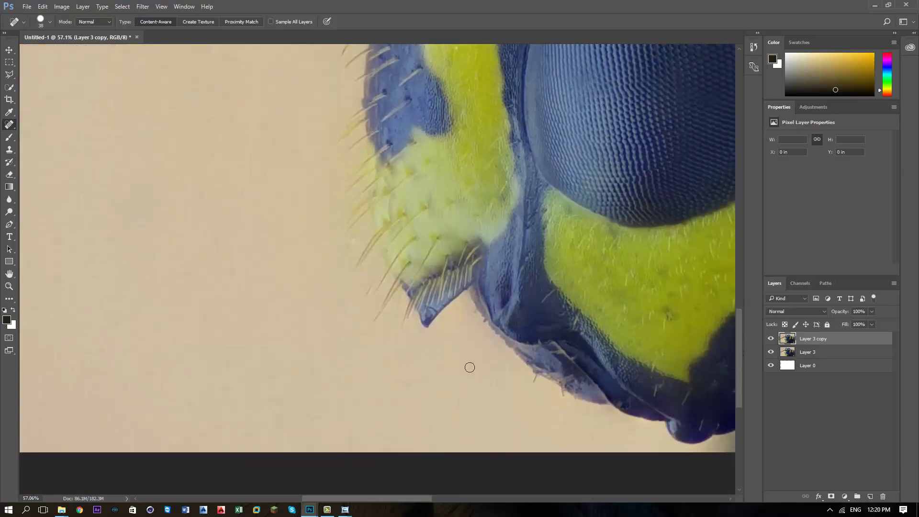
left_click_drag(425, 498, 486, 499)
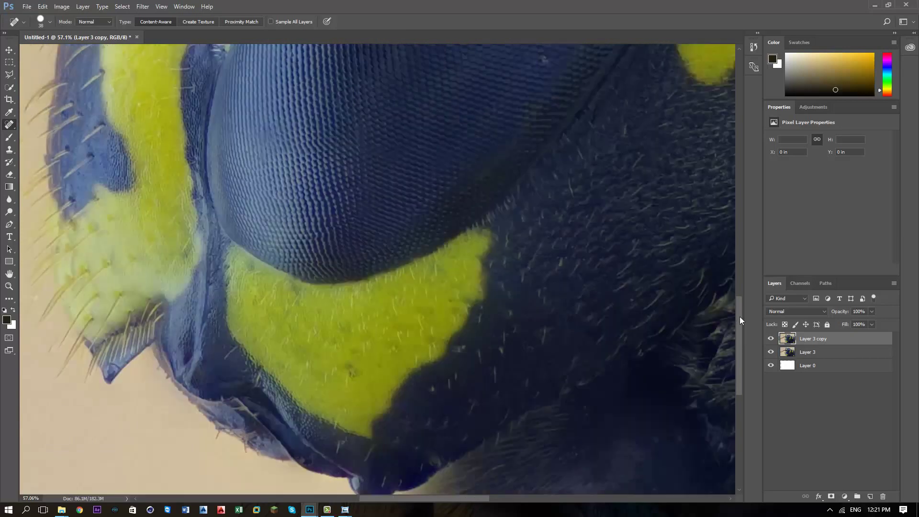
left_click_drag(743, 339, 739, 294)
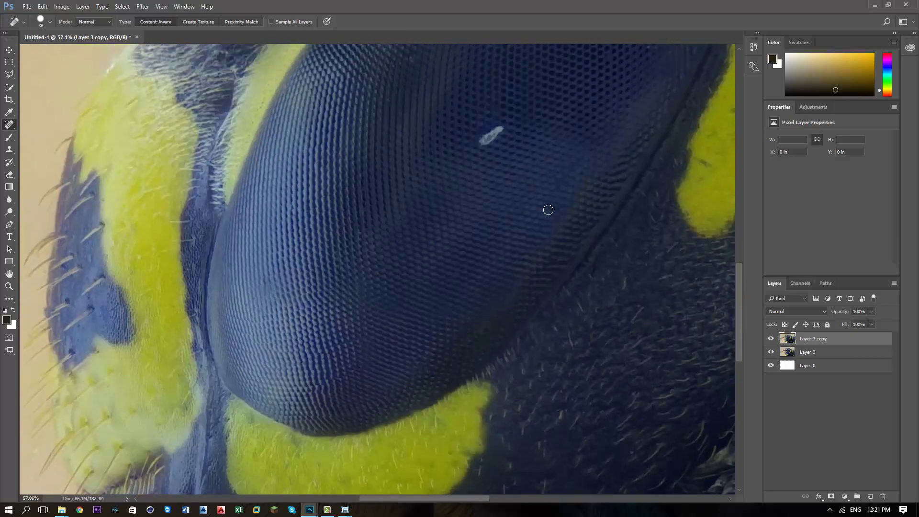
left_click_drag(482, 140, 500, 128)
left_click_drag(740, 277, 740, 246)
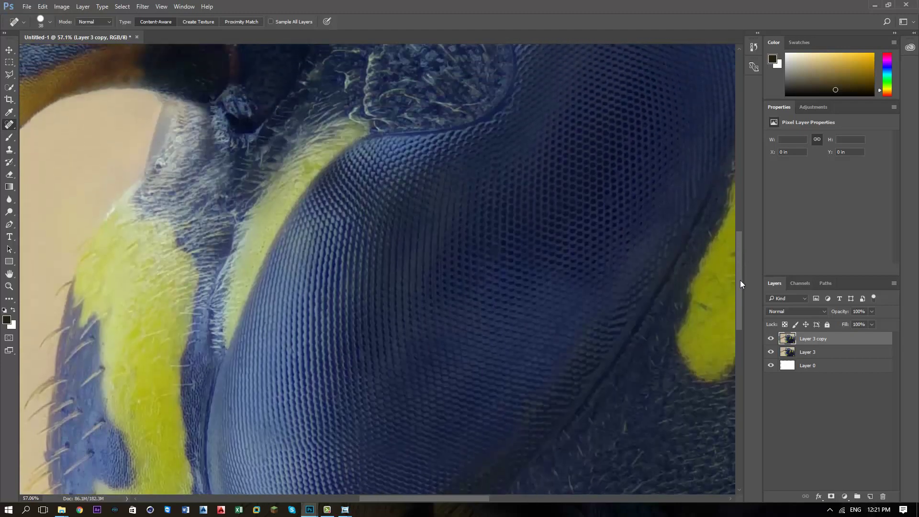
left_click_drag(740, 284, 741, 226)
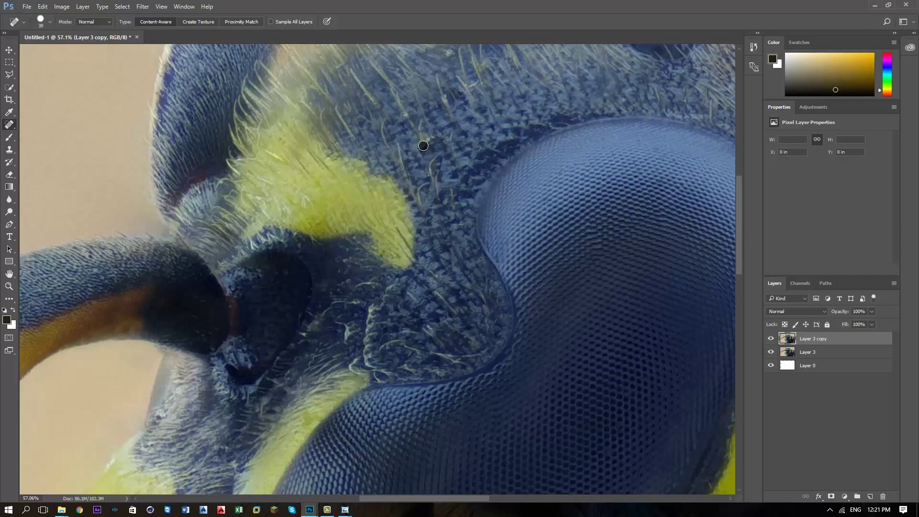
left_click_drag(742, 223, 742, 191)
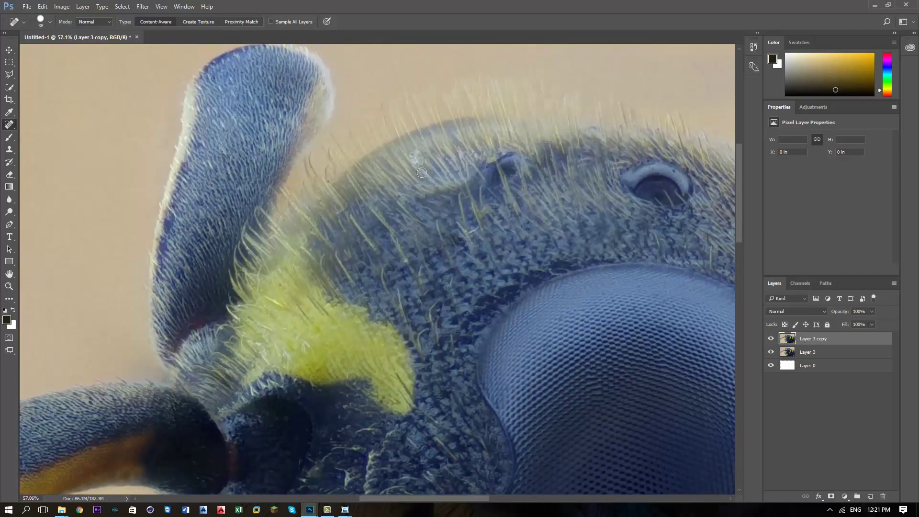
Heal the small white specks on the top of the head
left_click(413, 157)
left_click(500, 154)
left_click_drag(375, 498, 451, 498)
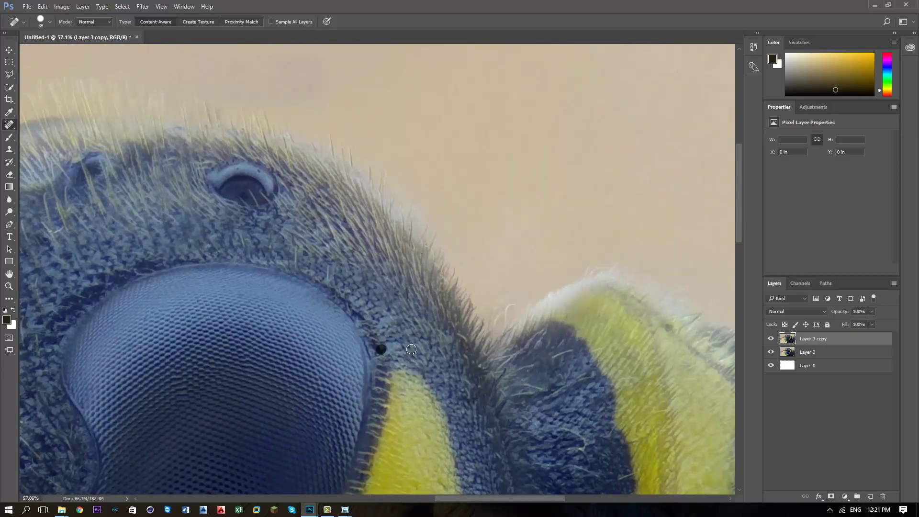
left_click_drag(740, 241, 736, 389)
left_click_drag(481, 500, 541, 495)
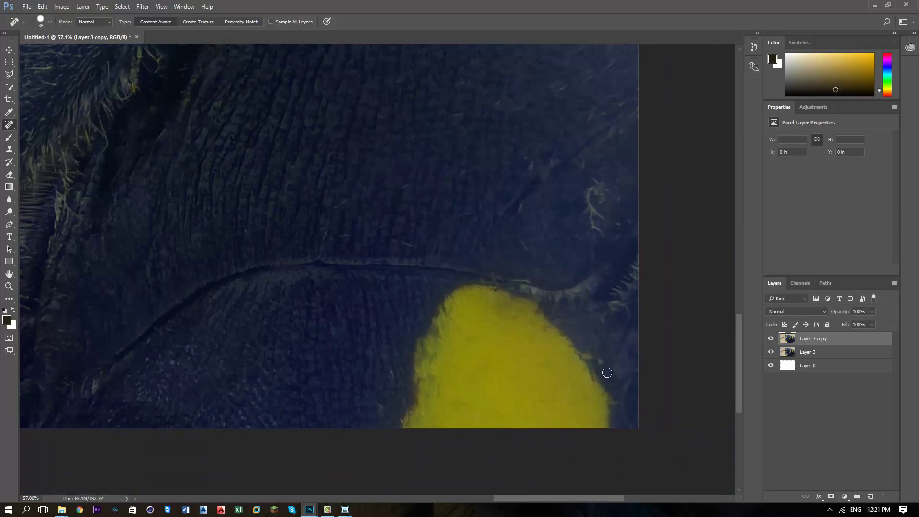
mouse_move(740, 368)
left_mouse_down()
mouse_move(732, 288)
mouse_move(739, 249)
left_mouse_up()
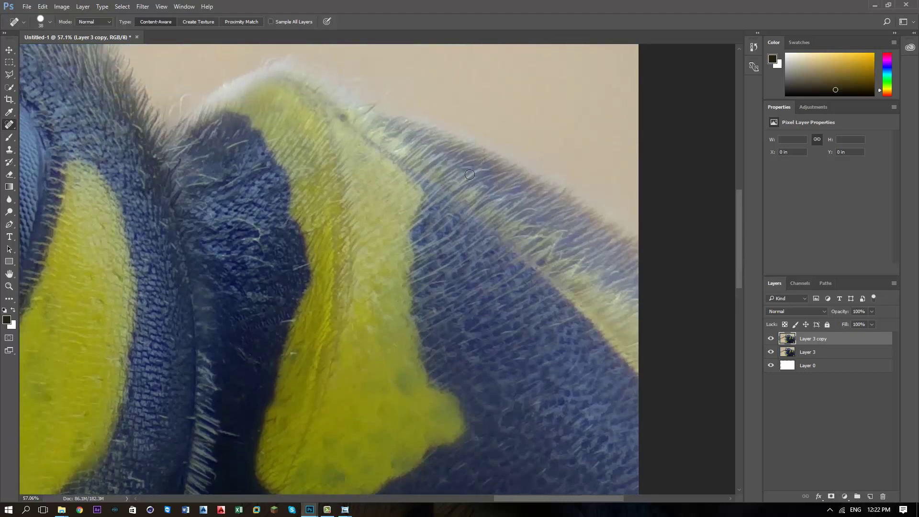
Toggle Layer 3 copy's visibility to compare the healed result with the original
scroll(528, 310, "down", 2)
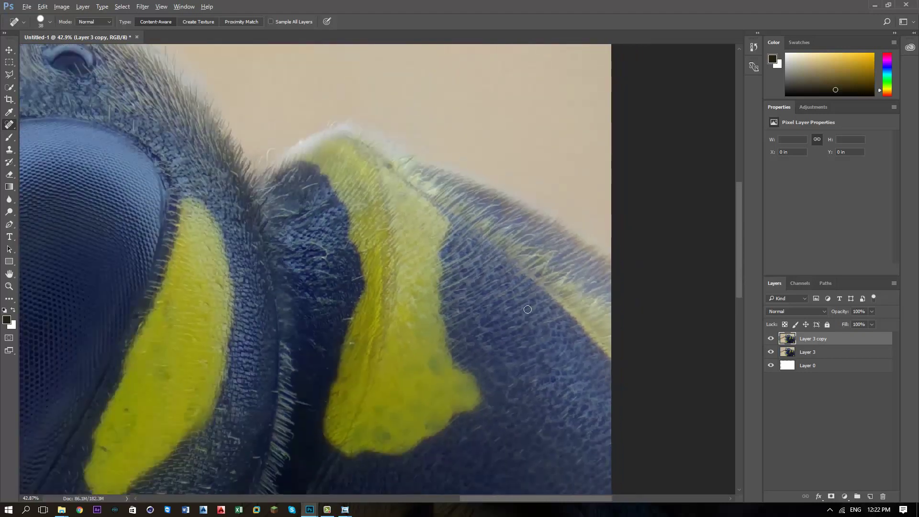
scroll(528, 309, "down", 1)
scroll(462, 304, "up", 2)
scroll(417, 339, "down", 3)
scroll(406, 264, "up", 1)
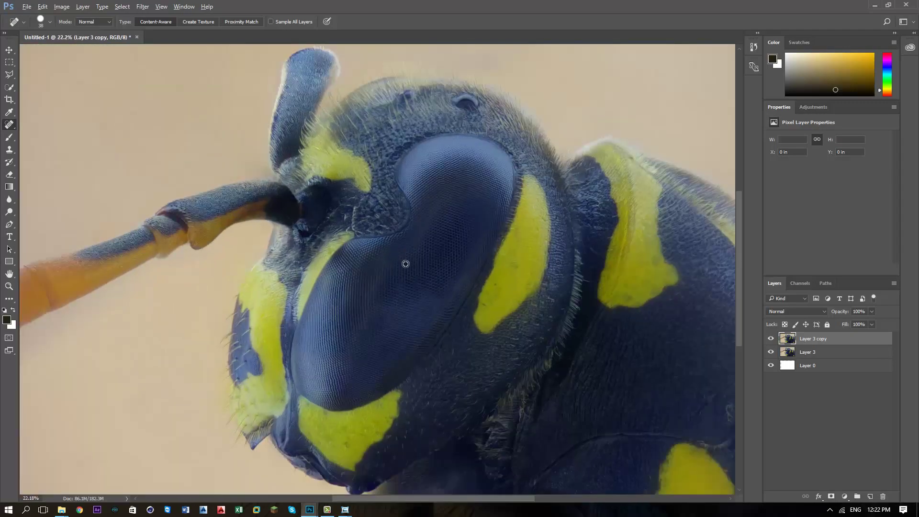
right_click(864, 338)
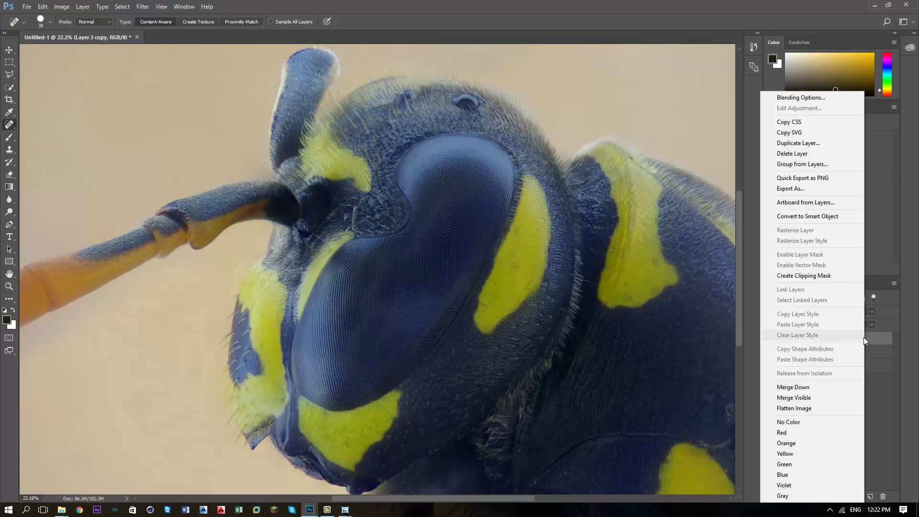
key("Escape")
left_click(771, 339)
left_click(771, 339)
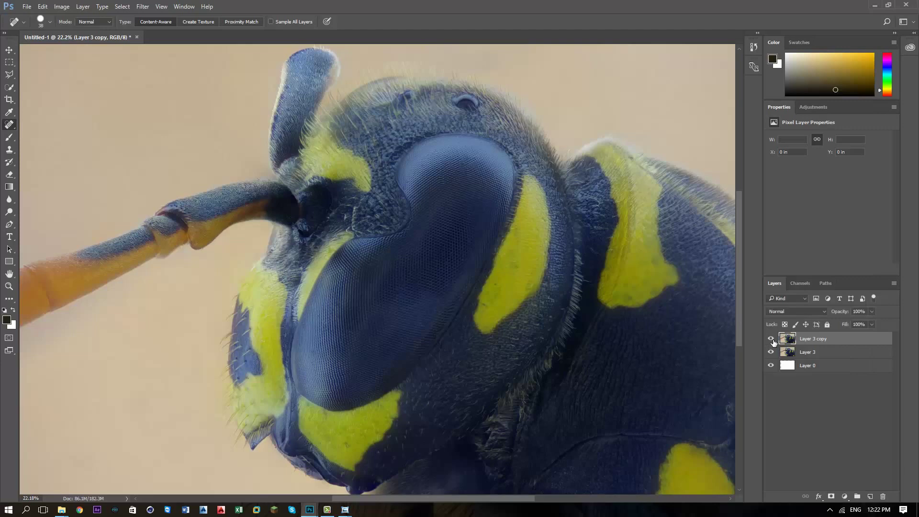
scroll(426, 220, "up", 2)
scroll(426, 220, "up", 2)
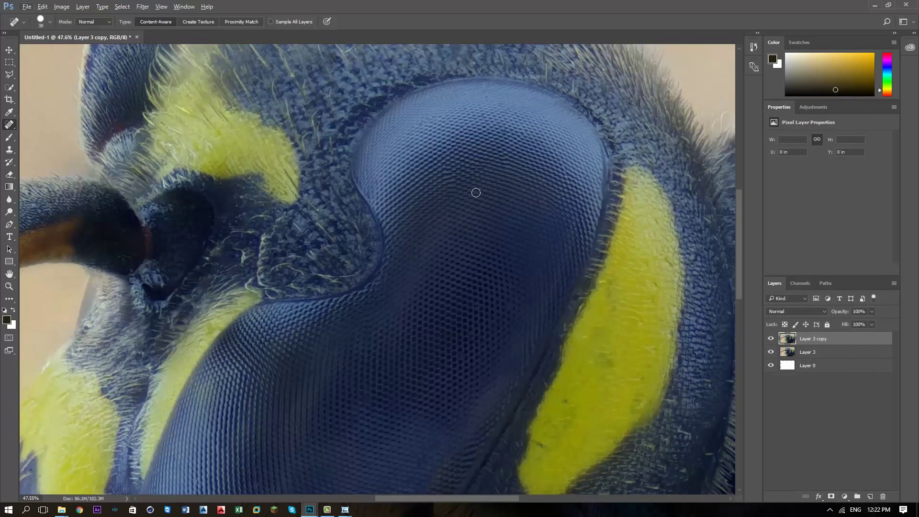
scroll(345, 381, "down", 1)
scroll(345, 381, "down", 2)
Duplicate Layer 3 copy to create Layer 3 copy 2
right_click(843, 341)
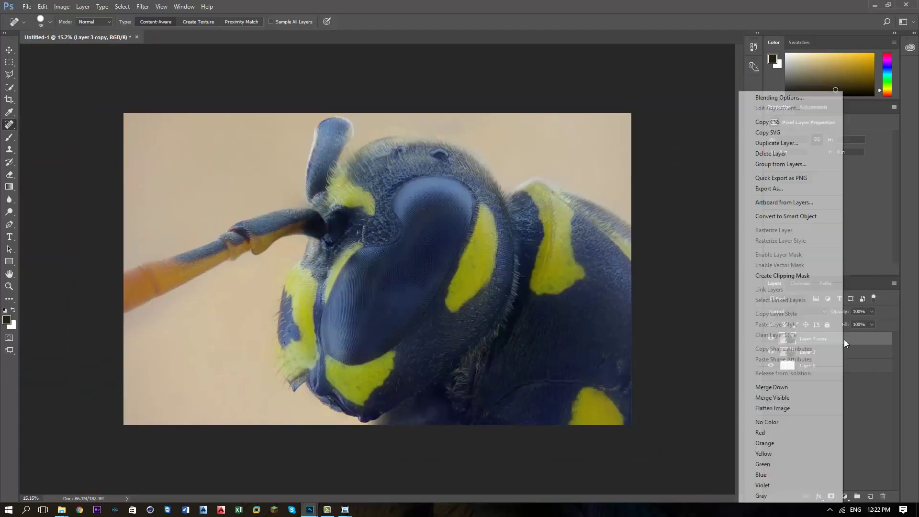
left_click(784, 143)
key("Return")
In Camera Raw Filter, warm the temperature, lower highlights, whites and exposure, lift shadows, add clarity
left_click(142, 6)
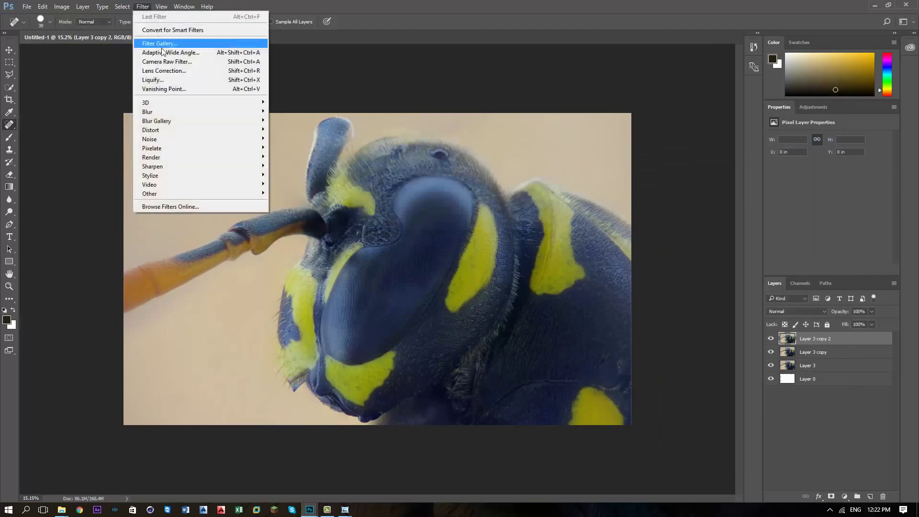
left_click(167, 65)
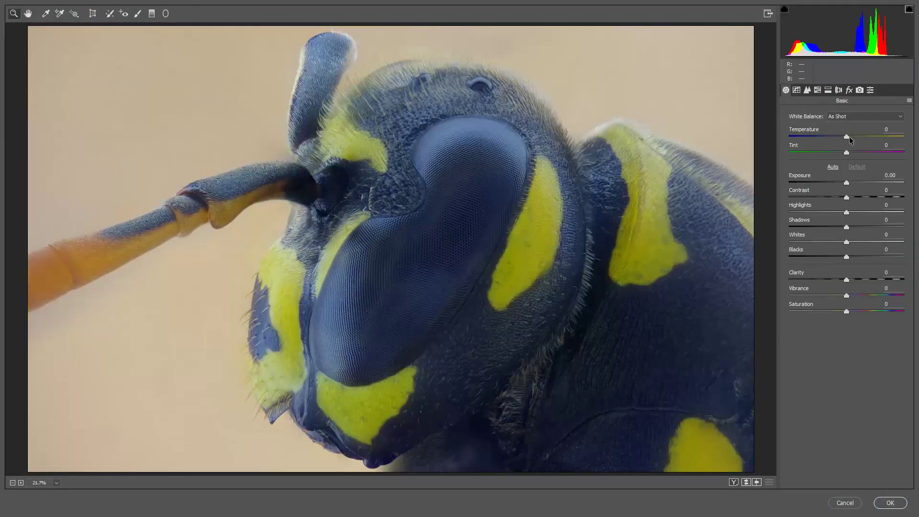
mouse_move(849, 137)
left_mouse_down()
mouse_move(837, 137)
mouse_move(850, 137)
left_mouse_up()
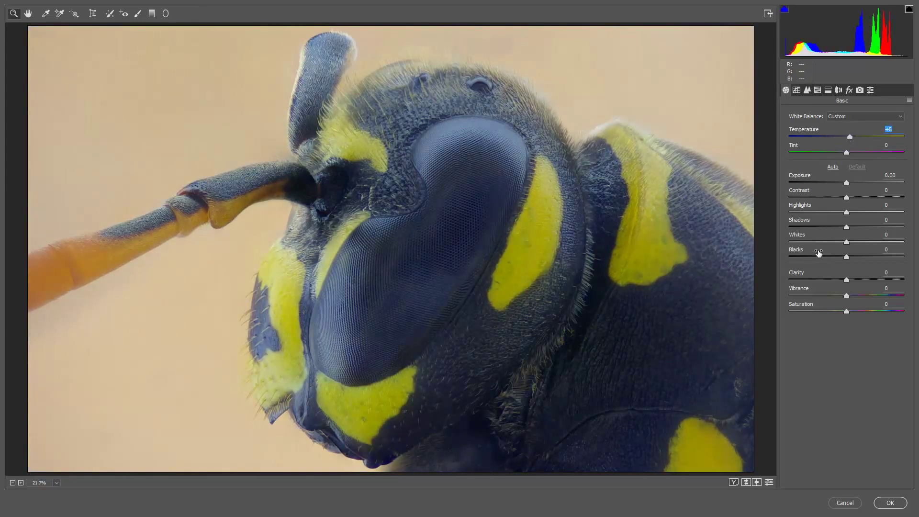
left_click_drag(846, 212, 842, 213)
mouse_move(846, 280)
left_mouse_down()
mouse_move(868, 280)
mouse_move(849, 311)
left_mouse_up()
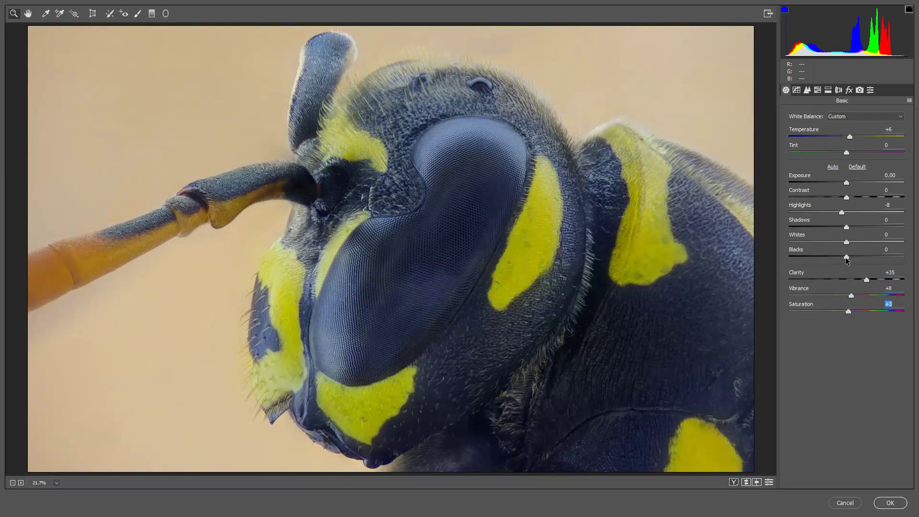
left_click_drag(847, 182, 845, 186)
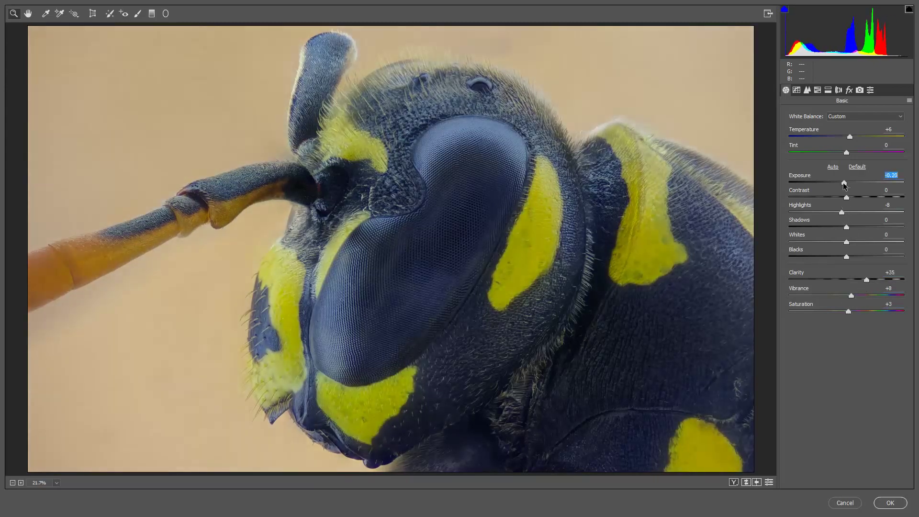
mouse_move(847, 242)
left_mouse_down()
mouse_move(865, 242)
mouse_move(834, 247)
mouse_move(794, 227)
left_mouse_up()
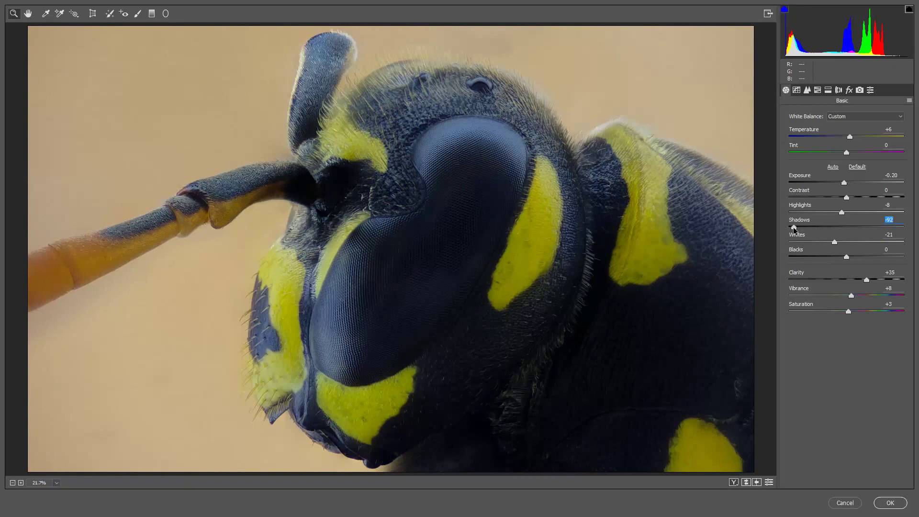
mouse_move(794, 227)
left_mouse_down()
mouse_move(870, 227)
mouse_move(857, 228)
left_mouse_up()
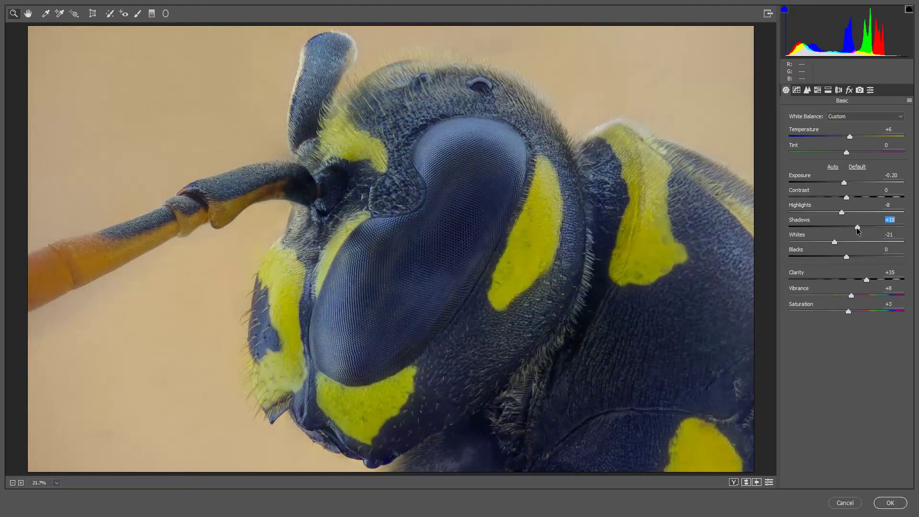
left_click_drag(845, 183, 843, 182)
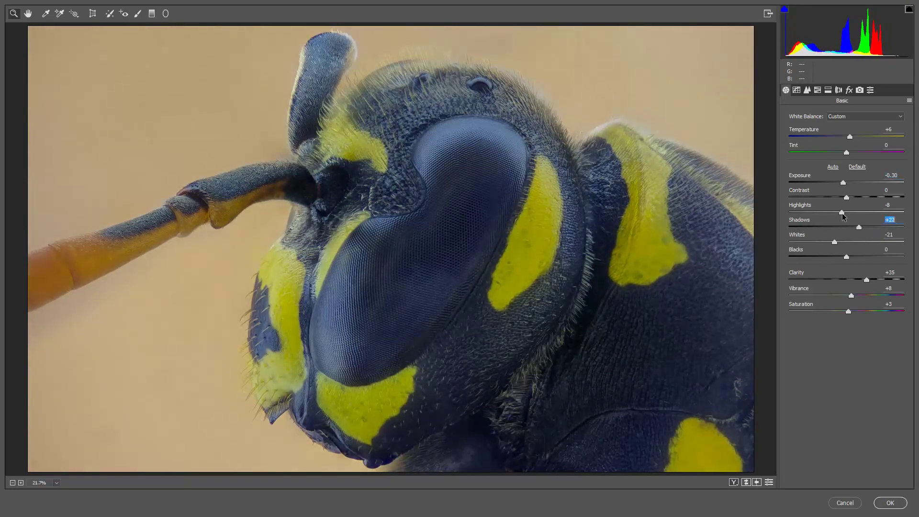
Refine the grade: shadows +11, exposure -0.20, more clarity, less saturation, temperature +8
left_click_drag(857, 227, 853, 227)
left_click_drag(844, 183, 844, 183)
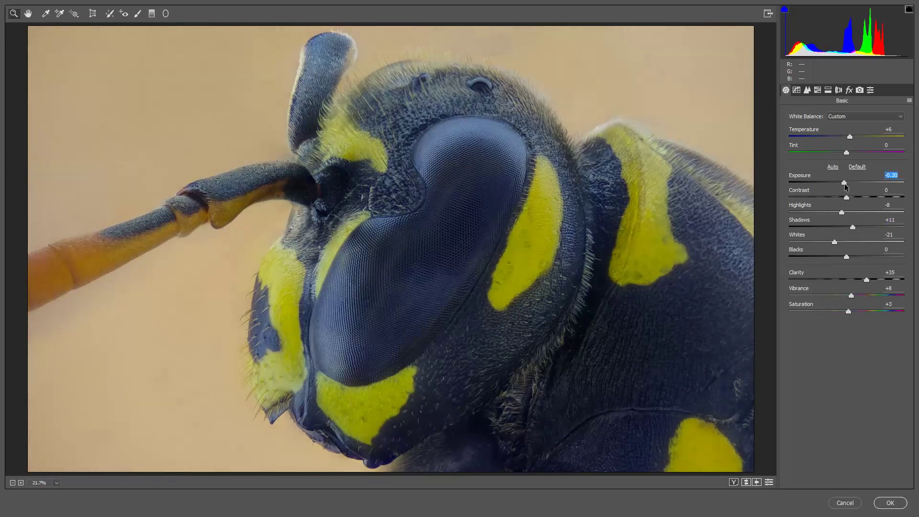
left_click_drag(868, 279, 869, 280)
left_click(849, 312)
left_click_drag(849, 311, 853, 295)
left_click(851, 296)
left_click_drag(850, 137, 852, 136)
left_click(844, 184)
Apply the Camera Raw grade and toggle Layer 3 copy 2 to compare, leaving it visible
left_click(890, 503)
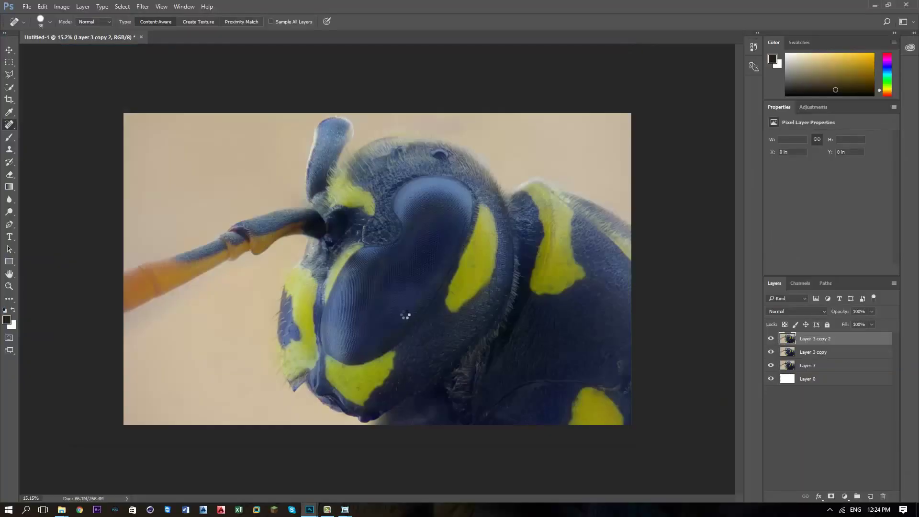
scroll(358, 305, "up", 3)
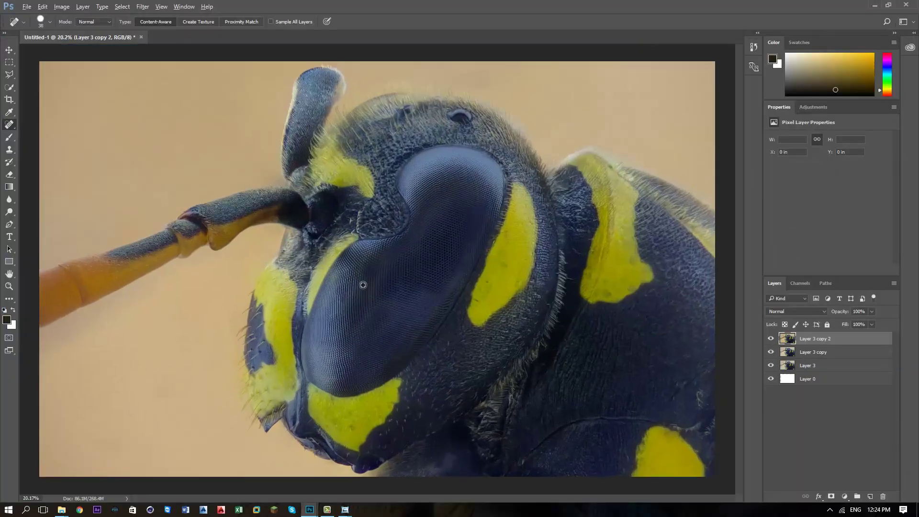
left_click(771, 339)
left_click(771, 340)
left_click(772, 339)
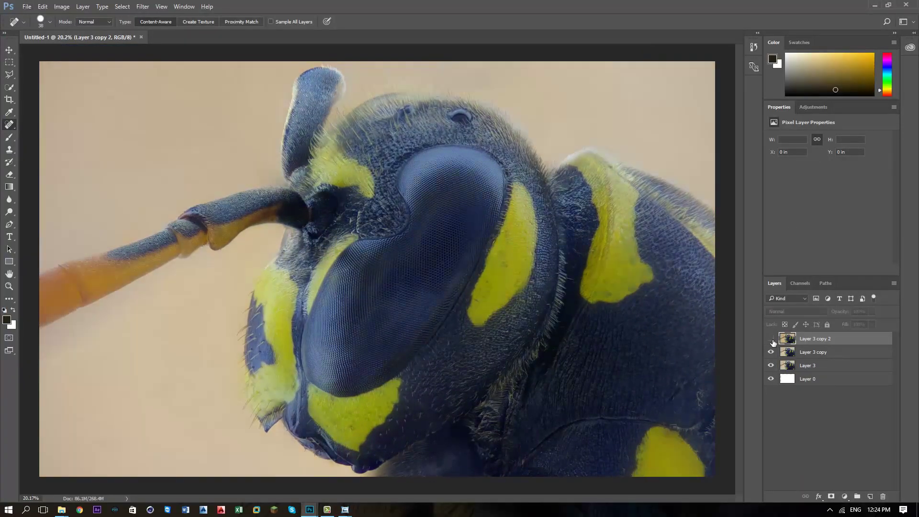
left_click(772, 339)
left_click(771, 339)
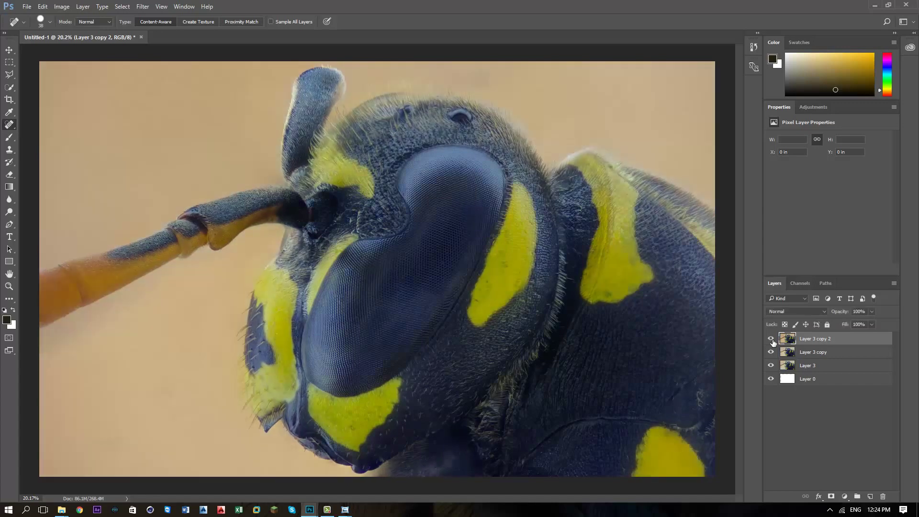
left_click(772, 339)
left_click(771, 339)
Review the Image Size (7000 × 4301 px at 300 ppi) and close it unchanged
left_click(61, 7)
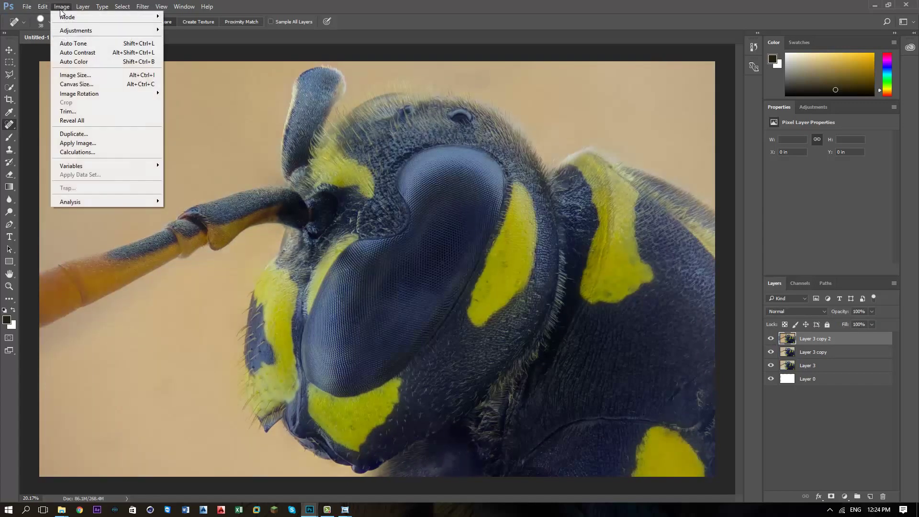
left_click(87, 77)
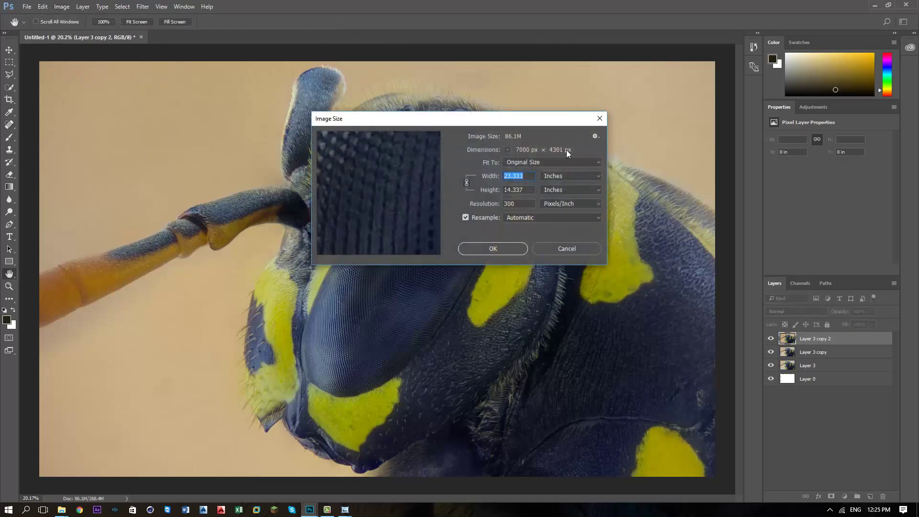
left_click(600, 118)
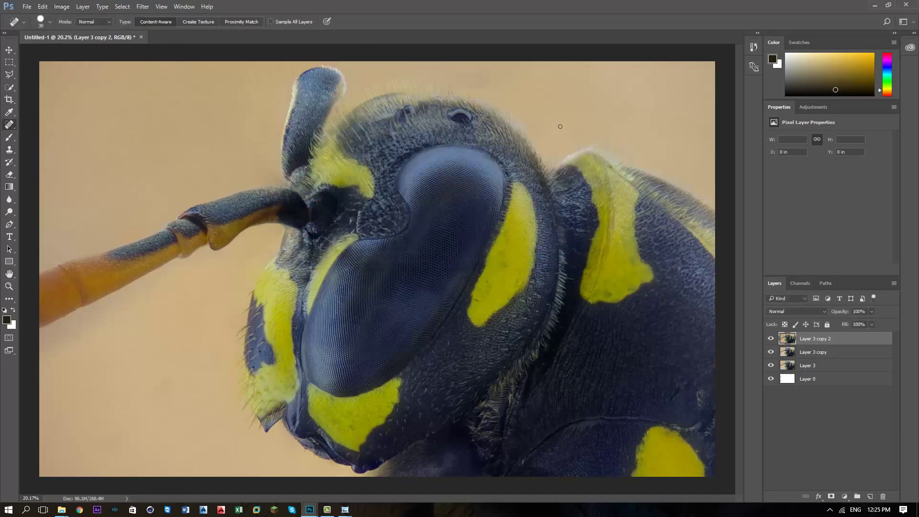
left_click(27, 7)
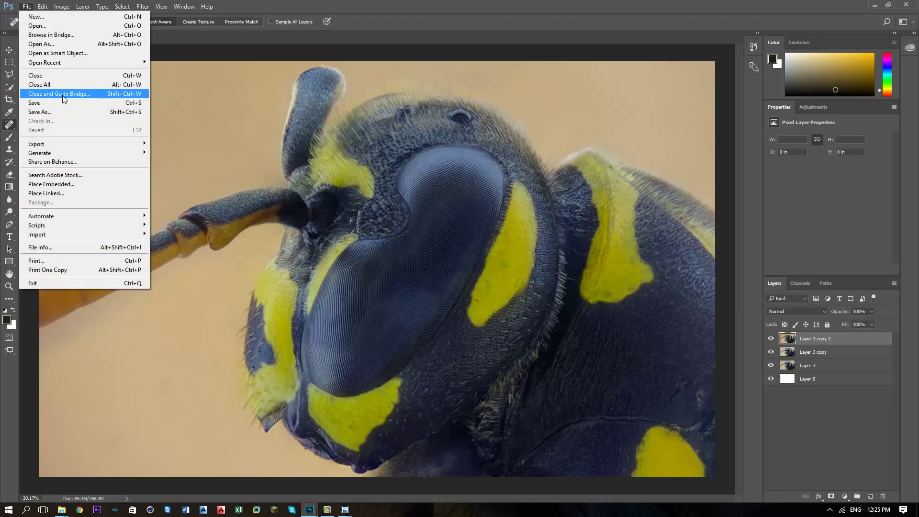
Save the image to the Desktop as JPEG 'wasp 4x200+ frames' at Quality 12 Maximum
left_click(62, 112)
left_click(42, 80)
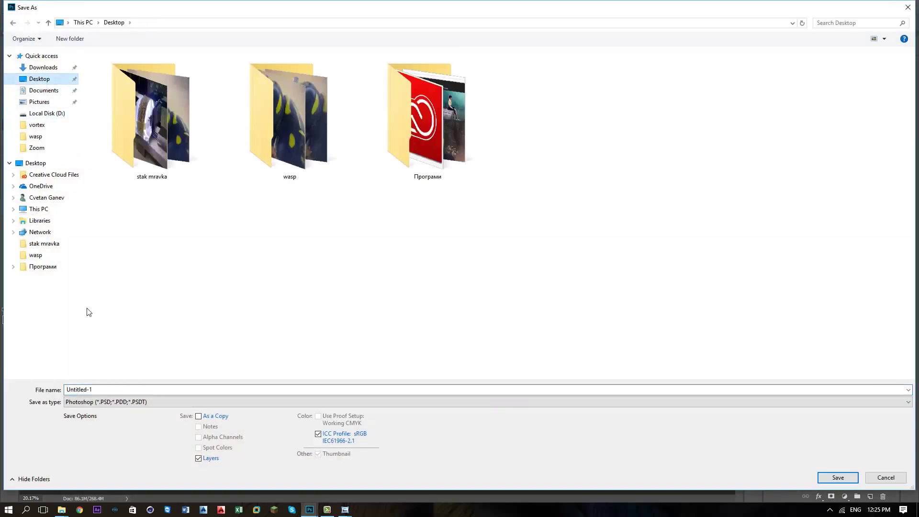
left_click(96, 389)
type("wasp")
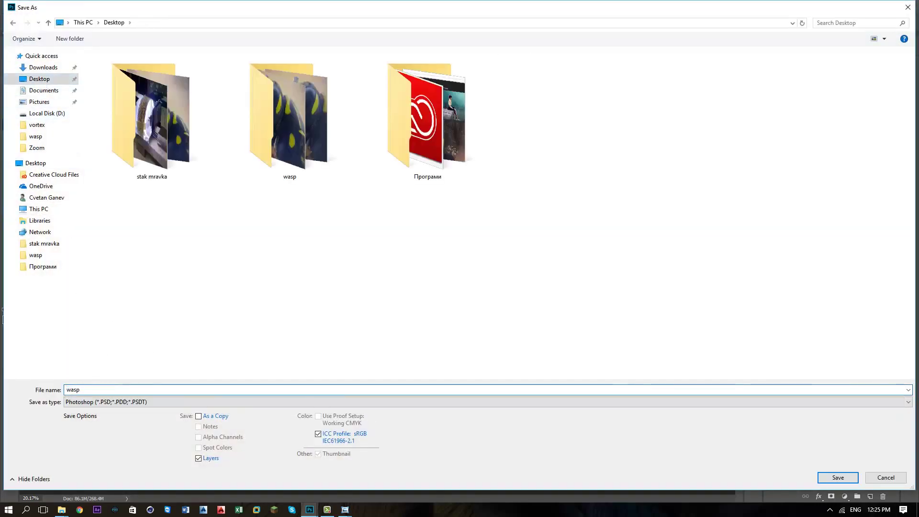
type(" 4x2")
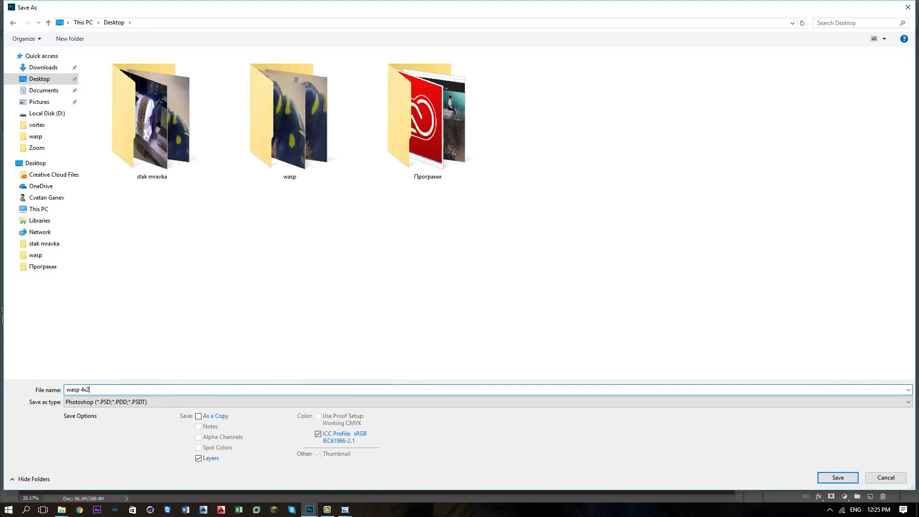
type("00+")
type(" frames")
left_click(133, 404)
left_click(134, 307)
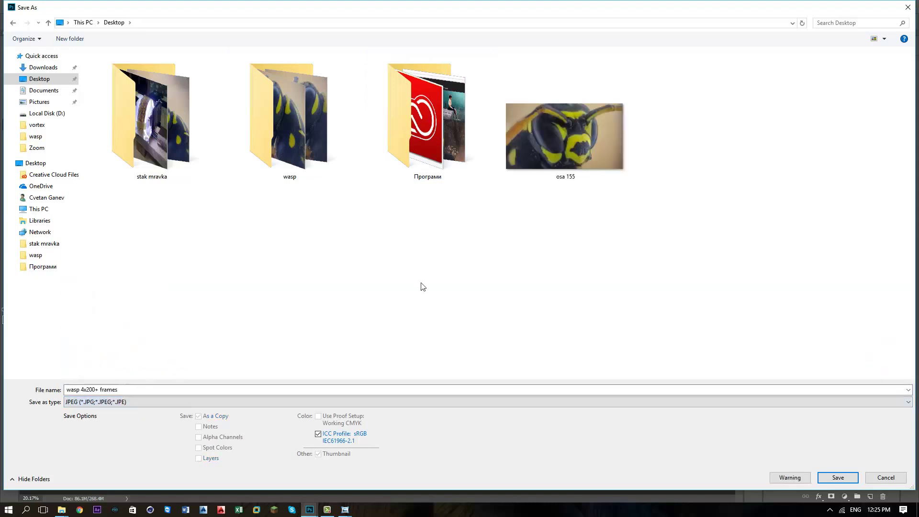
left_click(839, 478)
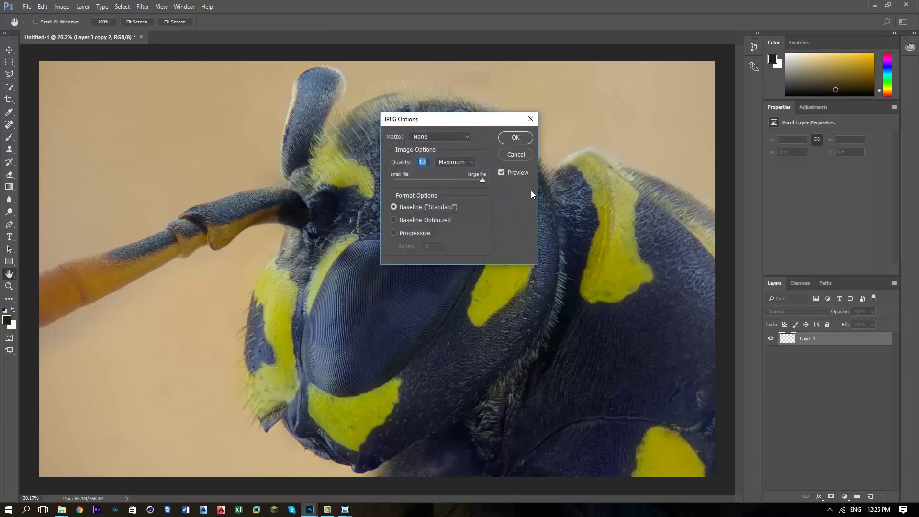
left_click(517, 139)
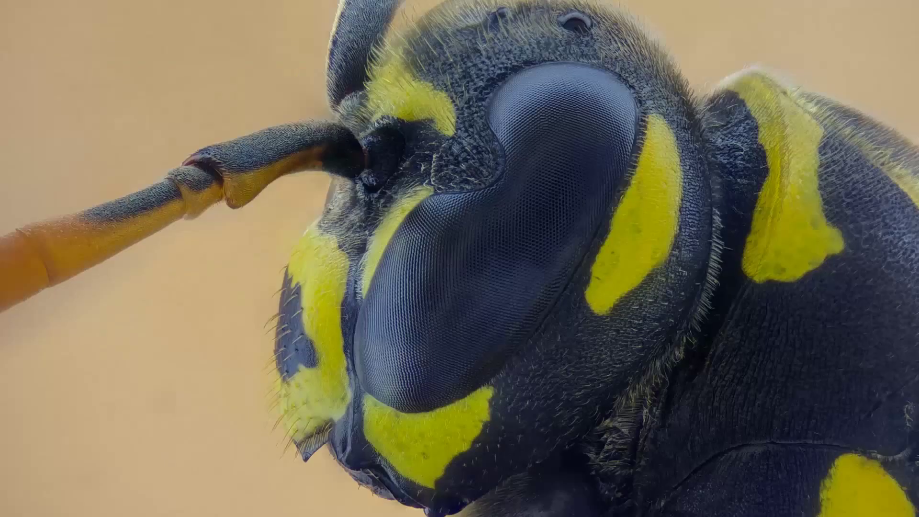